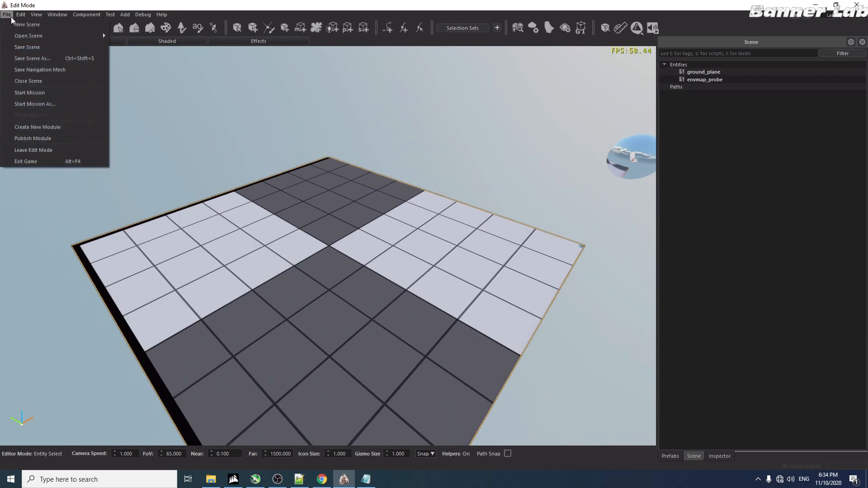
Step: Try to create a new module named New_settlement
left_click(84, 127)
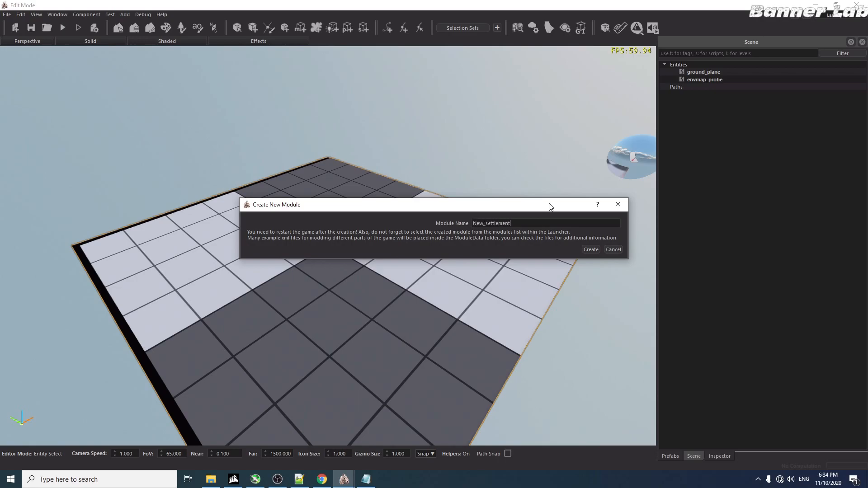
left_click(591, 249)
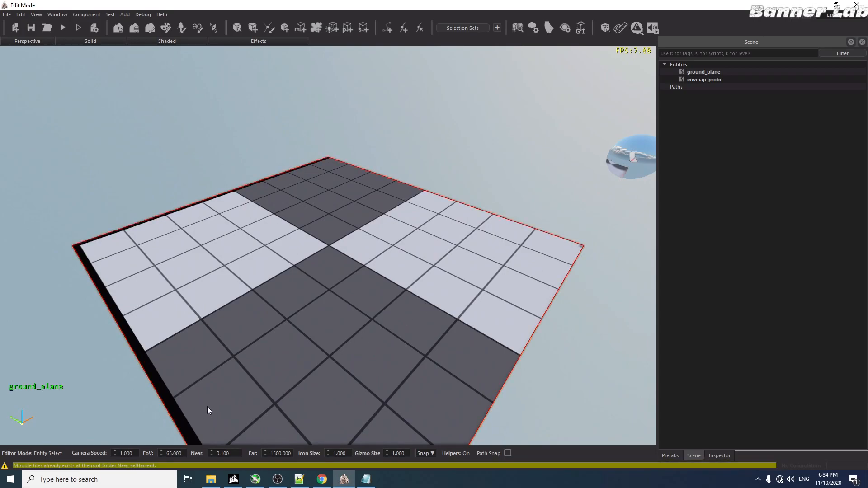
Step: Switch to File Explorer, view the contents of the New_Settlement module folder, and return to the Bannerlord editor
left_click(218, 482)
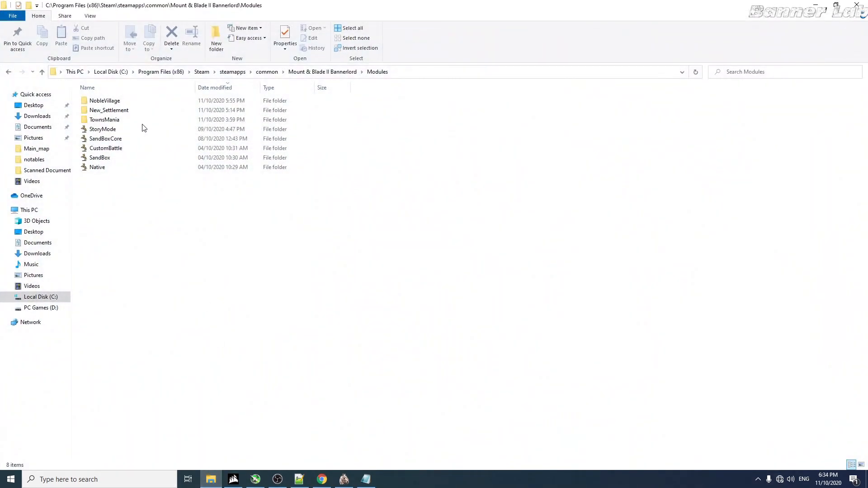
double_click(136, 111)
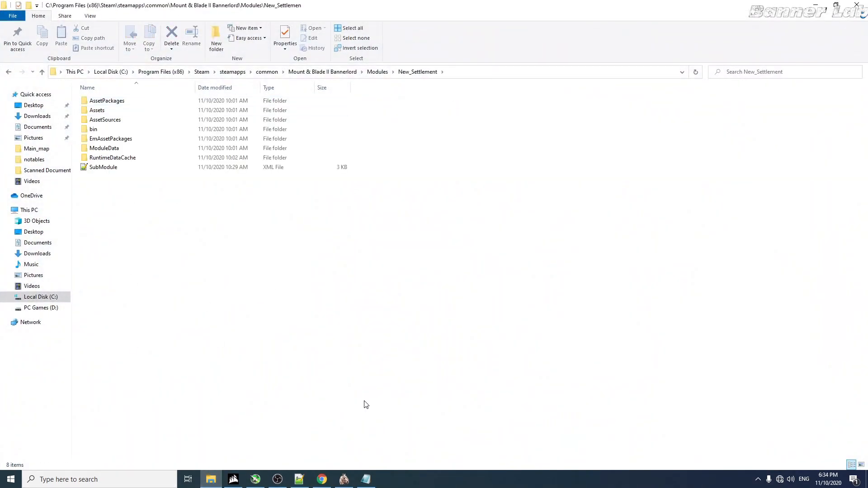
left_click(344, 479)
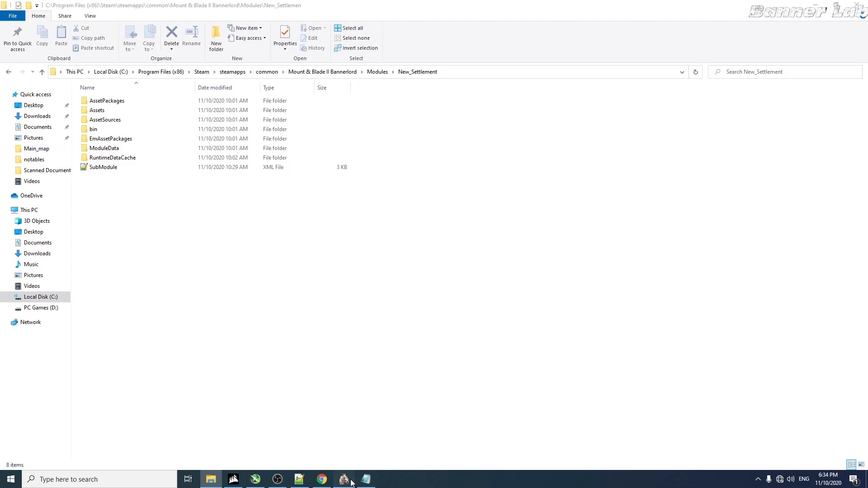
left_click(251, 179)
Step: Start saving the scene as scn_new to review the available module paths, and cancel the save
left_click(7, 15)
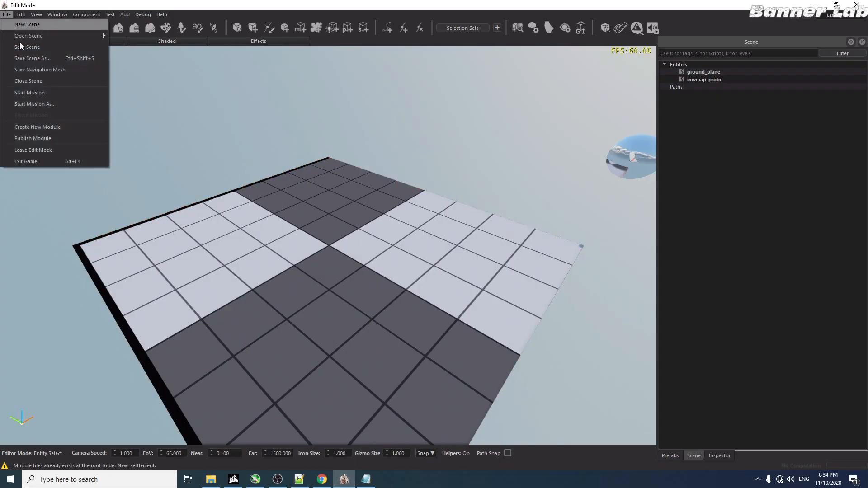
left_click(57, 56)
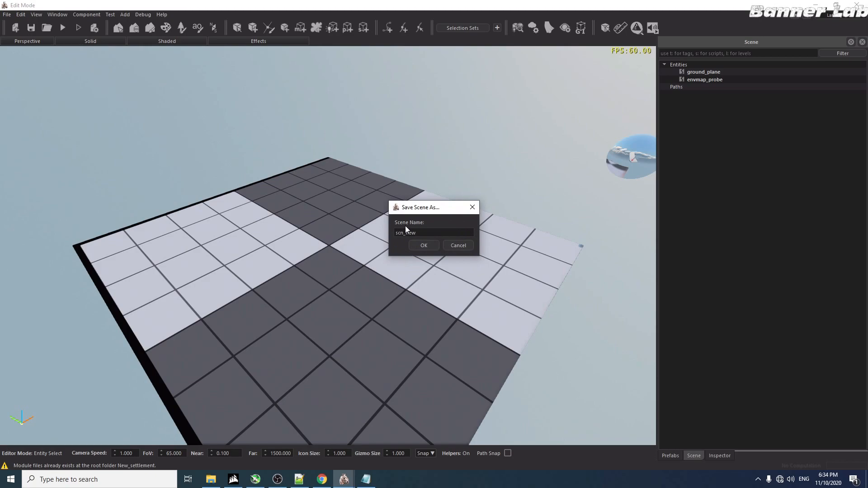
left_click(426, 245)
left_click(439, 232)
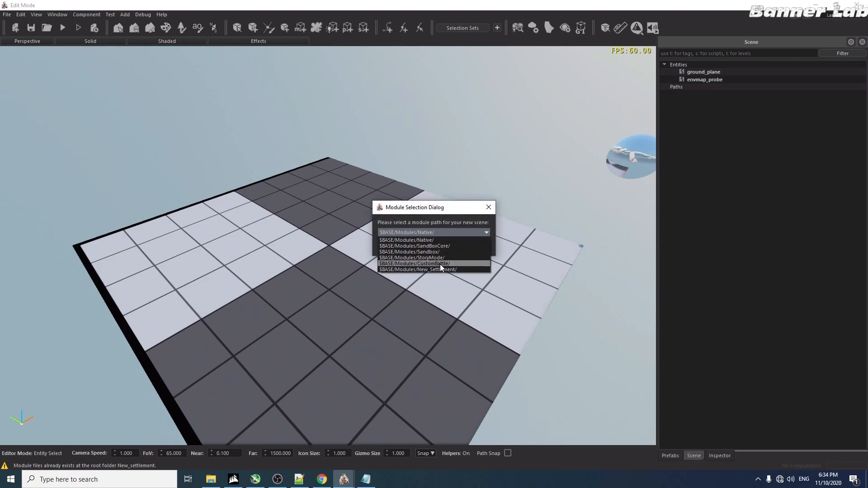
left_click(492, 208)
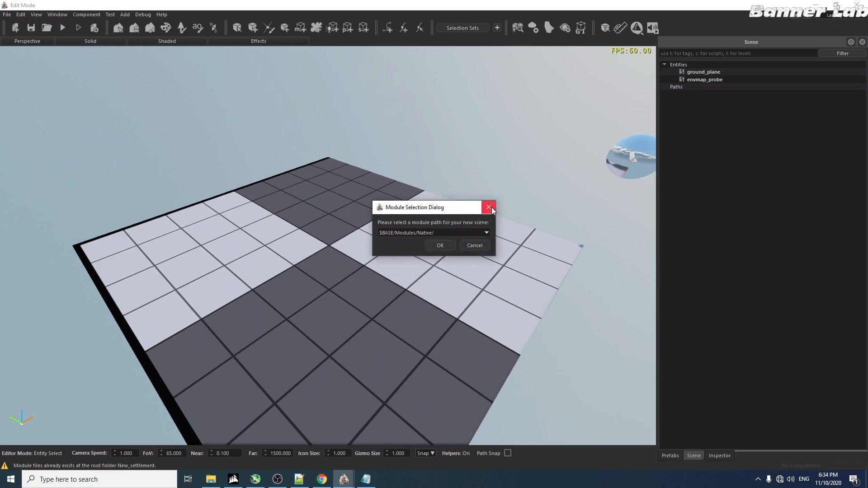
left_click(492, 208)
Step: Open the Main_map scene from the SandBox module's SceneObj folder without keeping the current scene
left_click(7, 14)
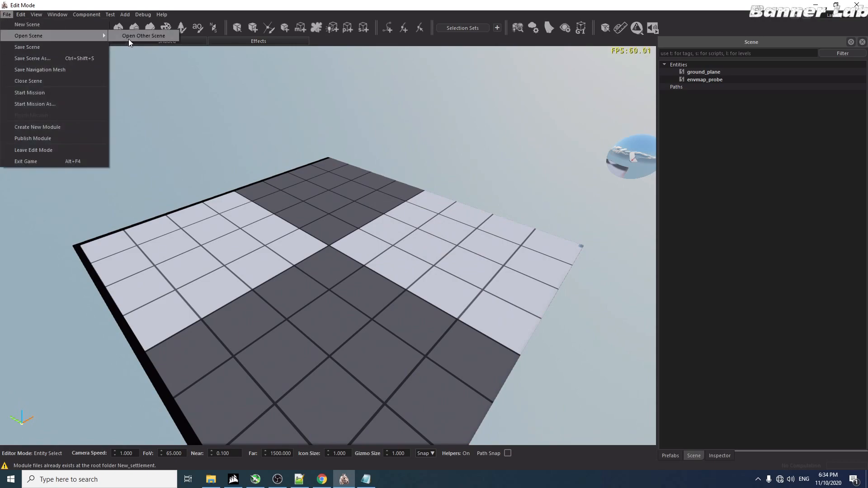
left_click(138, 37)
left_click(428, 249)
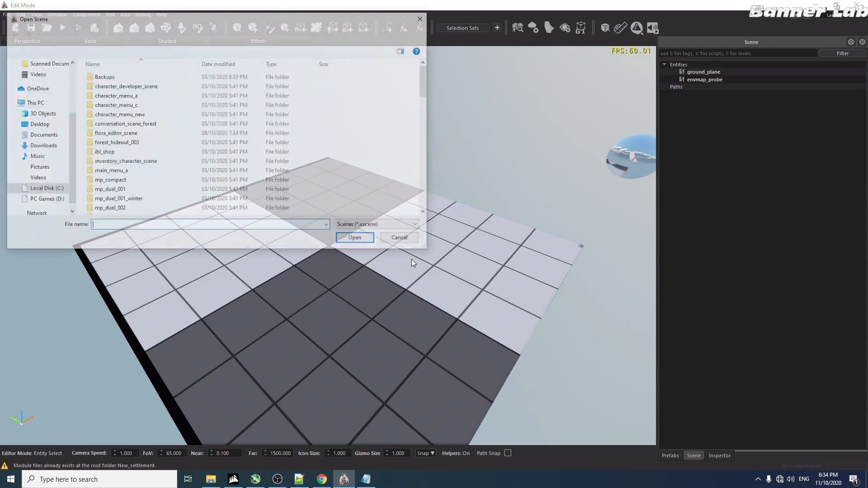
left_click(192, 36)
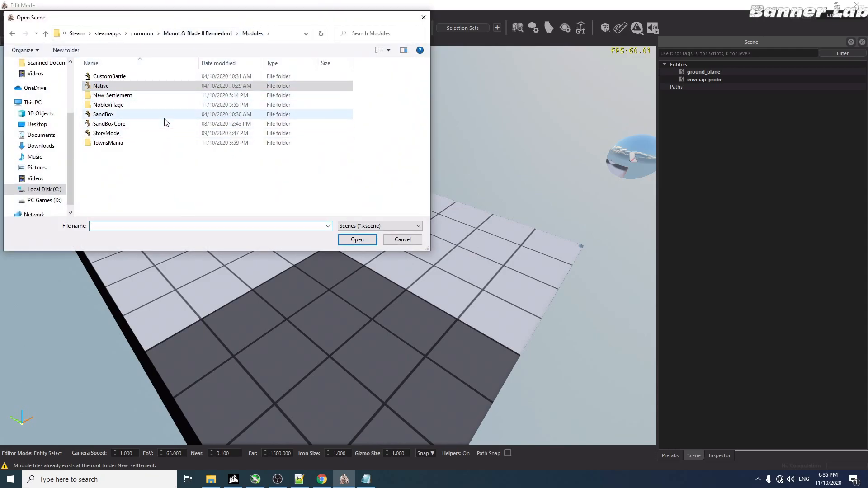
double_click(165, 118)
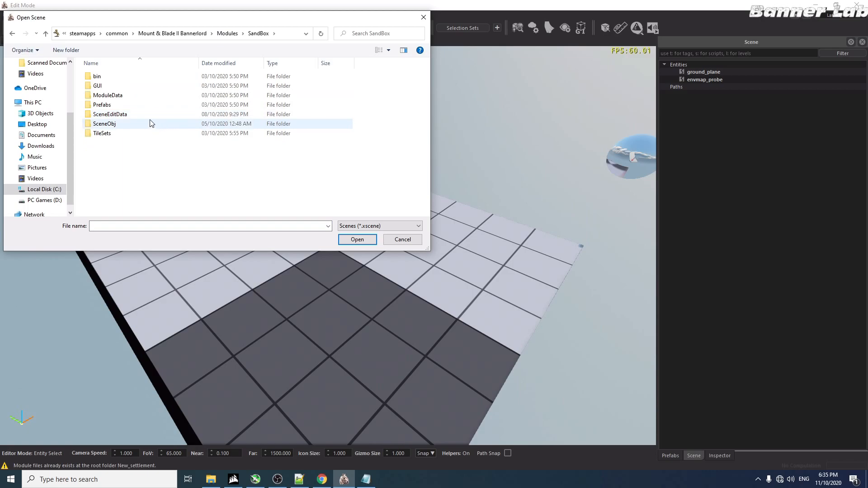
double_click(156, 124)
scroll(158, 127, "down", 10)
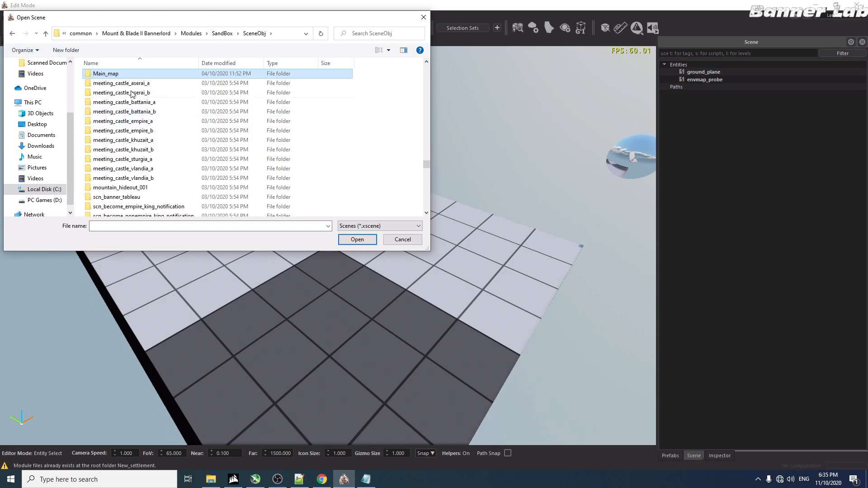
double_click(113, 76)
left_click(117, 86)
double_click(116, 87)
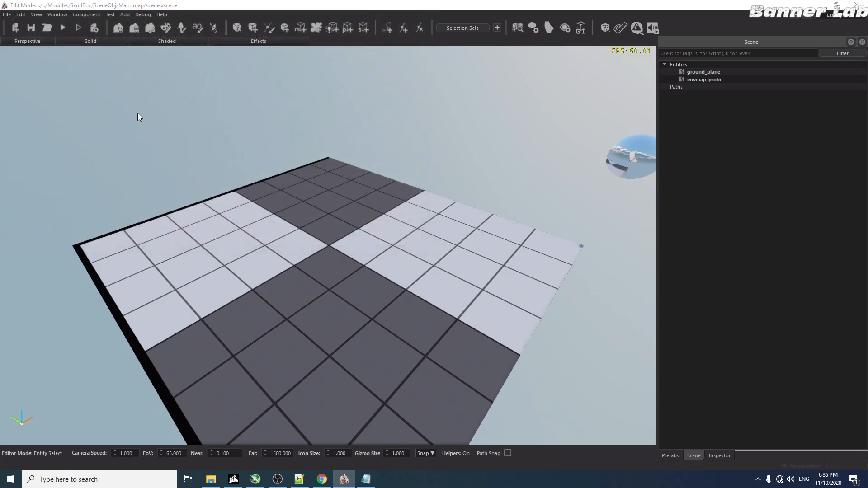
Step: Check the Notepad outline, and open spcultures.xml from the New_Settlement module's ModuleData folder in Notepad++ to view it
left_click(376, 482)
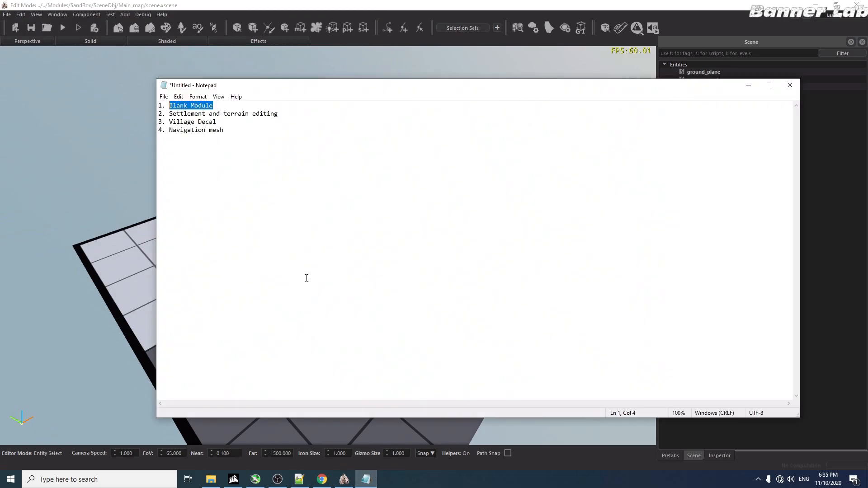
left_click(210, 479)
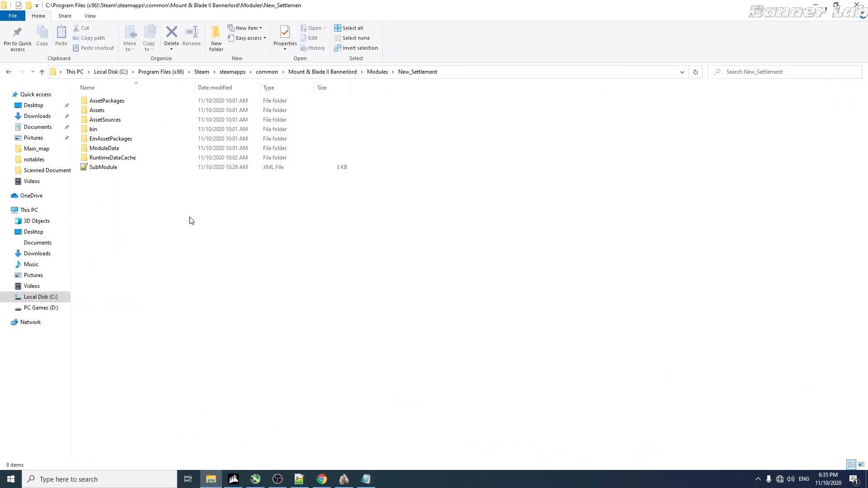
double_click(149, 149)
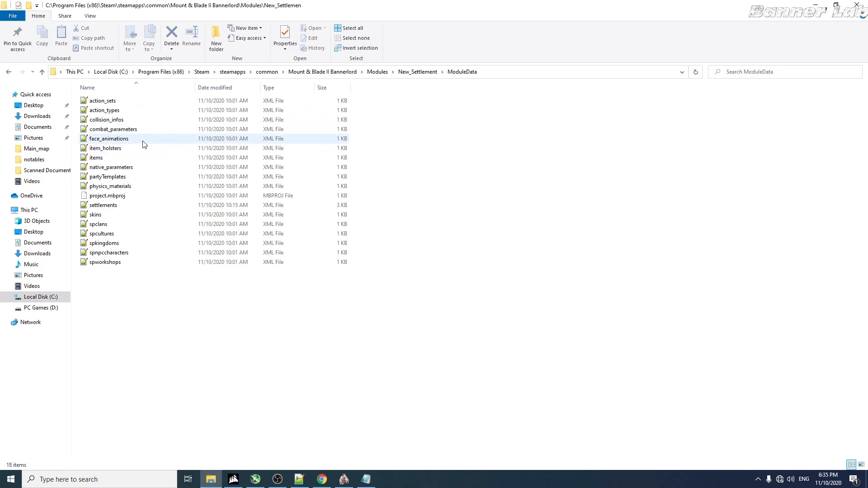
double_click(125, 234)
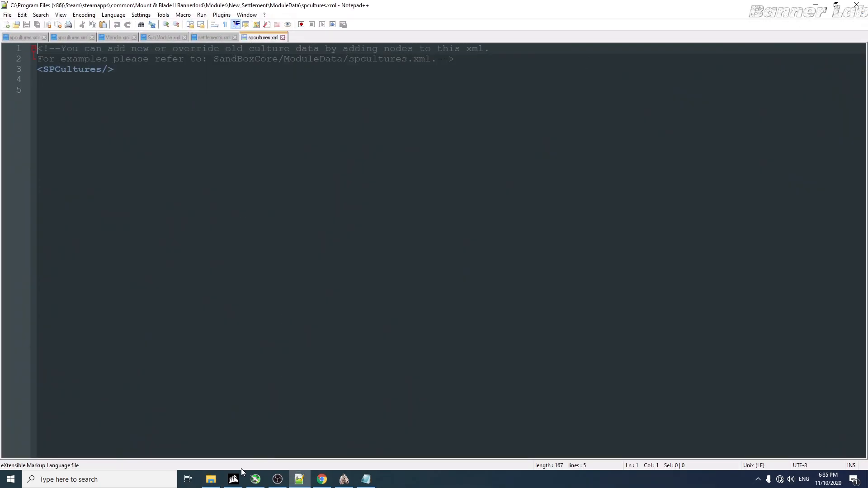
Step: Open SubModule.xml from the New_Settlement module folder and review its module name, Id and XML nodes
left_click(212, 480)
left_click(411, 73)
double_click(181, 170)
scroll(163, 140, "down", 13)
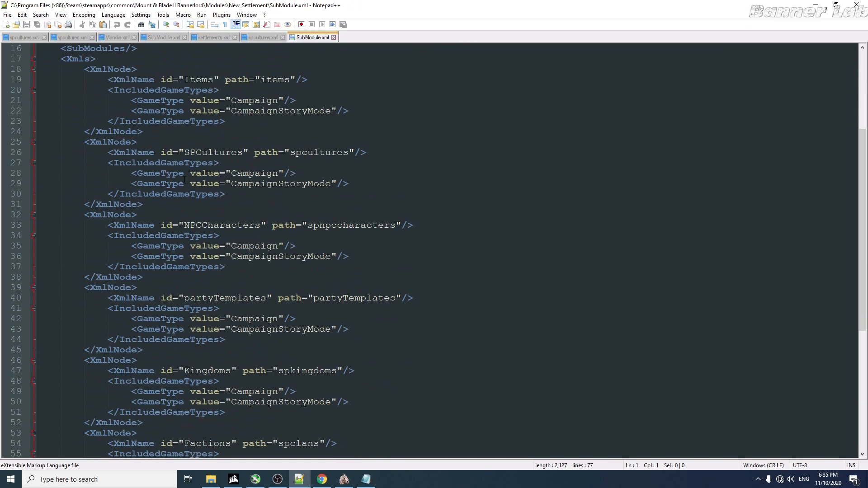
scroll(210, 391, "up", 13)
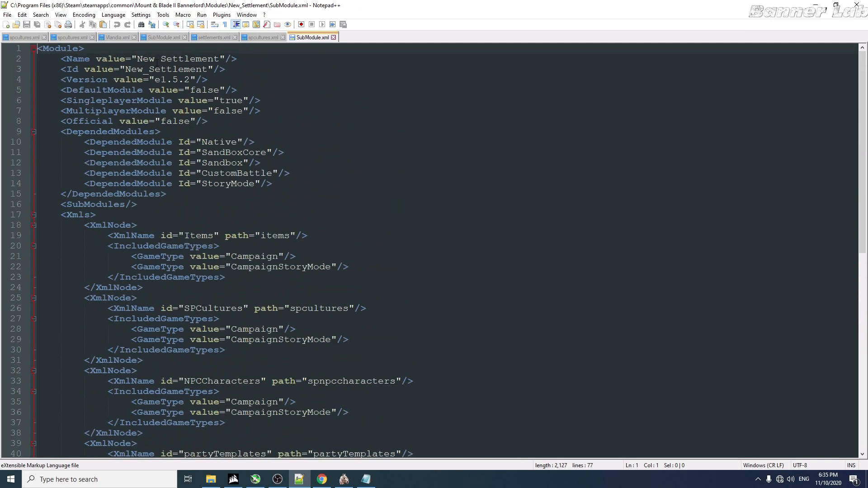
left_click_drag(144, 62, 168, 68)
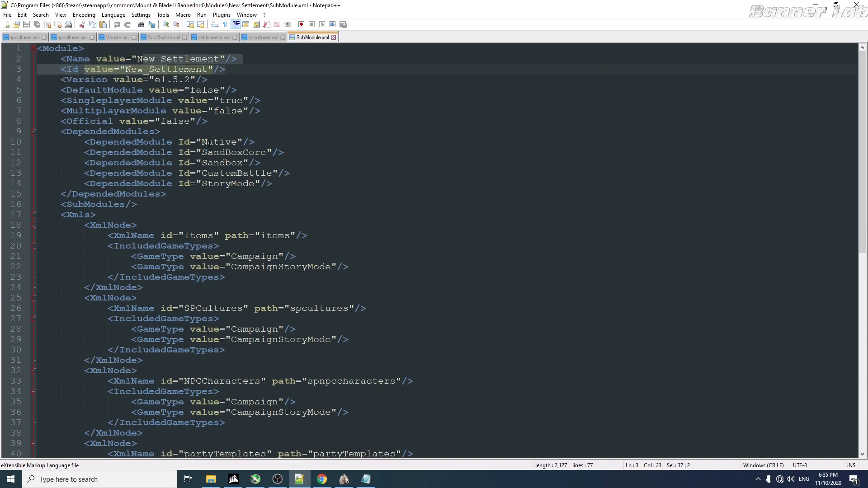
Step: Remove the Sandbox, CustomBattle and StoryMode entries from DependedModules in SubModule.xml, and save the file
left_click_drag(276, 187, 239, 173)
left_click_drag(184, 171, 86, 163)
key("Delete")
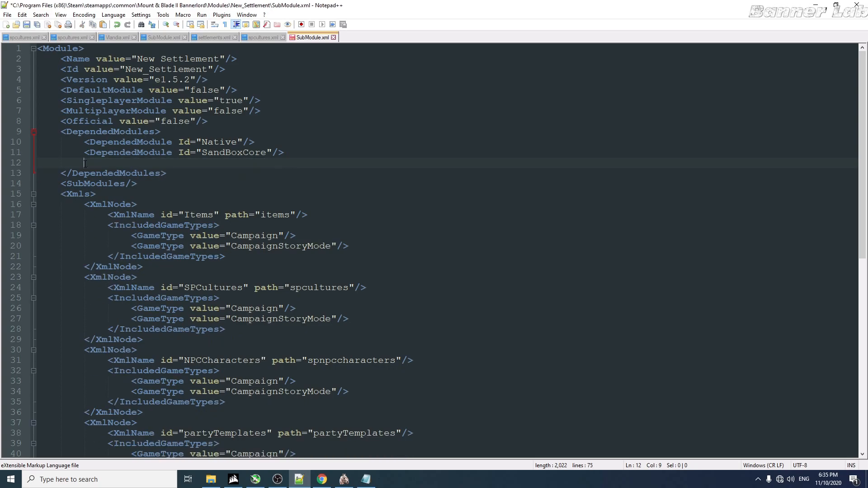
left_click_drag(142, 167, 59, 163)
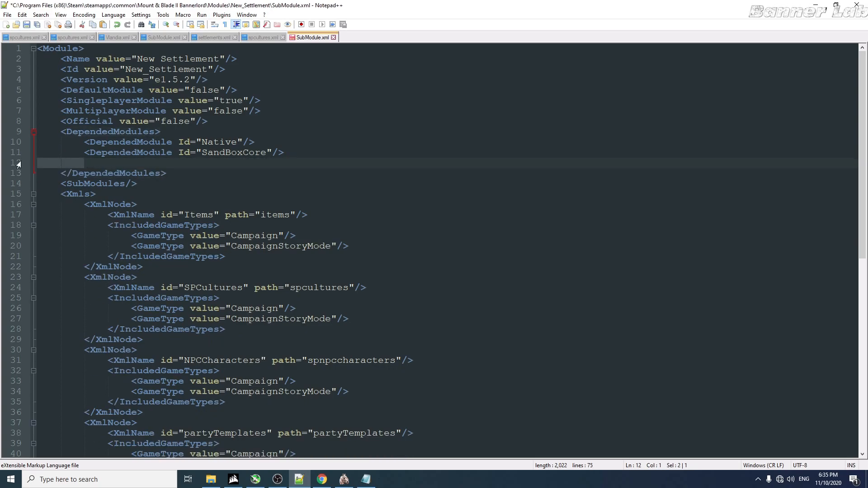
key("BackSpace")
key("BackSpace")
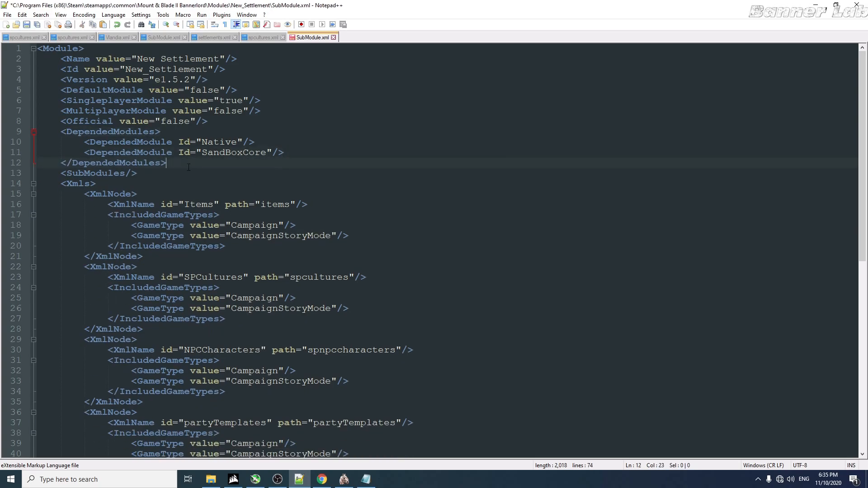
key("ctrl+s")
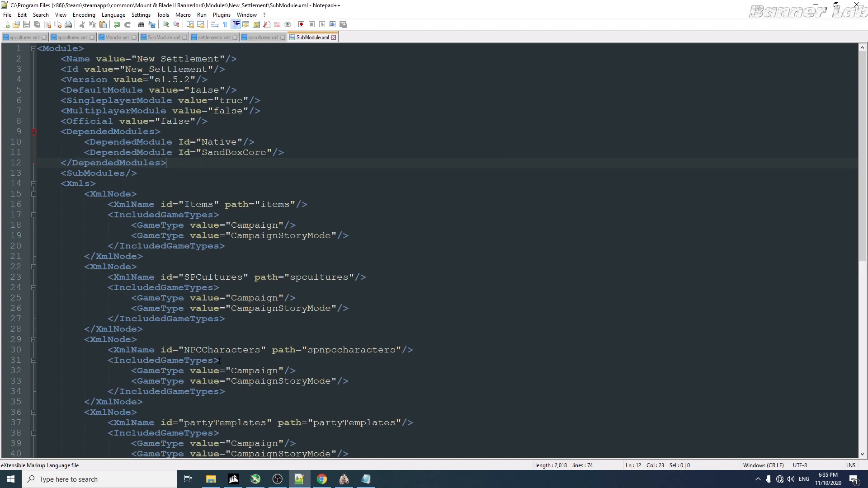
Step: Switch to the Bannerlord editor, check the Notepad outline, and examine the Main_map terrain around the snowy mountains
left_click(211, 478)
left_click(345, 477)
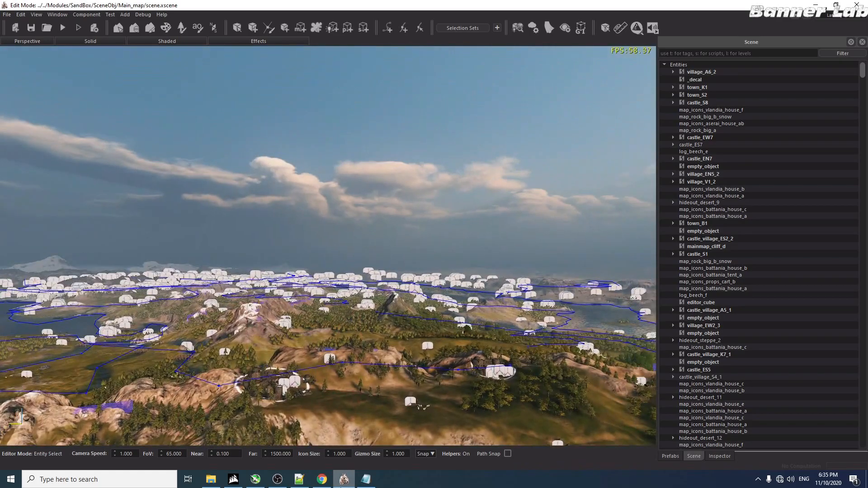
left_click(365, 479)
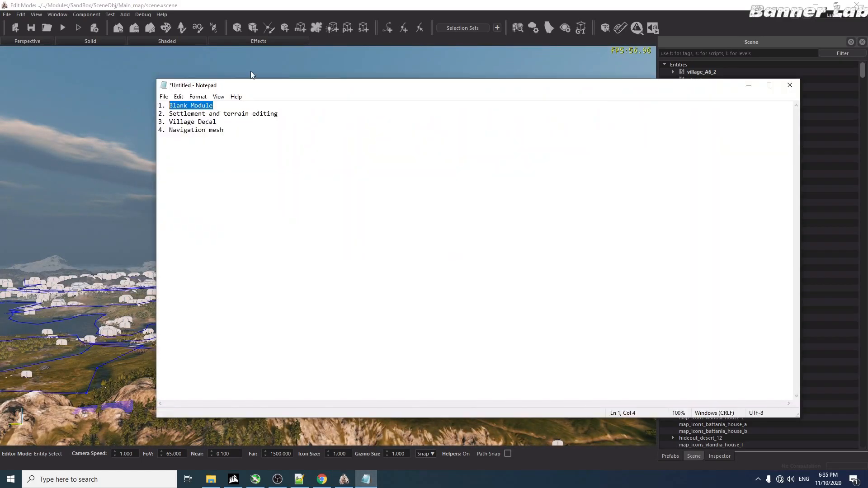
left_click(252, 75)
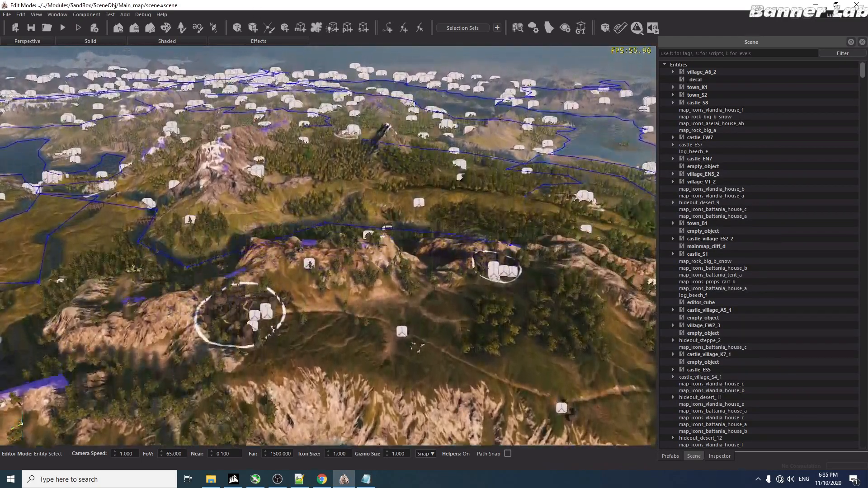
key("w")
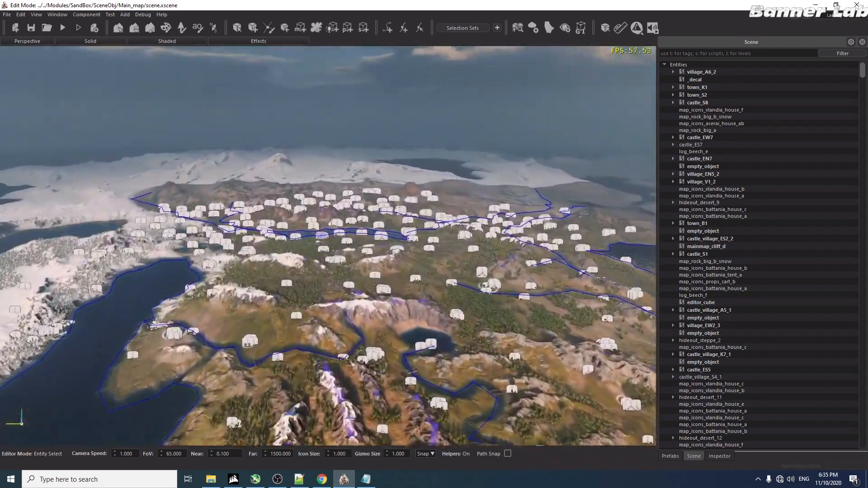
key("w")
mouse_move(326, 243)
right_mouse_down()
mouse_move(276, 244)
mouse_move(271, 251)
mouse_move(293, 271)
mouse_move(327, 243)
right_mouse_up()
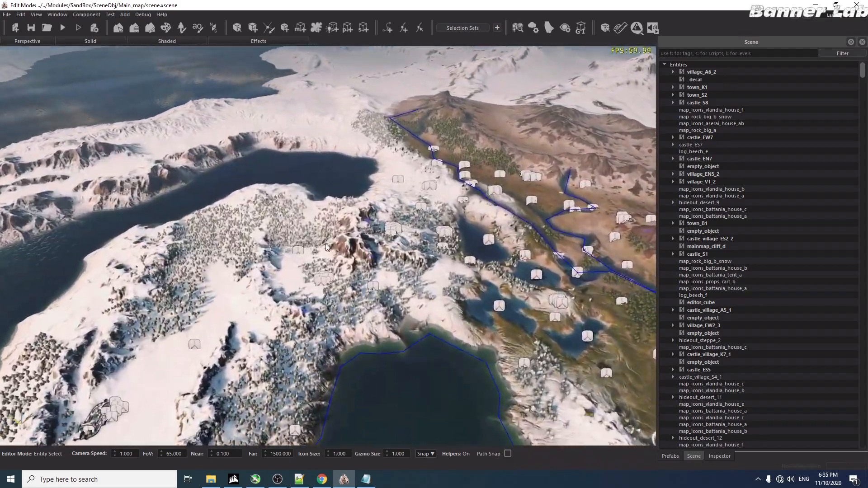
key("w")
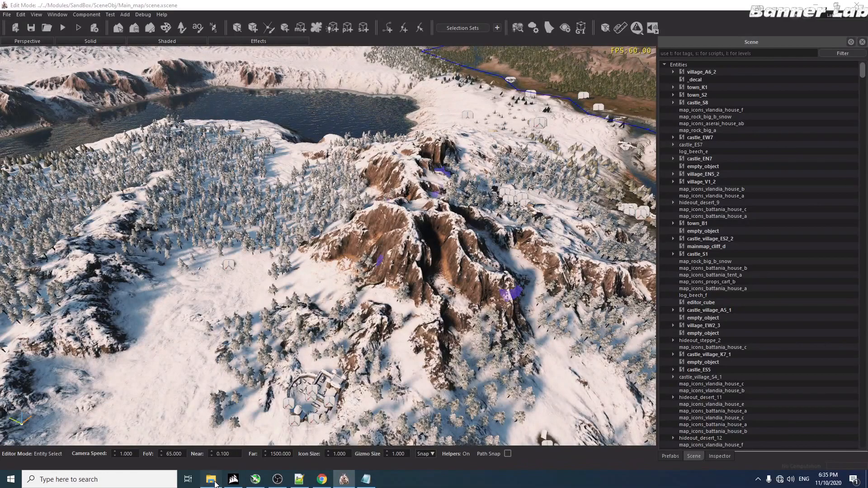
Step: Switch to File Explorer and open settlements.xml from the New_Settlement module's ModuleData folder in Notepad++
left_click(213, 482)
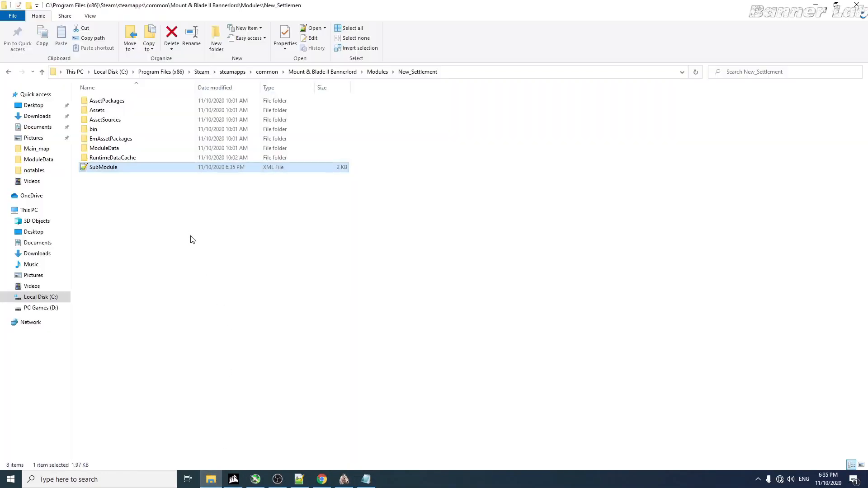
double_click(167, 151)
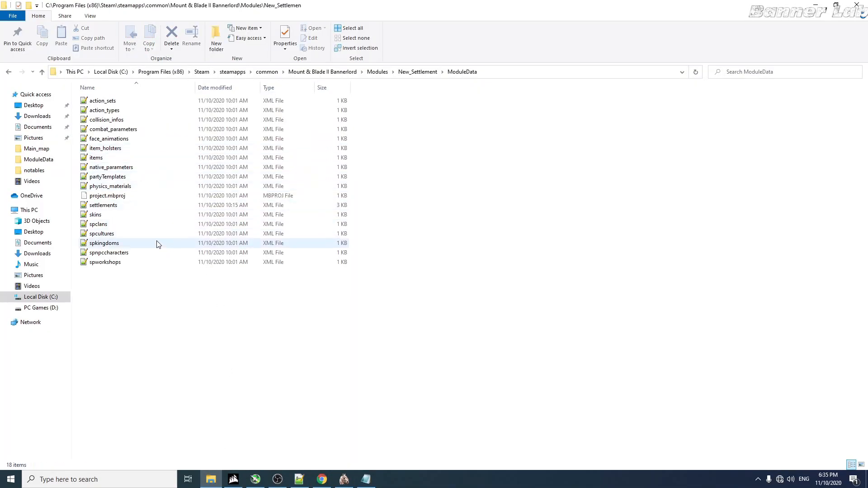
double_click(127, 204)
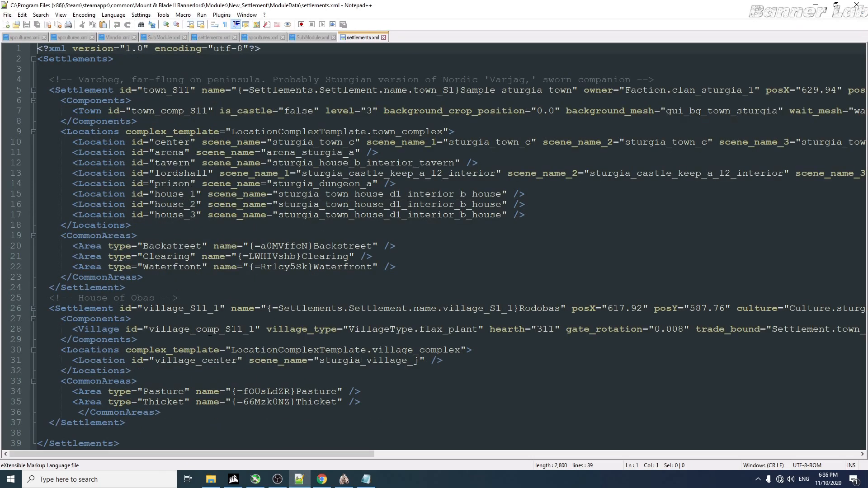
Step: Check the village_S11_1 id in settlements.xml, switch to the Bannerlord editor, and filter the scene entities by town_s, town_a, town_b and town_v
left_click(196, 308)
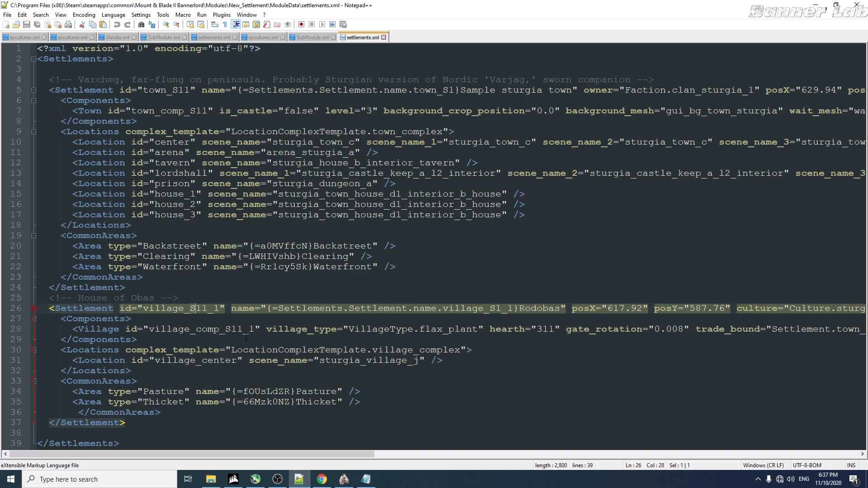
left_click(344, 479)
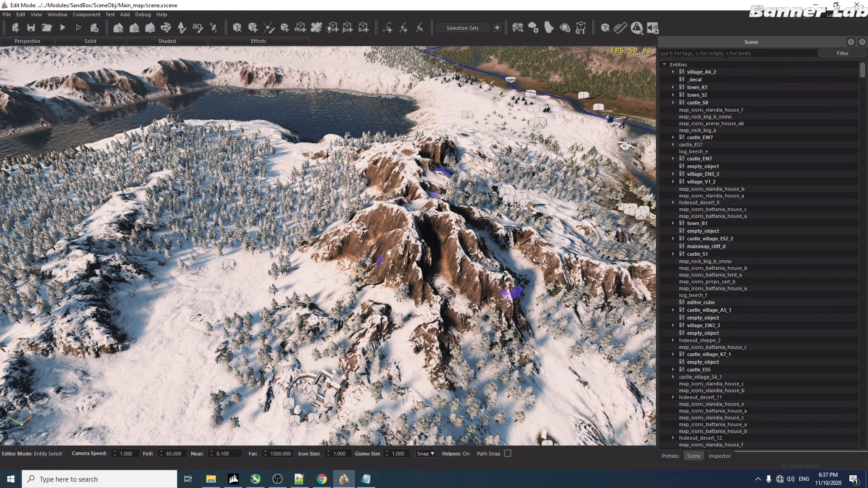
type("town")
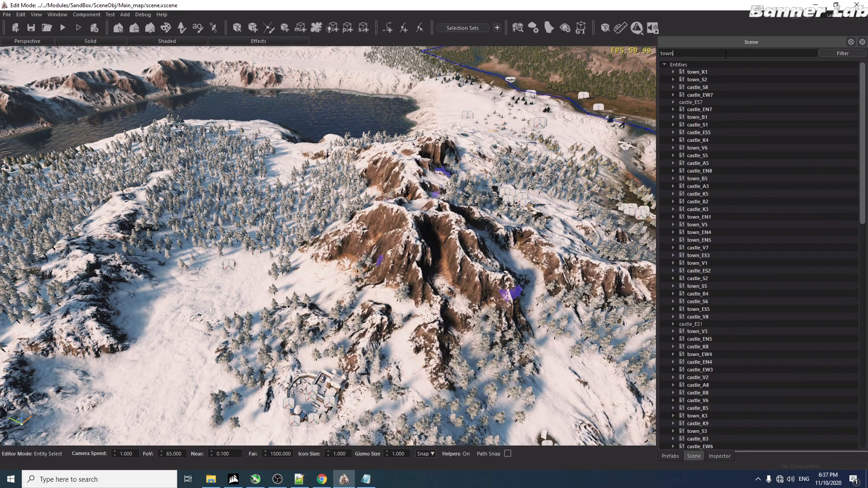
type("_S")
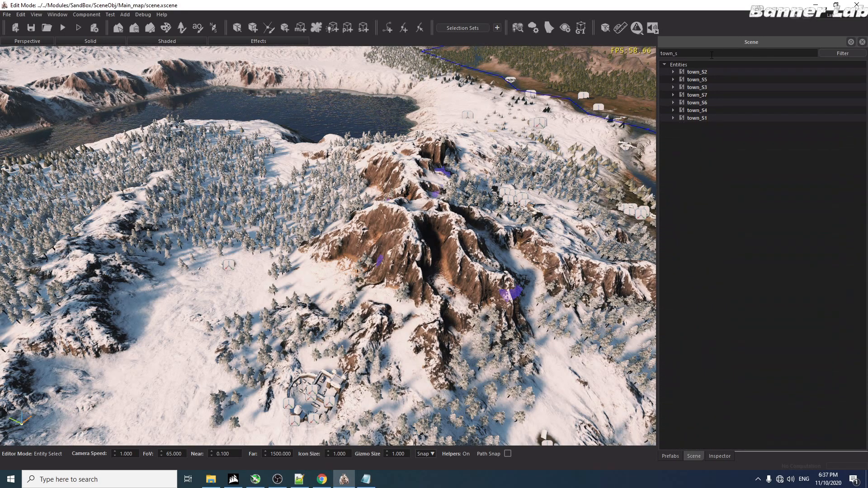
key("BackSpace")
type("a")
key("BackSpace")
type("b")
key("BackSpace")
type("v")
key("BackSpace")
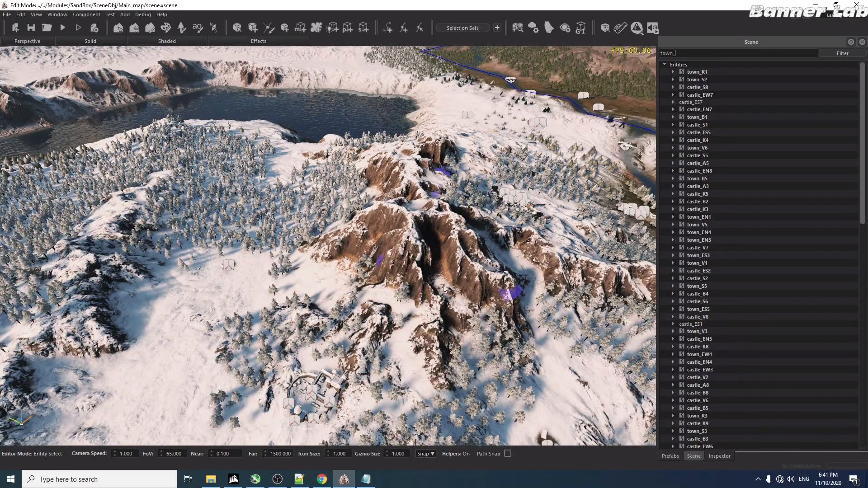
Step: Find the town_S1 entity in the scene, duplicate it, and rename the copy town_S11
type("s1")
double_click(696, 72)
right_click(707, 72)
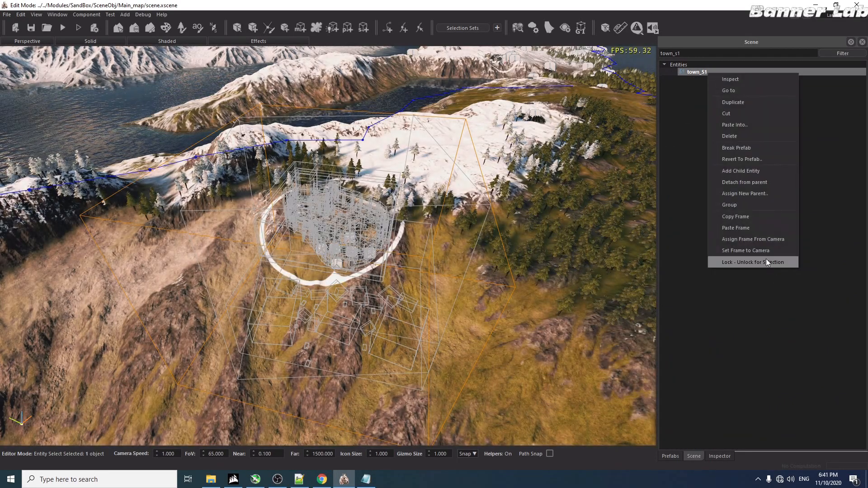
left_click(745, 103)
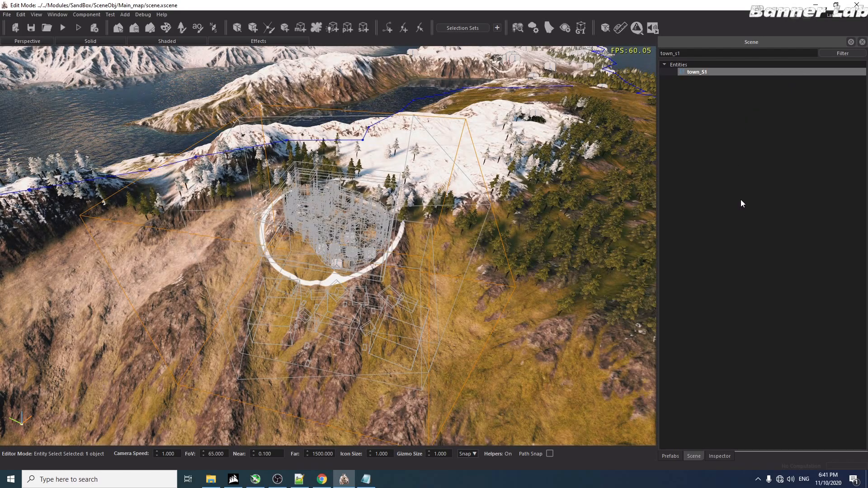
left_click(723, 456)
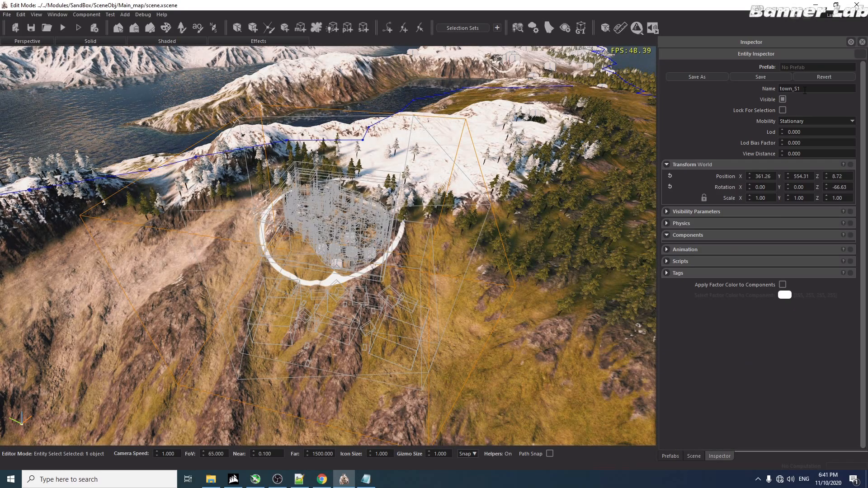
Step: Move town_S11 to the snowy rocky hill beside the forest, at about X 572.89, Y 610.72
right_click_drag(528, 254, 597, 348)
key("w")
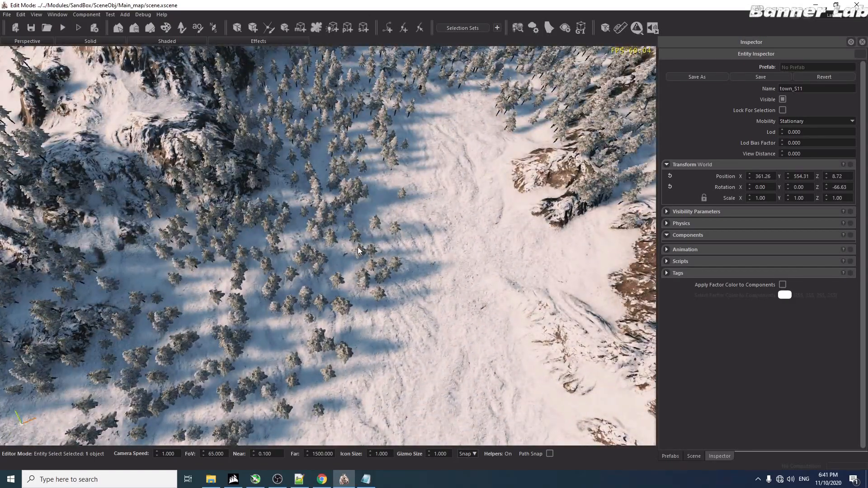
middle_click_drag(358, 248, 374, 245)
right_click_drag(455, 312, 454, 294)
left_click(457, 316)
left_click(462, 291)
mouse_move(362, 271)
middle_mouse_down()
mouse_move(298, 244)
mouse_move(352, 271)
middle_mouse_up()
mouse_move(352, 272)
right_mouse_down()
mouse_move(334, 266)
mouse_move(349, 257)
right_mouse_up()
middle_click_drag(479, 260, 181, 289)
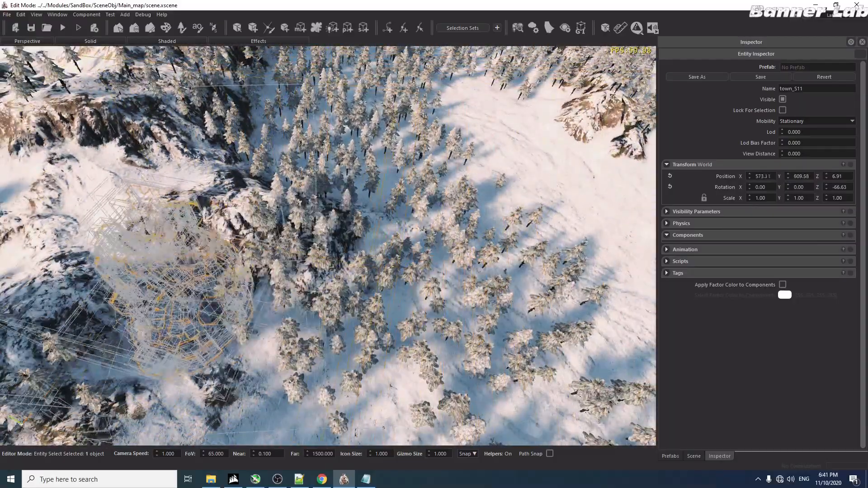
right_click_drag(463, 293, 147, 227)
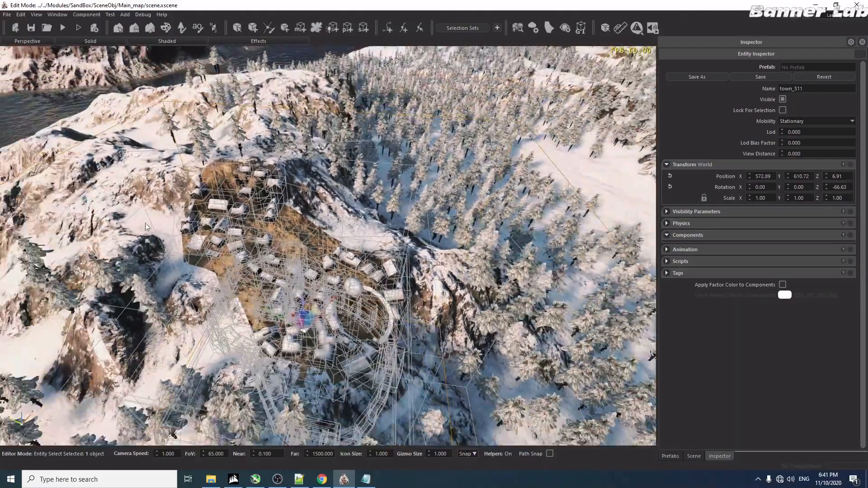
Step: Try town_S11 at several spots in the snowy valley, up to the rocky slope at about X 597.63, Y 587.50
right_click_drag(250, 232, 300, 218)
right_click_drag(379, 228, 407, 254)
left_click_drag(228, 222, 554, 222)
right_click_drag(276, 241, 329, 245)
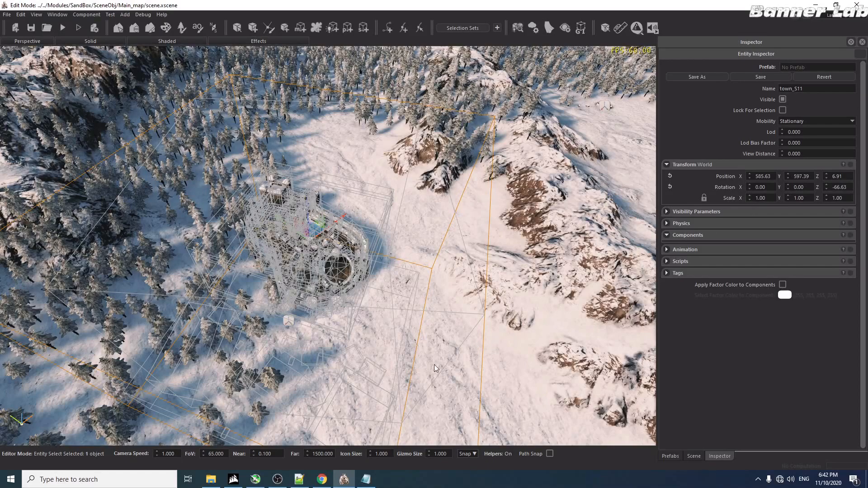
middle_click(403, 362)
middle_click(372, 199)
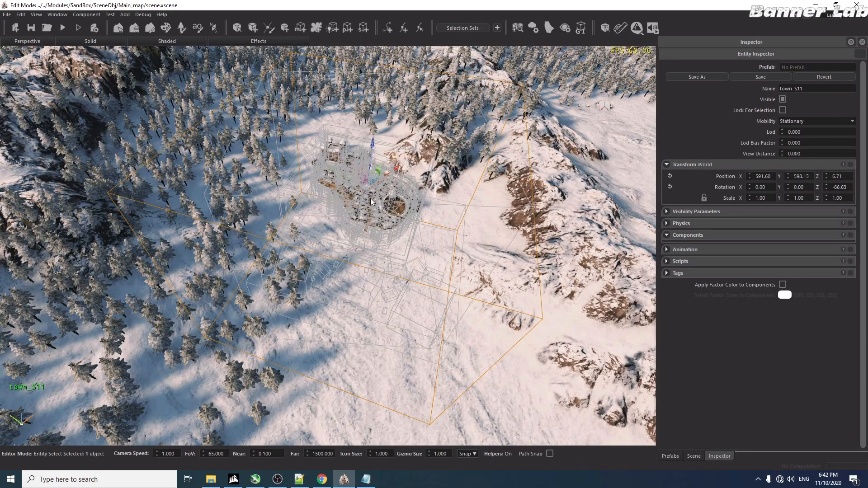
middle_click(587, 203)
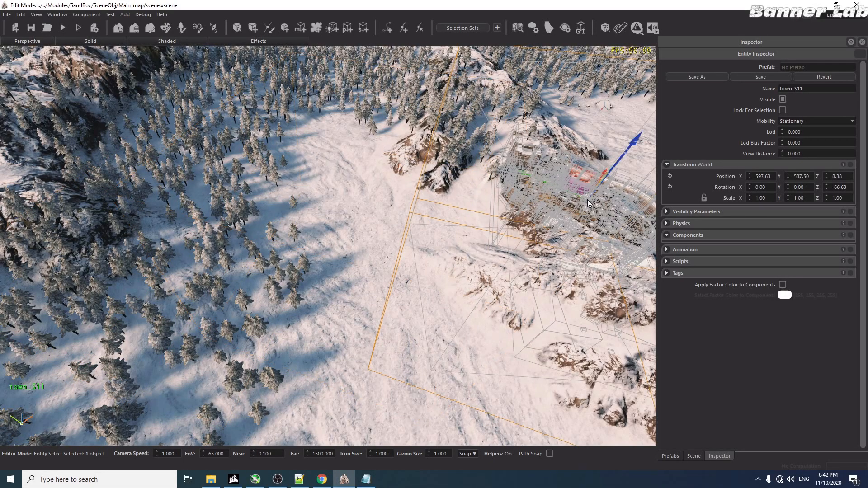
Step: Place town_S11 on the open snow of the valley at about X 585.48, Y 591.85 and rotate it to about -32.26
middle_click(389, 314)
right_click_drag(389, 313, 479, 375)
middle_click_drag(389, 313, 416, 313, "shift")
right_click_drag(416, 314, 527, 176)
key("w")
key("w")
left_click(231, 299)
Step: Check how town_S11 sits in the snow from several sides and raise it to about Z 7.38
right_click_drag(457, 312, 390, 267)
key("w")
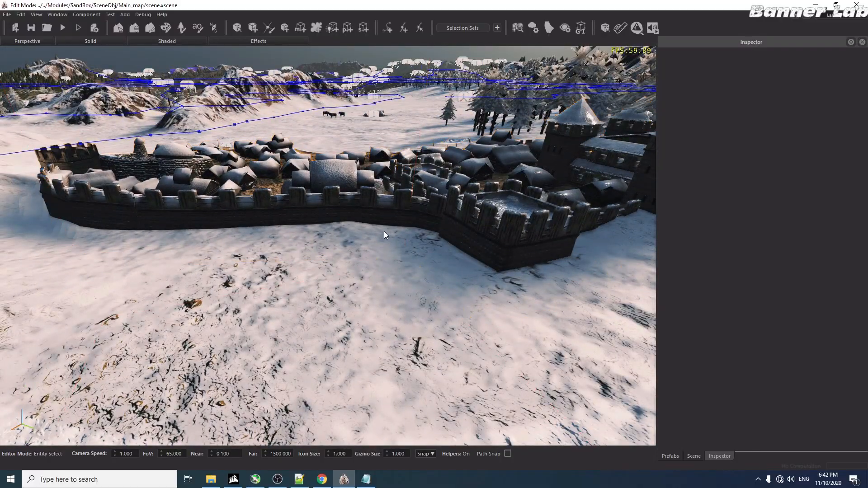
key("a")
right_click_drag(482, 223, 369, 348)
key("s")
key("w")
key("e")
key("w")
left_click(322, 361)
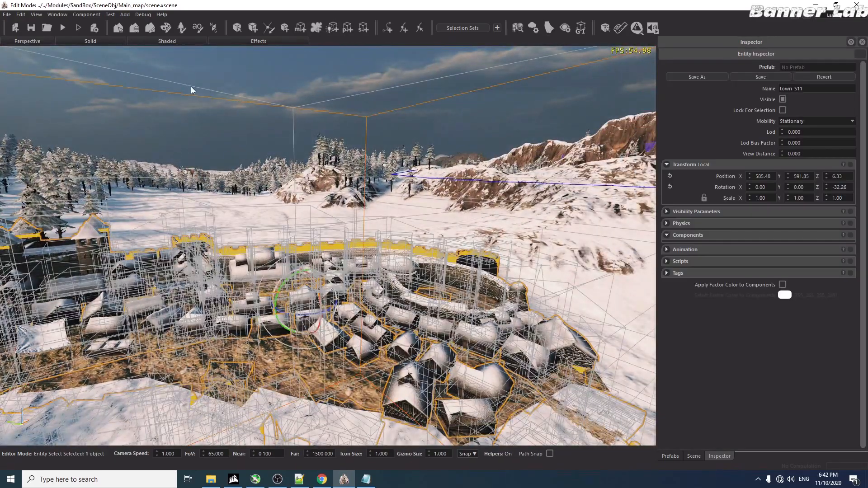
key("w")
left_click_drag(306, 265, 303, 221)
mouse_move(316, 237)
right_mouse_down()
mouse_move(398, 253)
mouse_move(316, 238)
right_mouse_up()
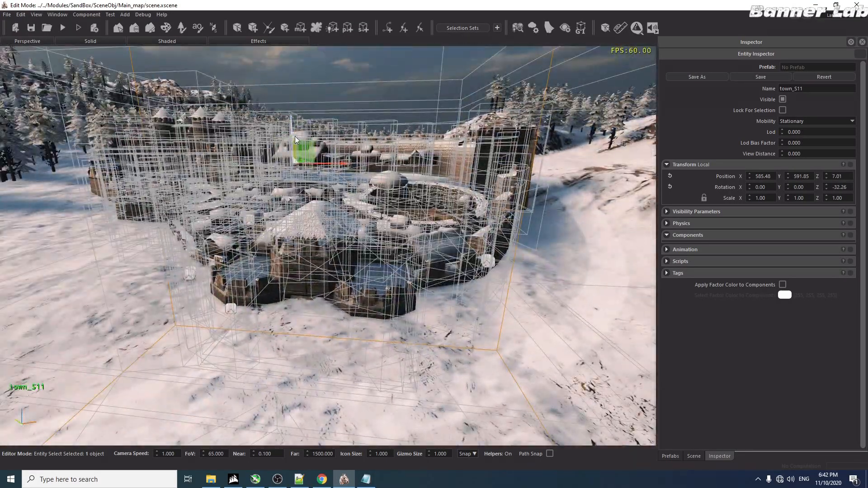
left_click_drag(297, 139, 290, 115)
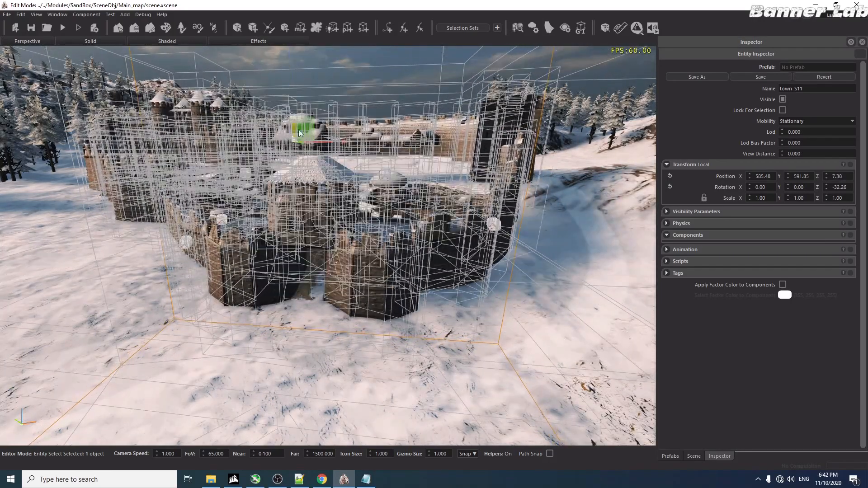
Step: Deselect town_S11, inspect the gaps beneath its walls, and set the terrain elevation brush to Rise with weight 0.25
right_click_drag(504, 381, 385, 374)
left_click(176, 331)
right_click_drag(176, 332, 339, 133)
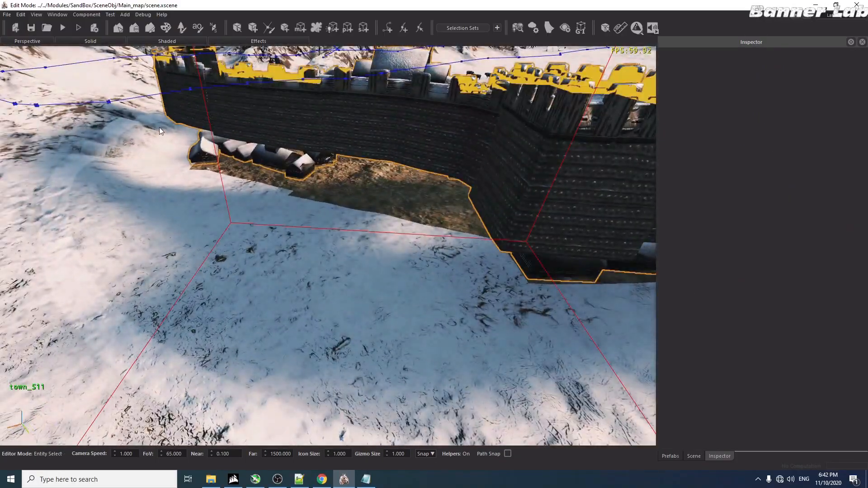
right_click_drag(577, 259, 357, 206)
scroll(357, 206, "down", 10)
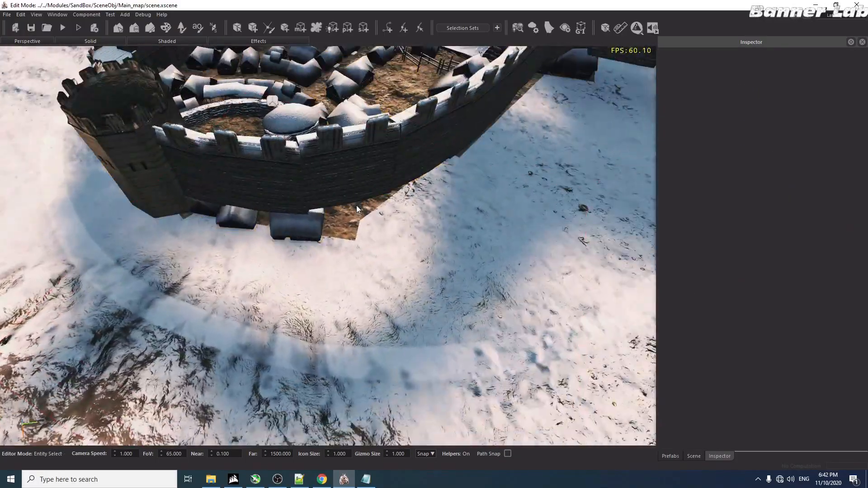
left_click(136, 27)
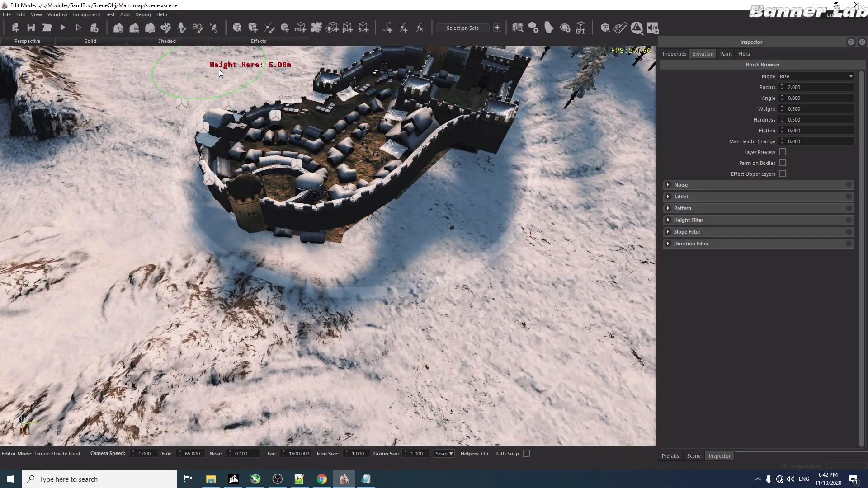
left_click(798, 75)
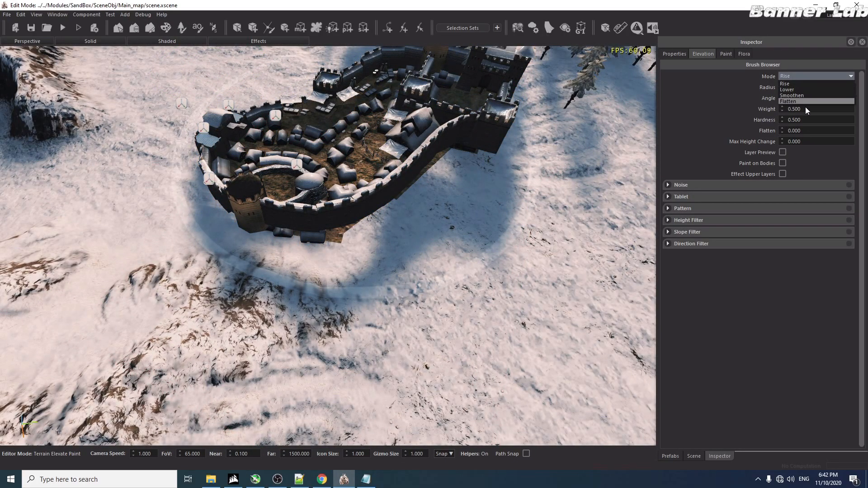
left_click(799, 83)
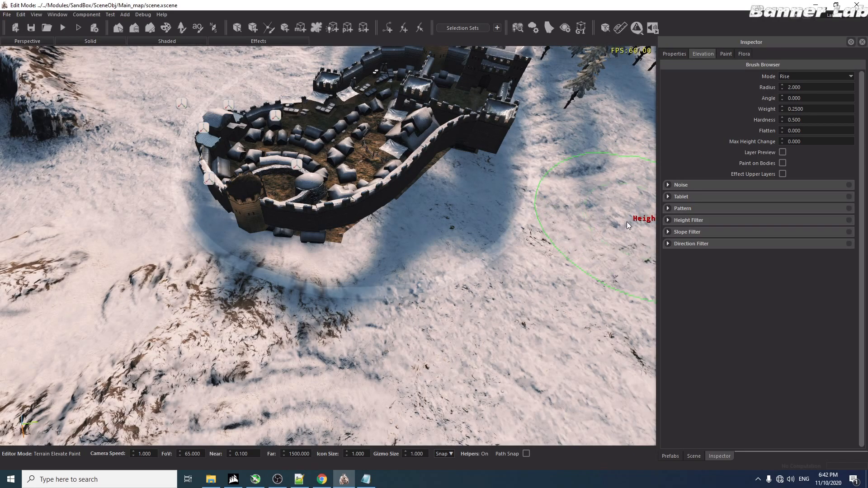
Step: Raise the terrain beneath the outer town wall beside the round tower to fill the gap
key("s")
key("d")
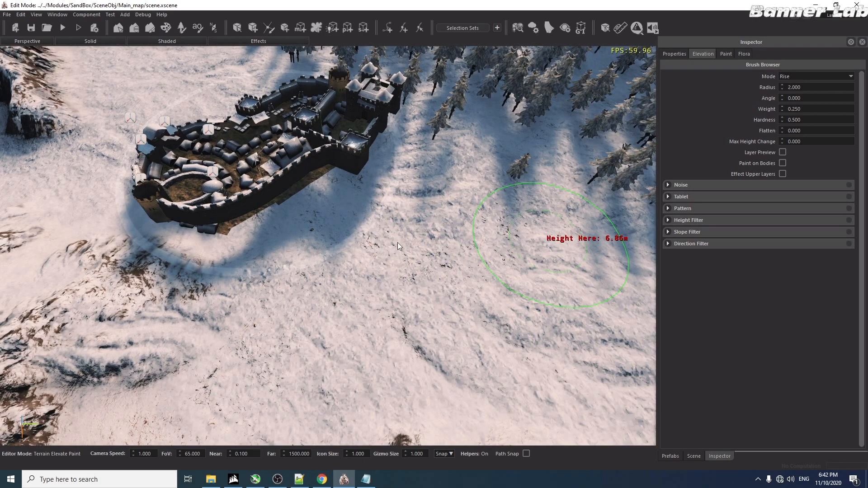
key("ctrl+f")
middle_click_drag(537, 224, 282, 253)
key("w")
key("w")
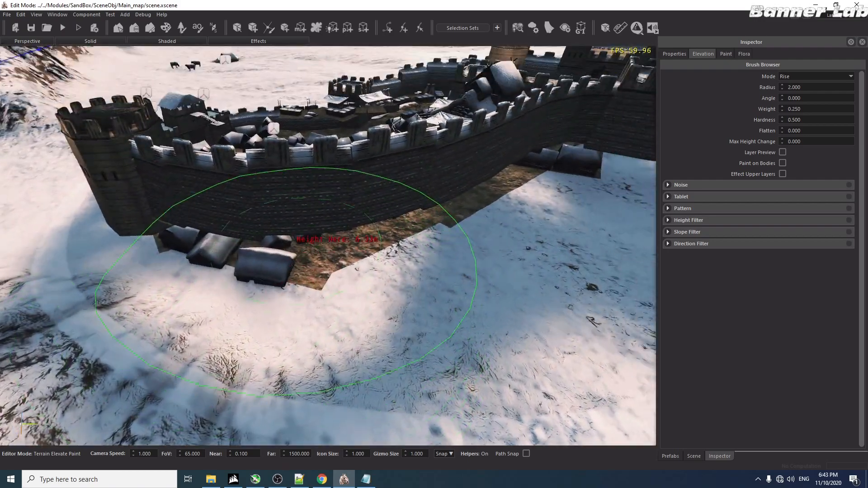
key("s")
mouse_move(264, 268)
left_mouse_down()
mouse_move(308, 285)
mouse_move(398, 238)
left_mouse_up()
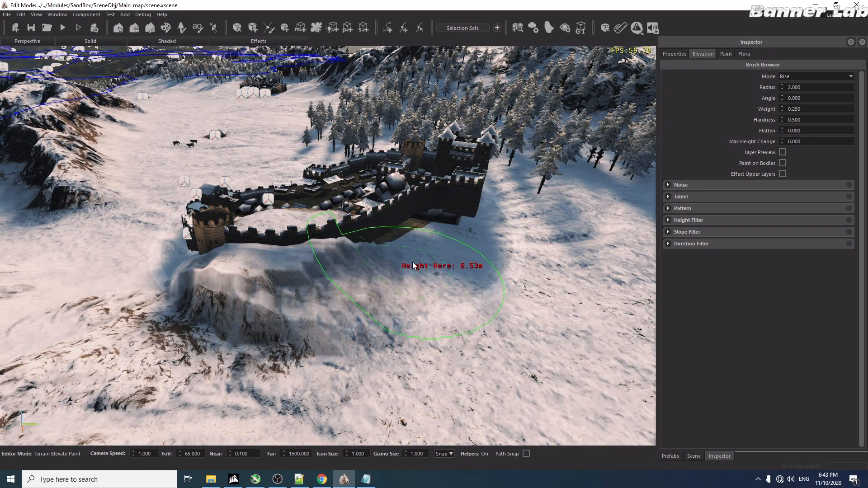
Step: Continue raising the terrain along the outer wall toward the keep
mouse_move(416, 261)
left_mouse_down()
mouse_move(465, 190)
mouse_move(467, 213)
left_mouse_up()
key("d")
middle_click_drag(467, 213, 436, 220)
key("w")
left_click_drag(435, 220, 478, 181)
key("a")
Step: Raise the ground inside the town walls across the courtyard
middle_click_drag(416, 230, 279, 248)
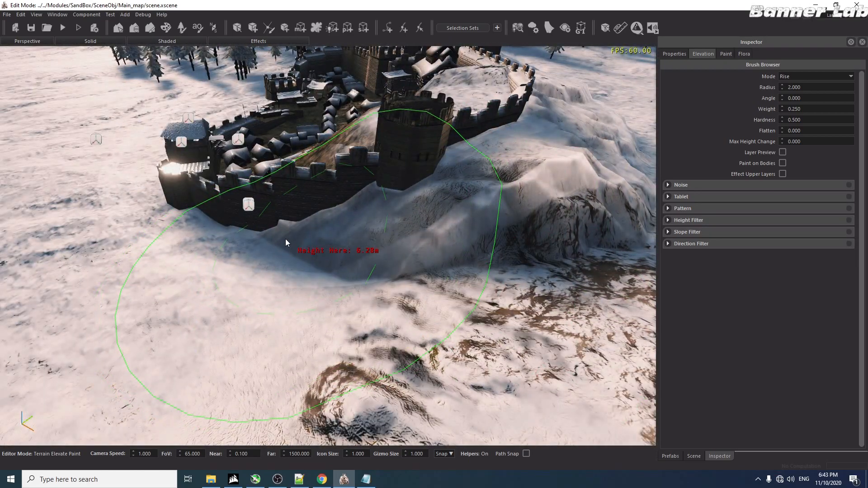
mouse_move(256, 235)
middle_mouse_down()
mouse_move(306, 294)
mouse_move(218, 192)
middle_mouse_up()
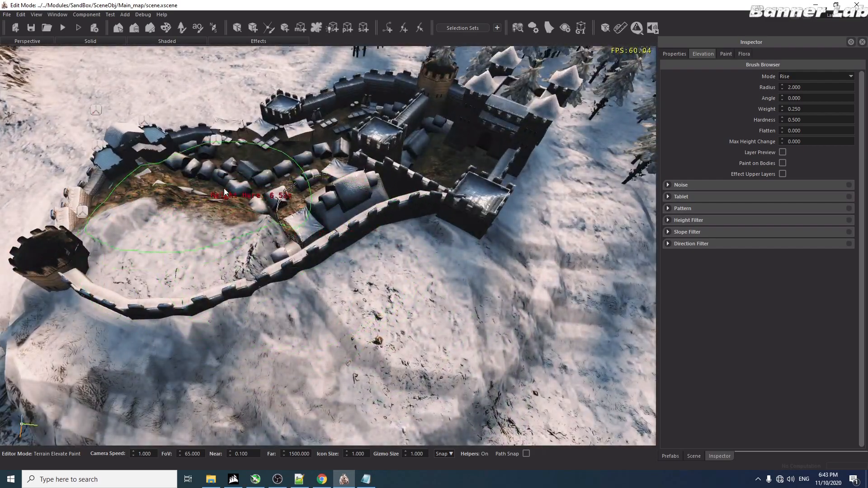
mouse_move(230, 186)
left_mouse_down()
mouse_move(298, 180)
mouse_move(431, 147)
left_mouse_up()
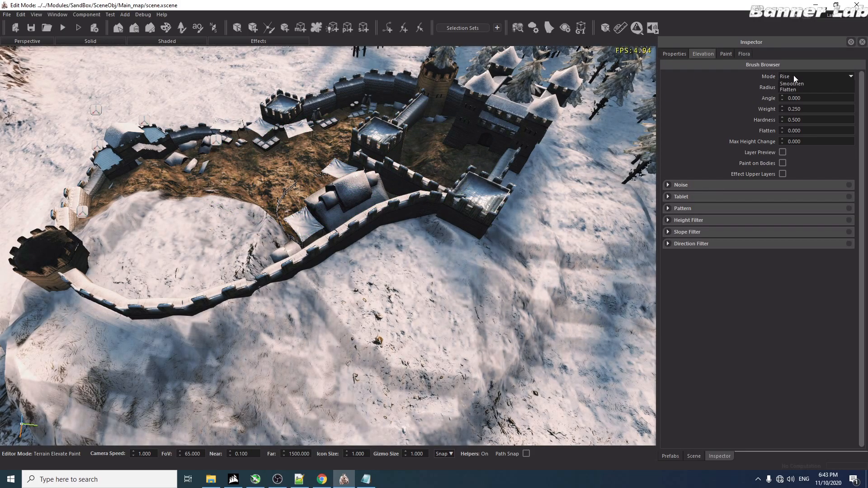
Step: Set the elevation brush to Smoothen with weight 10 and a radius of about 4.8 for the slope outside the walls
left_click(793, 76)
left_click(792, 96)
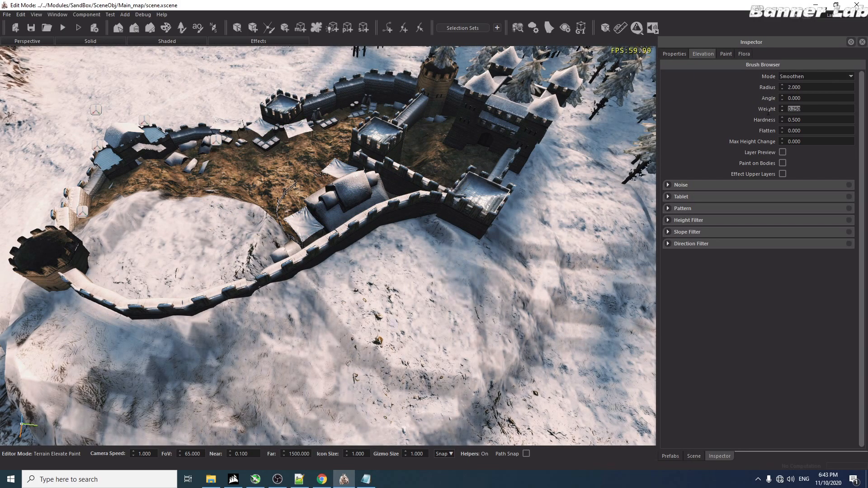
type("10")
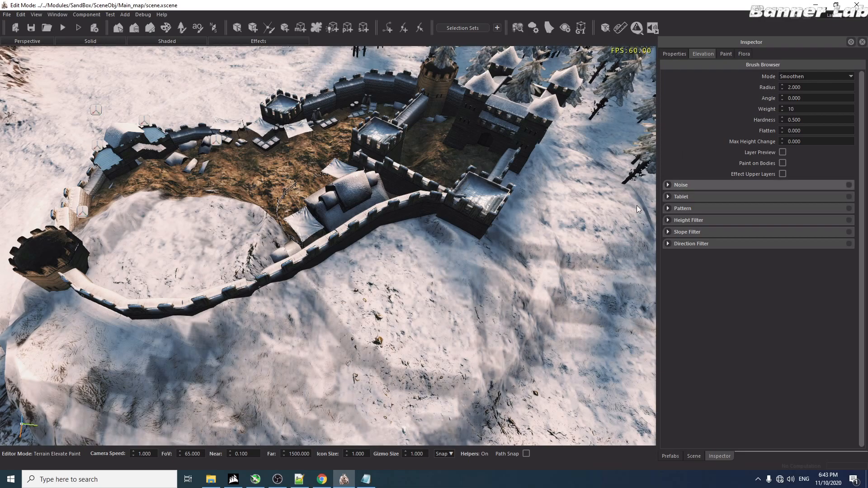
scroll(371, 267, "up", 15, "ctrl")
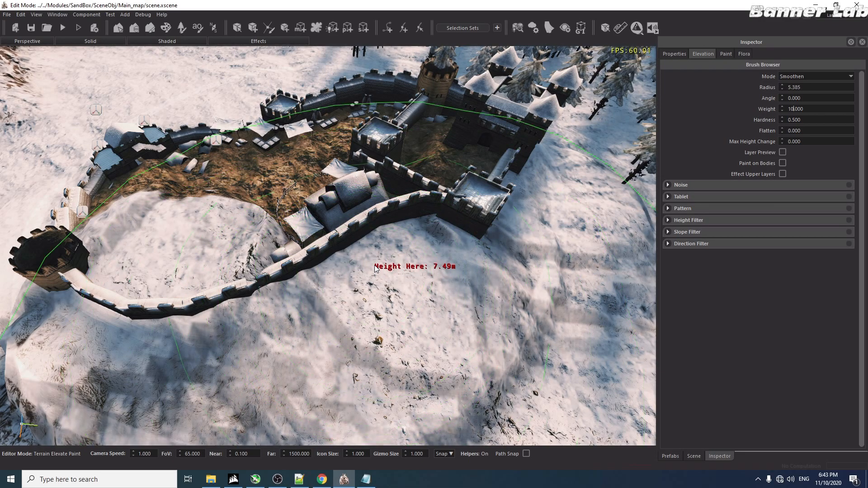
scroll(374, 263, "down", 10, "ctrl")
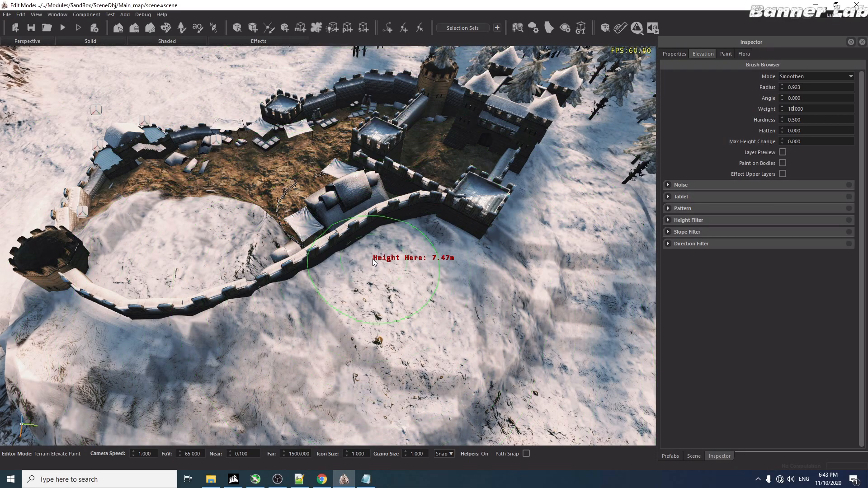
scroll(373, 261, "up", 4, "ctrl")
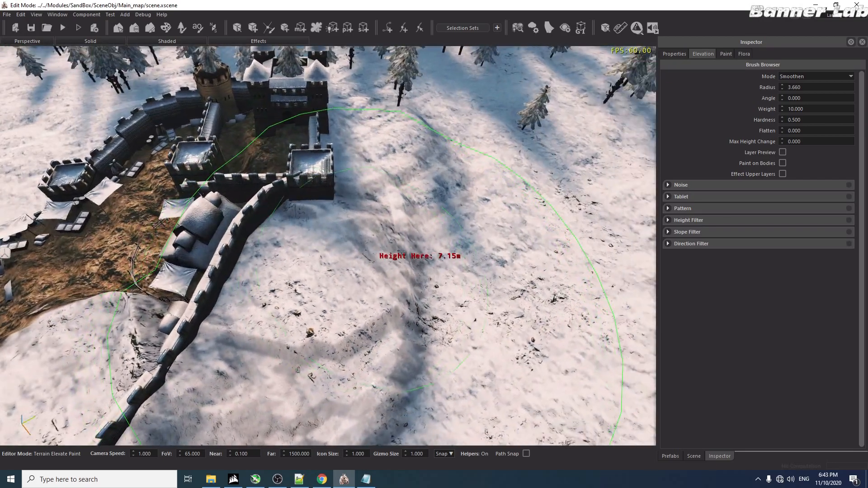
scroll(349, 264, "down", 10)
scroll(349, 264, "up", 3, "ctrl")
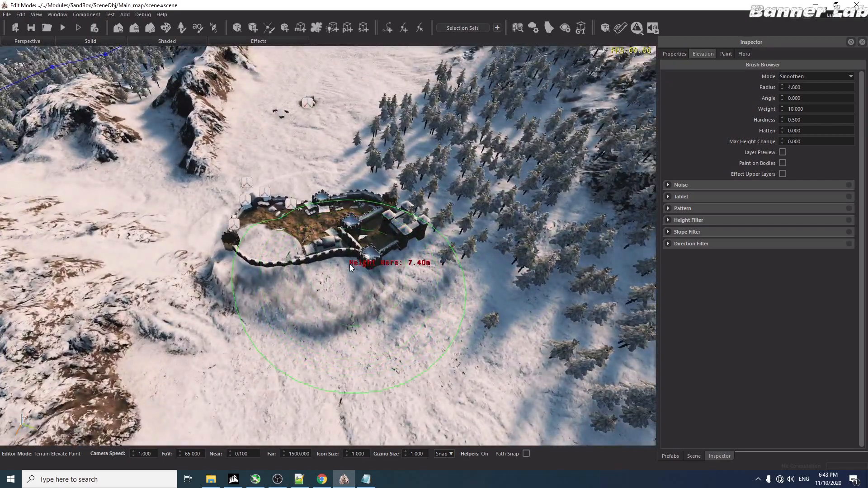
Step: Enlarge the Smoothen brush to a radius of about 6.1 and smooth the raised slope outside the town walls
scroll(324, 243, "up", 3, "ctrl")
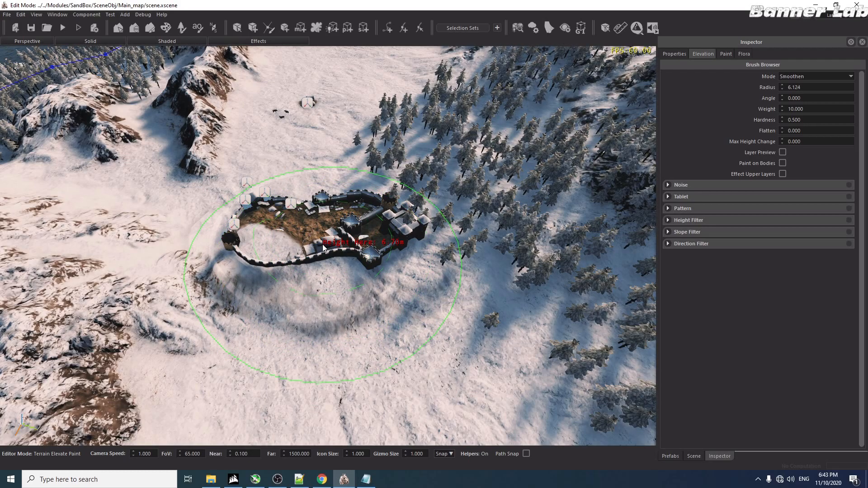
left_click_drag(321, 248, 321, 248)
Step: Reduce the Smoothen brush radius to about 1.35 and smooth the courtyard ground beside the round tower
right_click_drag(206, 295, 328, 246)
key("w")
key("s")
key("w")
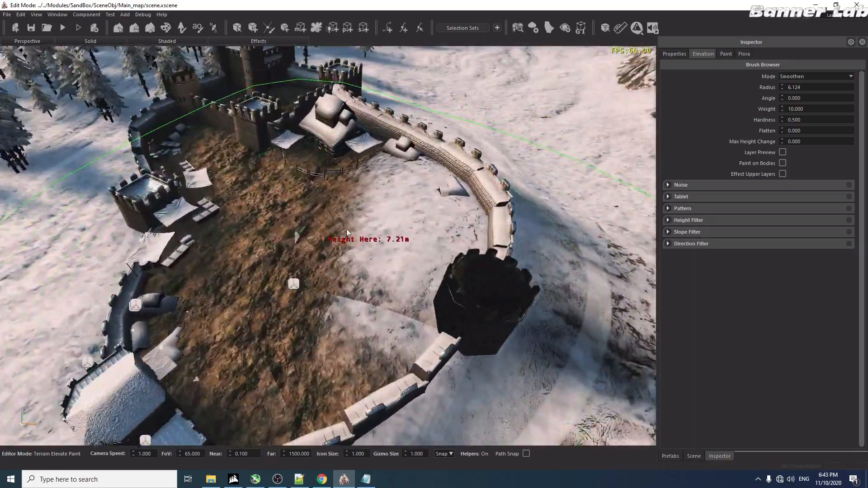
scroll(344, 230, "down", 10)
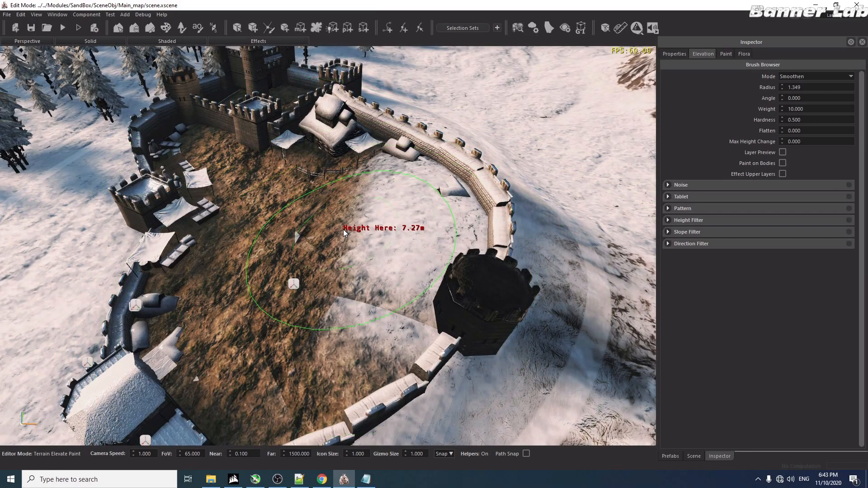
mouse_move(376, 216)
left_mouse_down()
mouse_move(401, 283)
mouse_move(400, 177)
mouse_move(417, 240)
left_mouse_up()
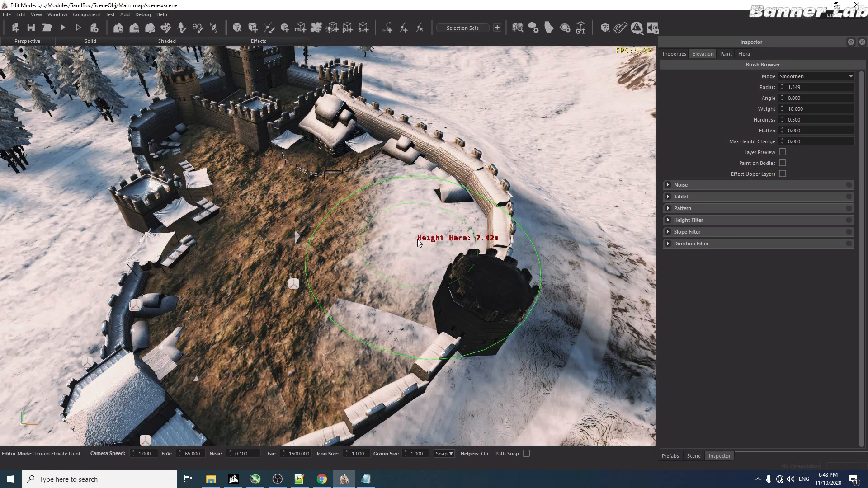
Step: Switch from terrain elevation to entity selection and select the town_S11 entity
right_click_drag(291, 207, 266, 195)
key("s")
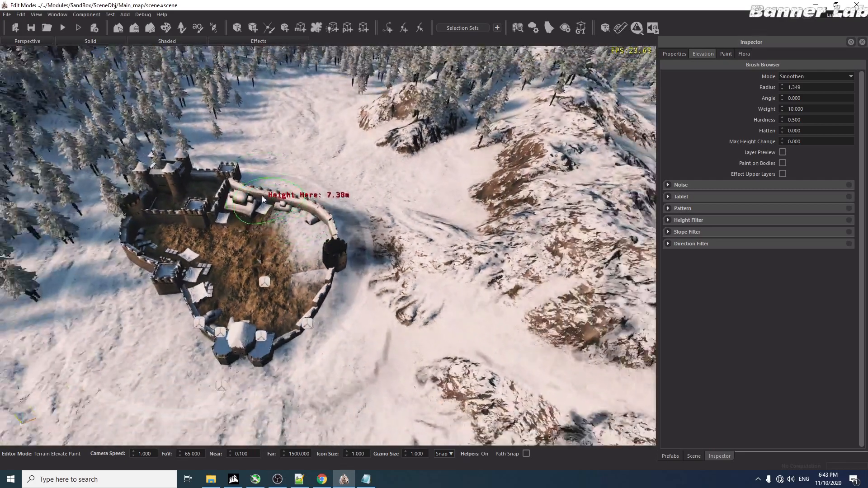
left_click(238, 29)
left_click(237, 177)
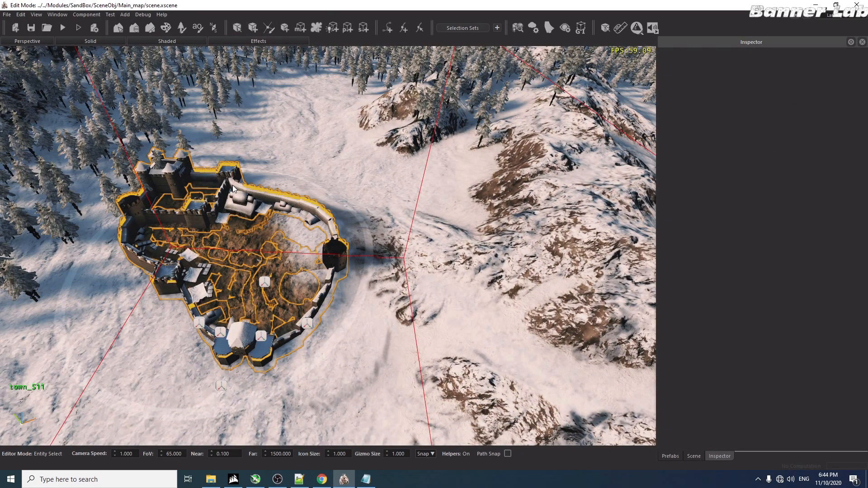
left_click(233, 189)
right_click_drag(238, 224, 239, 224)
left_click_drag(238, 224, 238, 224)
key("a")
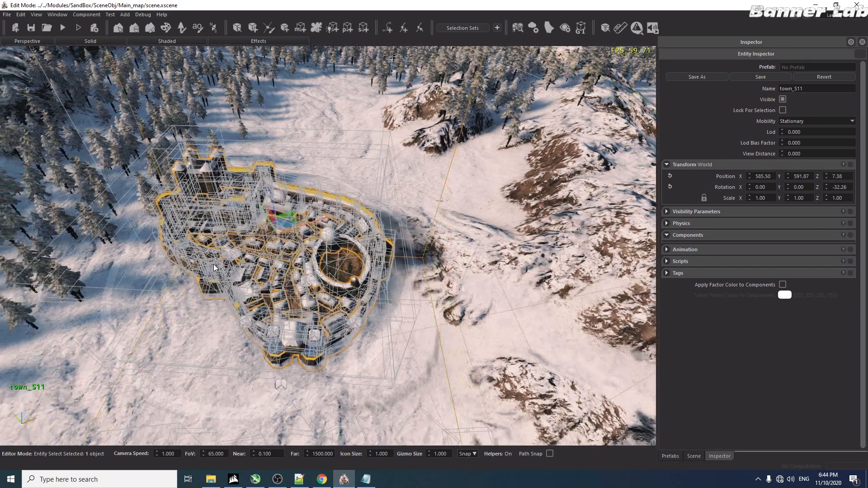
Step: Copy town_S11's X position into its posX attribute in settlements.xml in Notepad++, setting it to 585.50
left_click(275, 313)
right_click_drag(274, 312, 307, 345)
scroll(289, 294, "up", 5)
scroll(258, 295, "down", 5)
key("w")
key("w")
key("a")
left_click(312, 298)
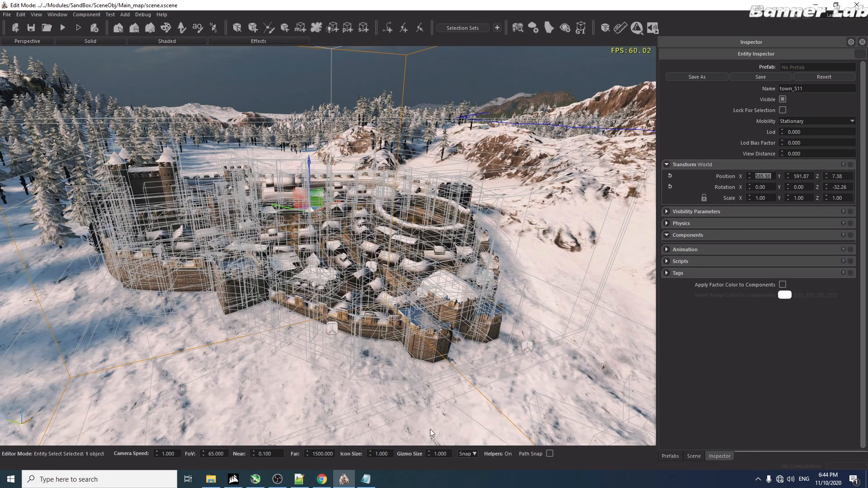
left_click(298, 481)
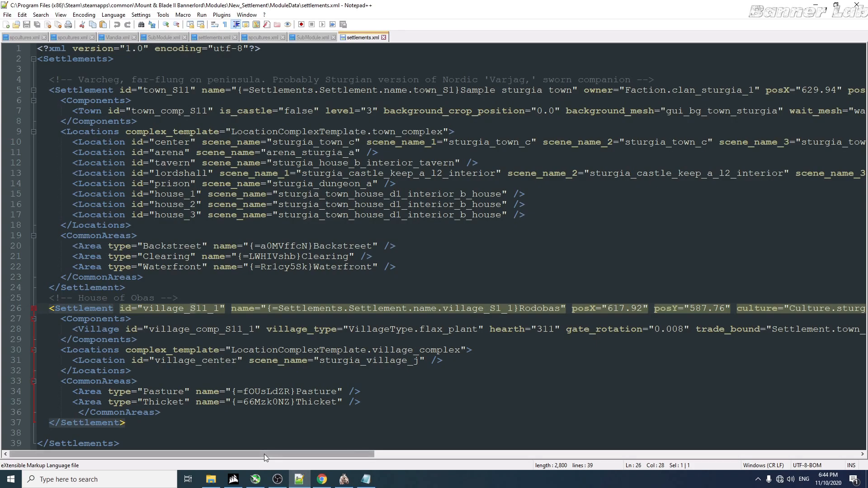
left_click_drag(264, 454, 383, 454)
left_click(535, 90)
type("585.50")
Step: Copy town_S11's Y position from the map editor, set its posY in settlements.xml to 591.87, and save the file
left_click(345, 480)
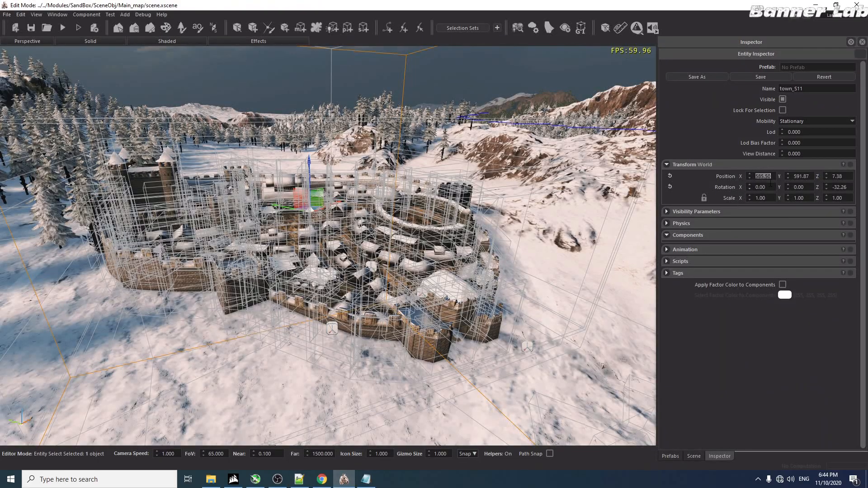
left_click(301, 482)
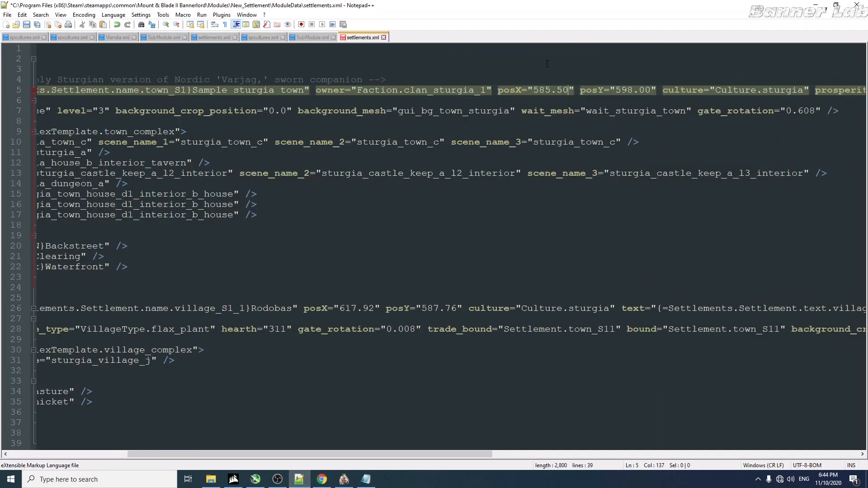
left_click(650, 100)
key("ctrl+s")
Step: Locate the town's gate position attributes in settlements.xml, then select the town_gate entity outside the gatehouse in the map editor
left_click_drag(273, 453, 549, 437)
left_click_drag(571, 90, 742, 91)
left_click(347, 480)
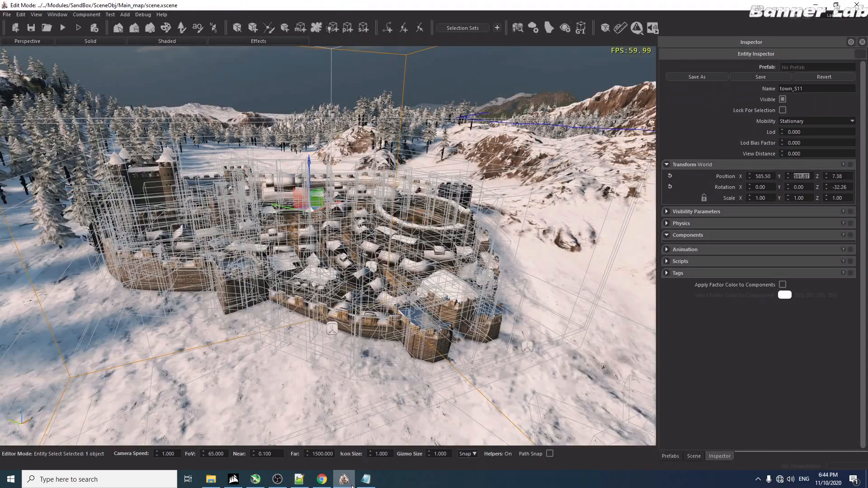
left_click(565, 263)
middle_click_drag(565, 263, 492, 244)
left_click(492, 244)
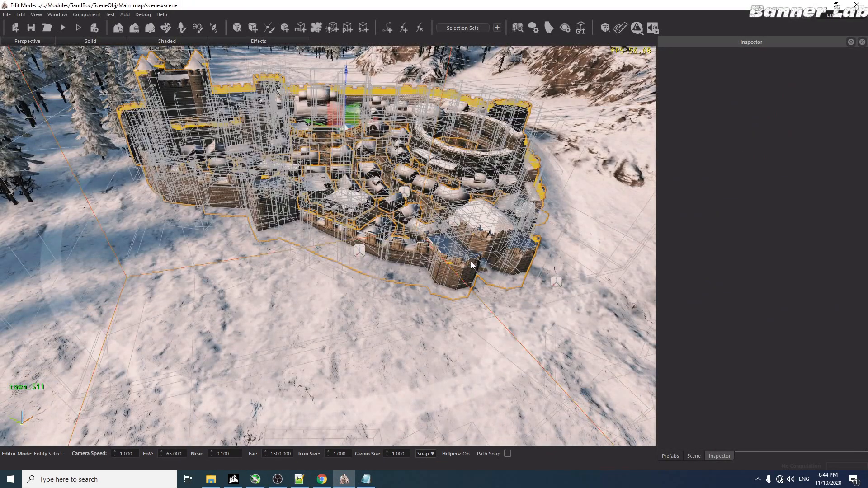
middle_click_drag(552, 319, 597, 325)
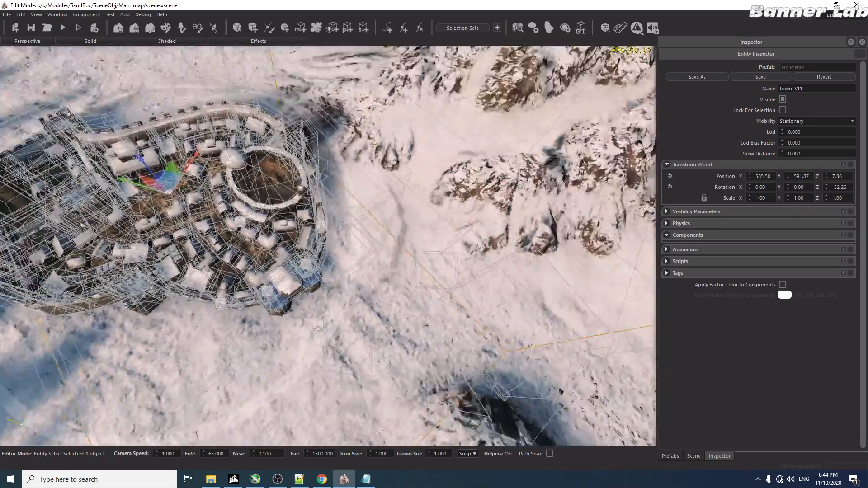
middle_click_drag(379, 199, 379, 251)
left_click(332, 225)
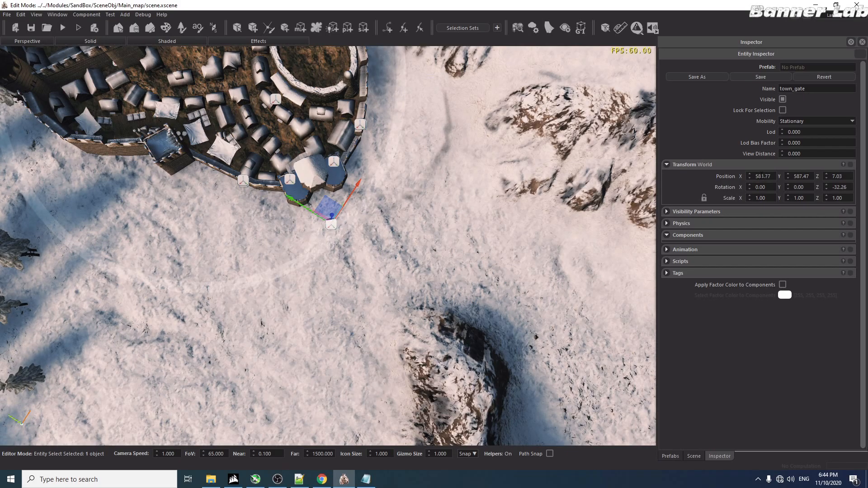
Step: Move the town_gate entity slightly farther from the gatehouse, to about X 583.88, Y 587.17
key("w")
middle_click_drag(470, 198, 486, 174)
scroll(418, 188, "up", 3)
scroll(263, 205, "down", 5)
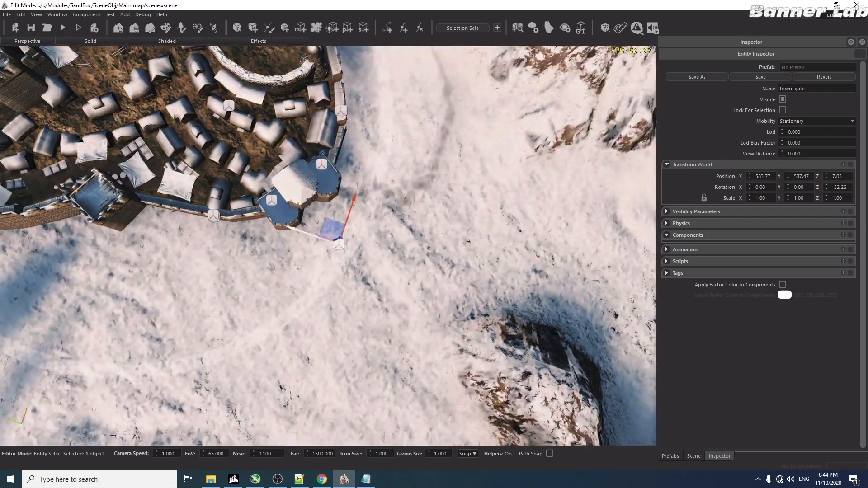
scroll(487, 193, "up", 3)
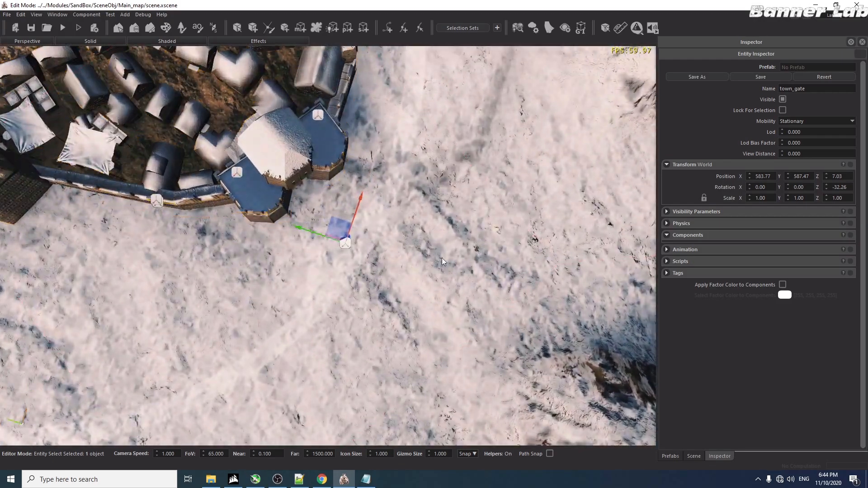
middle_click_drag(488, 193, 487, 242)
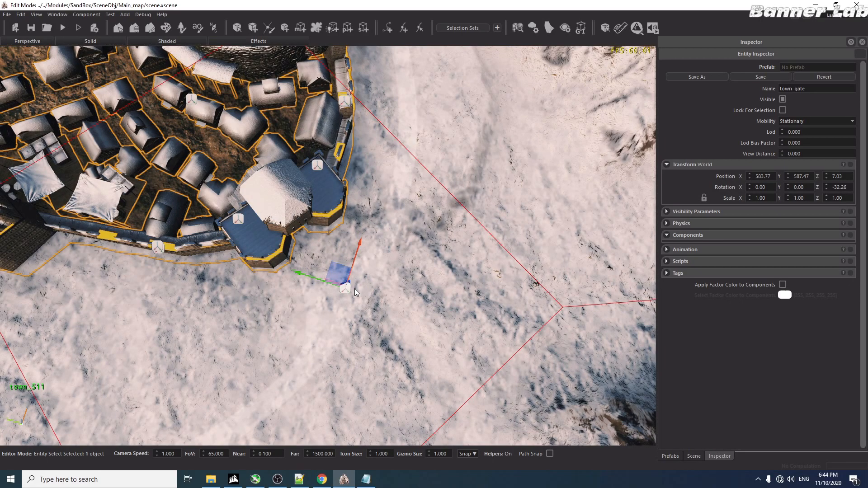
right_click_drag(355, 290, 355, 289)
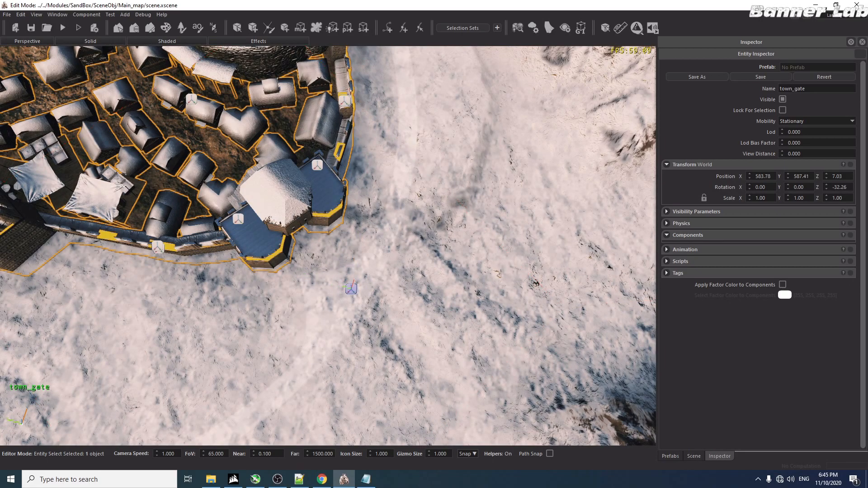
left_click_drag(351, 288, 376, 287)
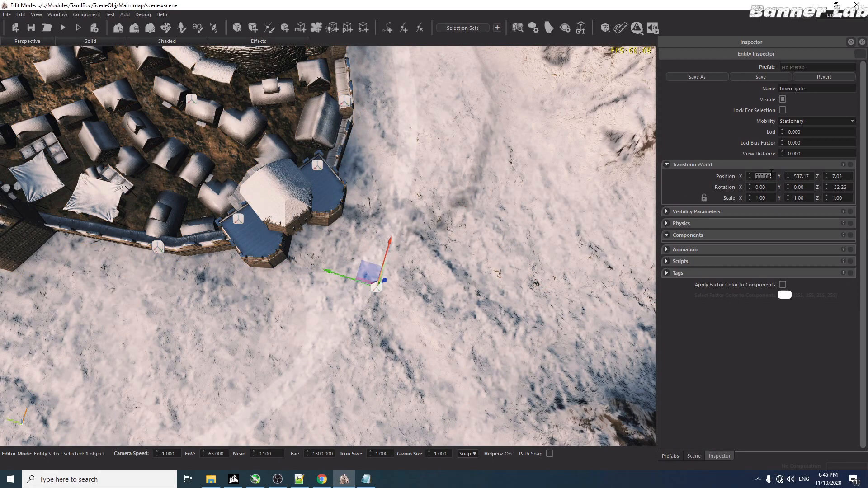
Step: Set town_S11's gate_posX to 583.88 and gate_posY to 587.17 in settlements.xml, copied from town_gate, and save the file
left_click(300, 479)
left_click(639, 91)
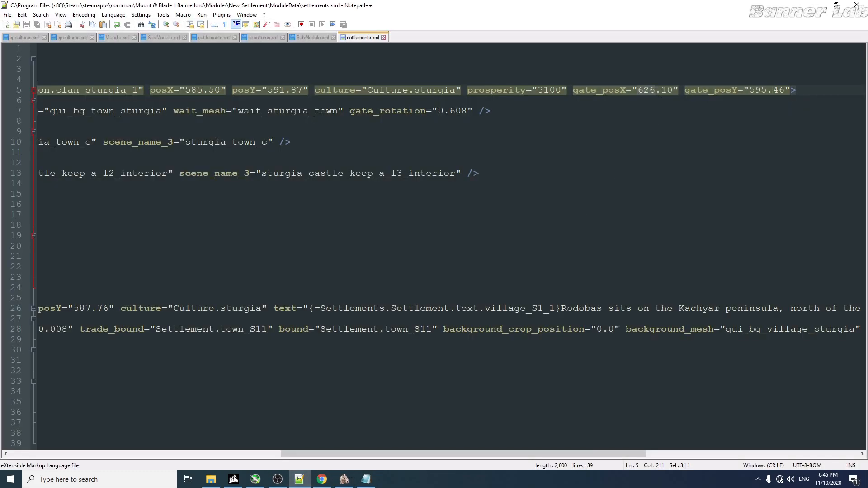
left_click(344, 479)
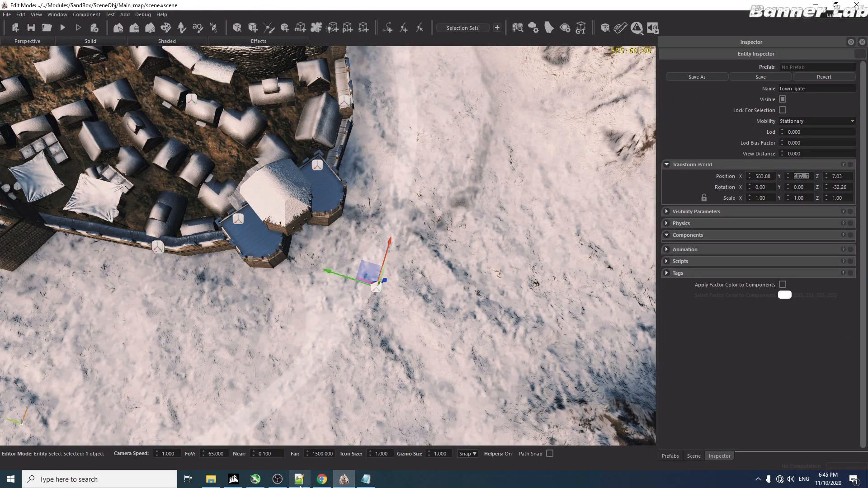
left_click(301, 486)
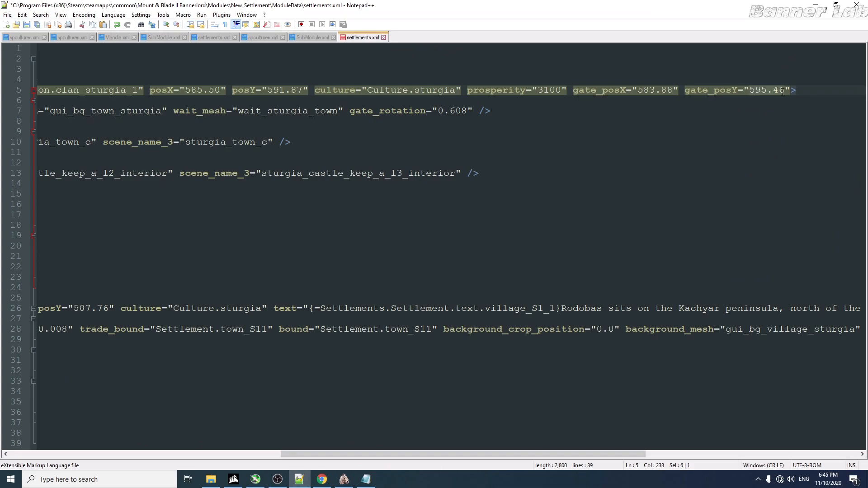
type("587.17")
left_click(797, 92)
key("ctrl+s")
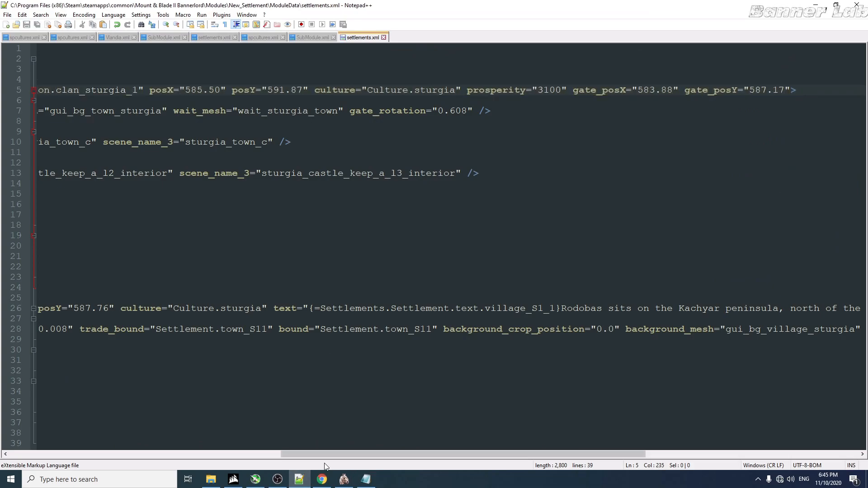
Step: Return to the map editor, select the village_S6_1 entity near the town, and duplicate it
left_click_drag(328, 454, 48, 428)
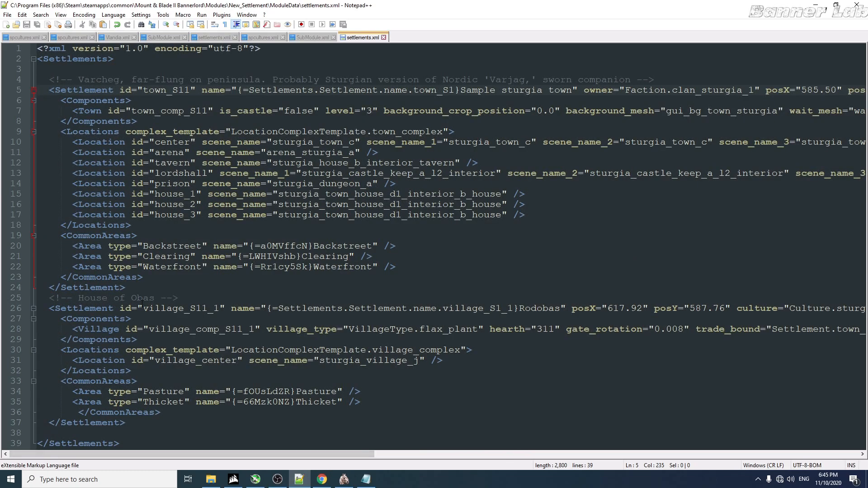
left_click(344, 478)
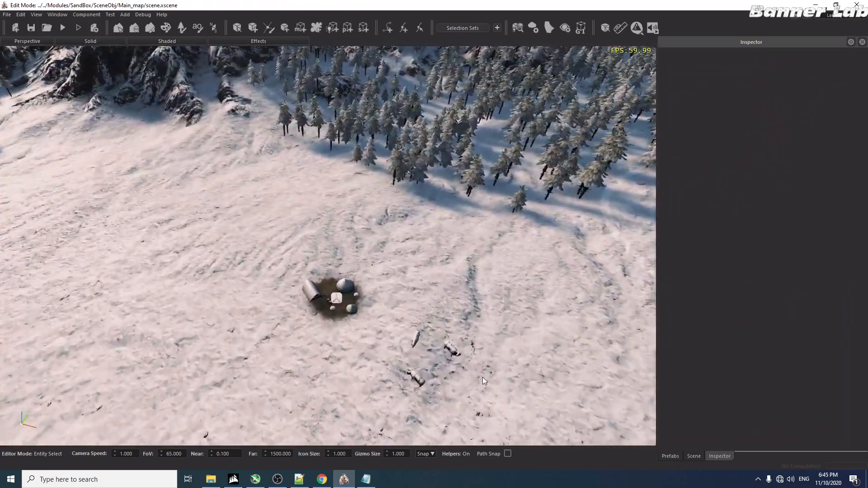
left_click(299, 319)
left_click(299, 318)
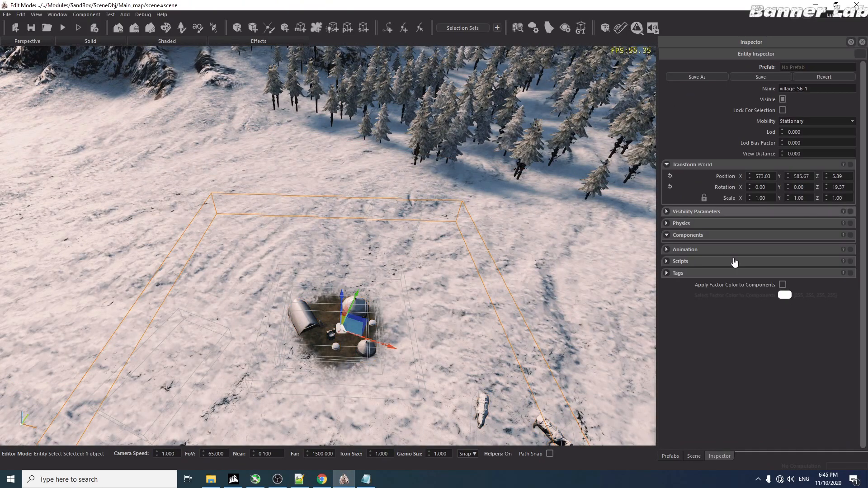
left_click(704, 457)
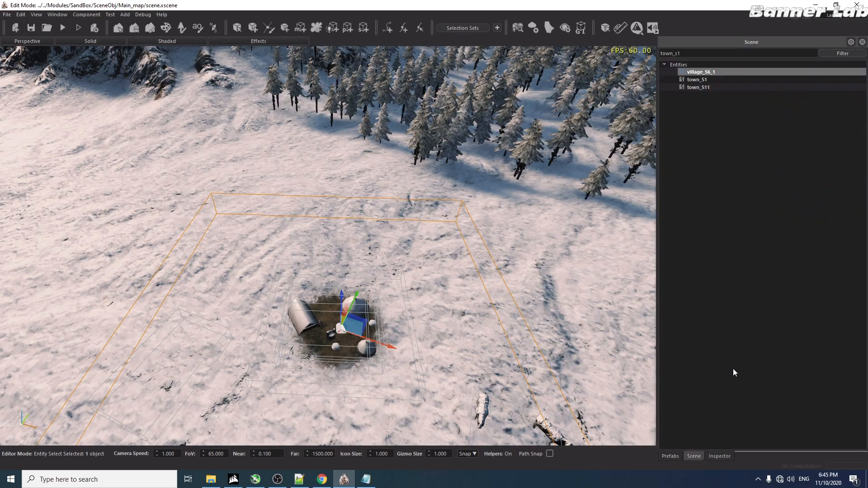
right_click(731, 74)
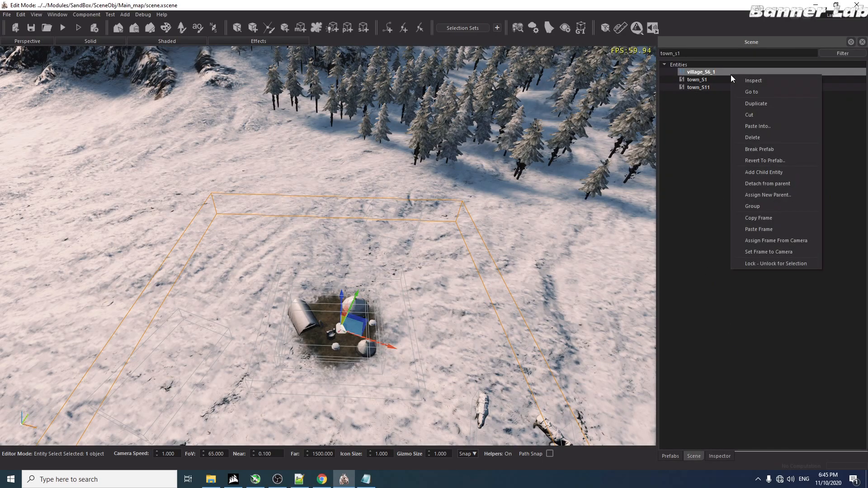
left_click(746, 102)
Step: Move the duplicated village onto the open snowfield outside the town walls
right_click_drag(410, 250, 236, 317)
key("w")
middle_click(248, 318)
key("w")
key("s")
left_click(463, 309)
right_click_drag(463, 308, 291, 216)
left_click(262, 257)
right_click_drag(261, 256, 376, 251)
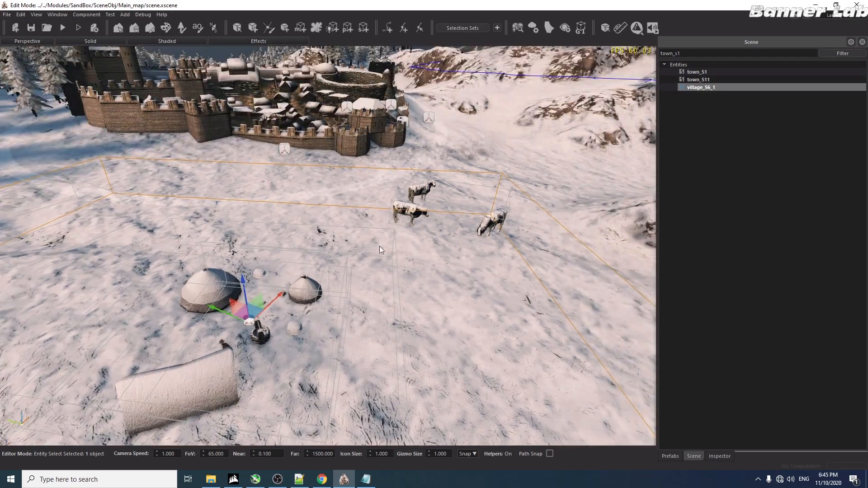
Step: Shift the duplicated village farther across the snow toward the rocky outcrop beyond the town gate
right_click_drag(436, 197, 413, 240)
key("w")
key("e")
left_click_drag(183, 355, 430, 271)
left_click_drag(152, 342, 366, 270)
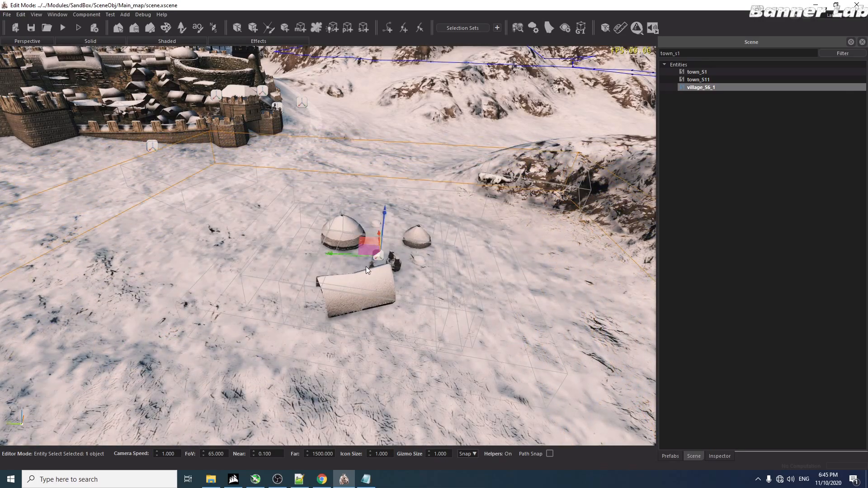
Step: Reselect the moved village copy, clear the town_s1 scene filter, and expand the copy's child entities in the scene list
left_click(201, 212)
right_click_drag(201, 212, 224, 283)
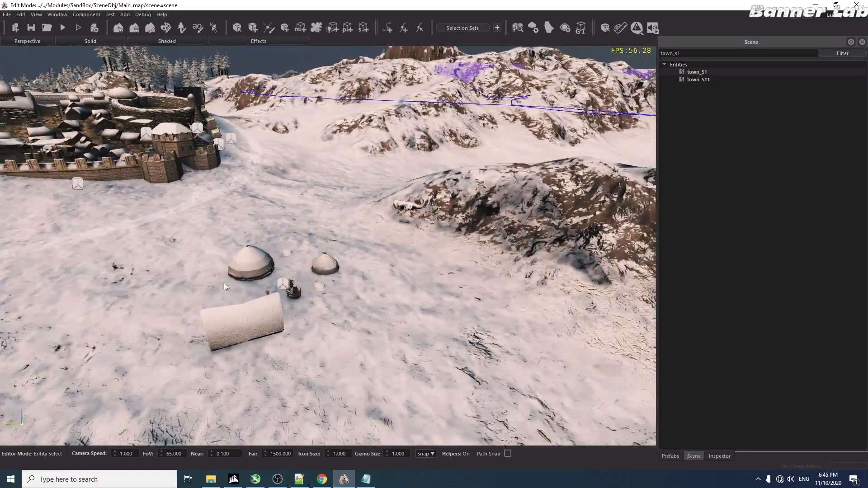
left_click(253, 308)
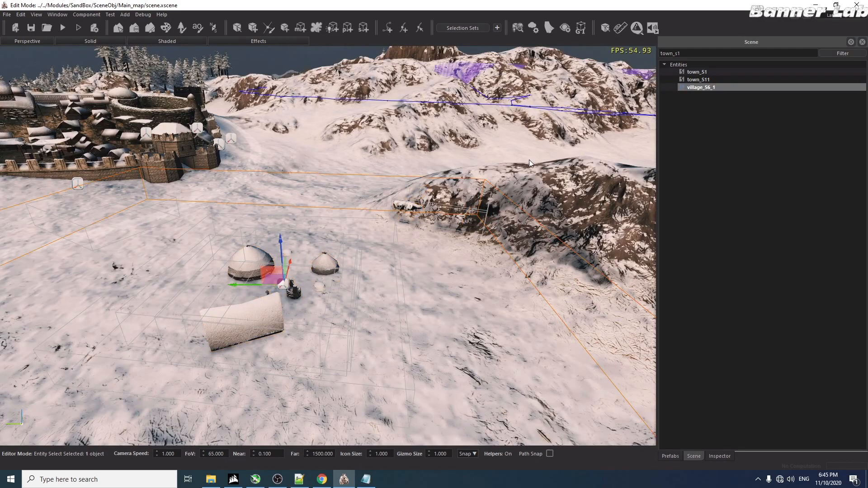
double_click(672, 87)
scroll(460, 165, "up", 3)
scroll(459, 166, "up", 1)
scroll(661, 80, "down", 1)
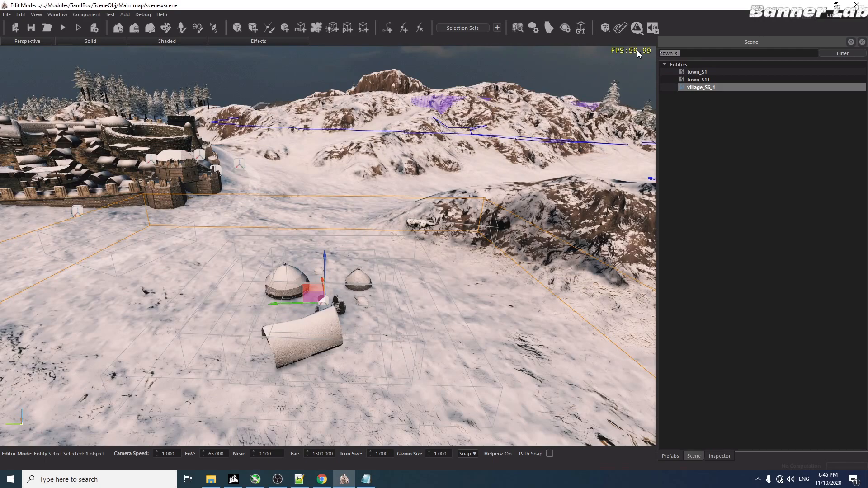
key("BackSpace")
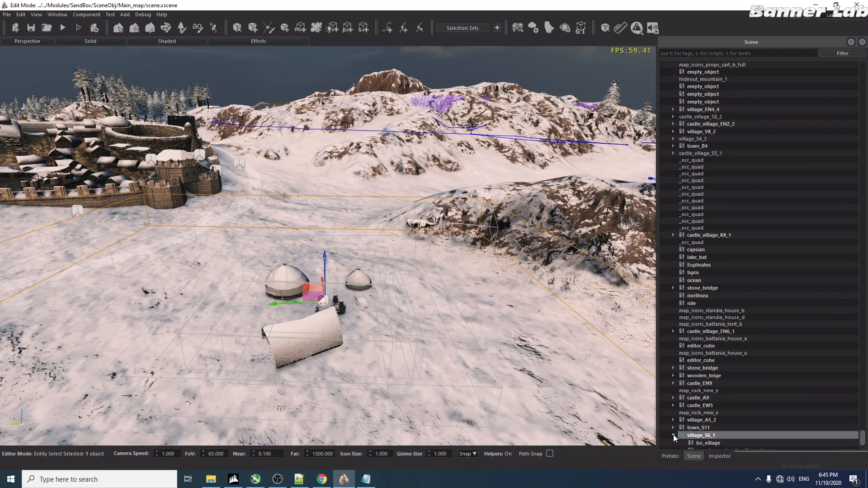
Step: Select the village copy's cattle farm child entities b, c and d and raise them above the snow surface
left_click(673, 435)
scroll(715, 381, "down", 3)
left_click(728, 418)
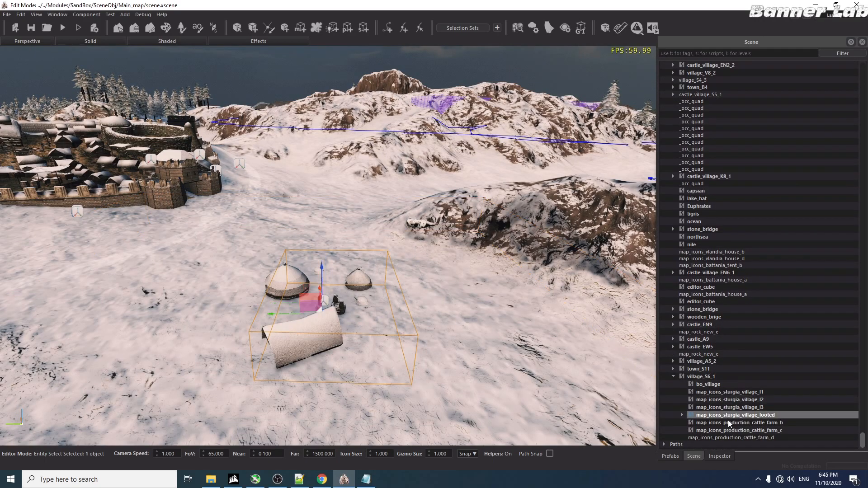
left_click(729, 425)
left_click(732, 431)
left_click(734, 438, "ctrl")
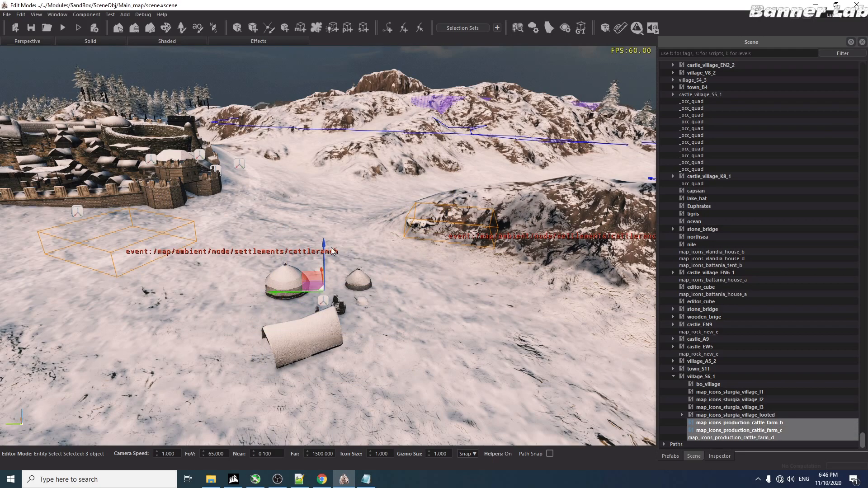
left_click_drag(323, 252, 319, 205)
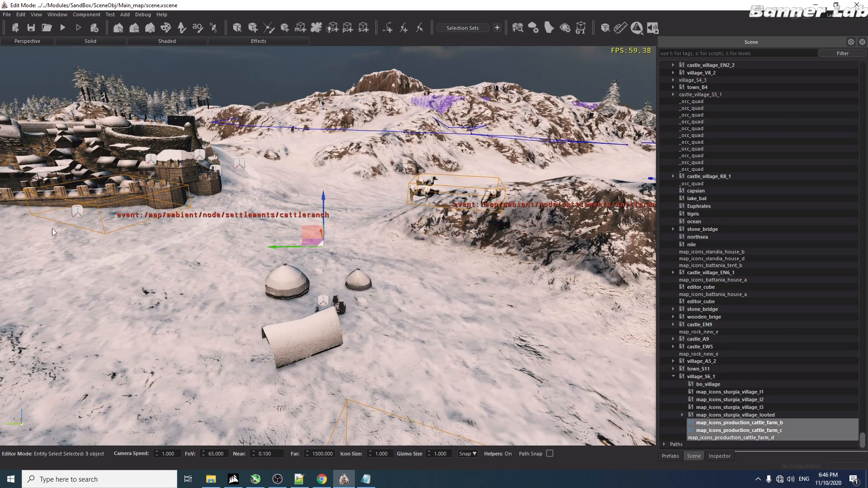
Step: Examine the raised cattle from above and check the village component's type and hearth attributes in settlements.xml
key("f")
key("d")
key("a")
key("d")
middle_click_drag(430, 296, 235, 178)
middle_click(247, 213, "ctrl")
key("w")
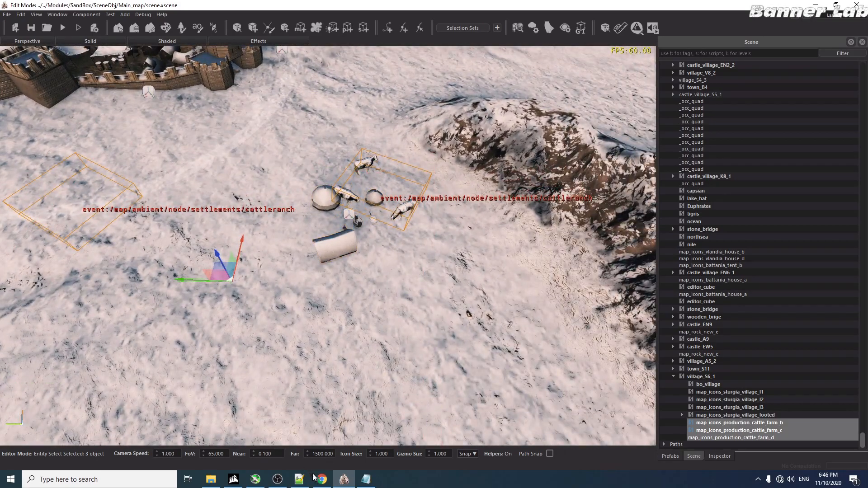
left_click(299, 479)
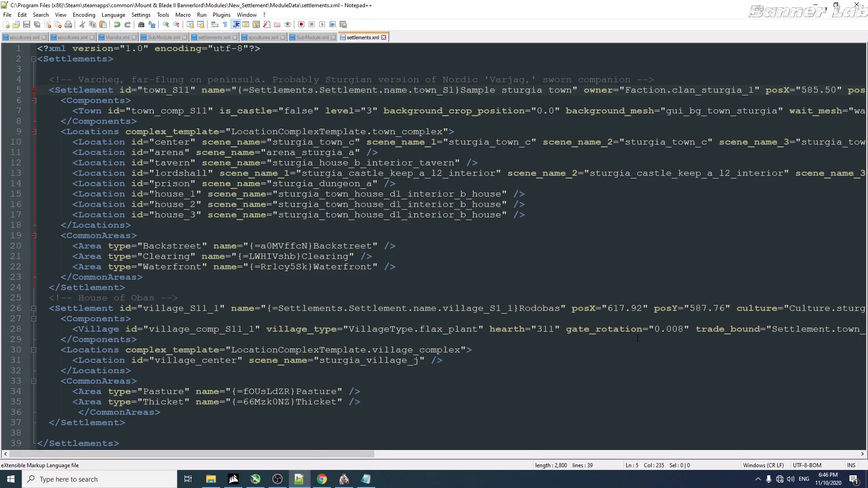
left_click_drag(490, 329, 568, 329)
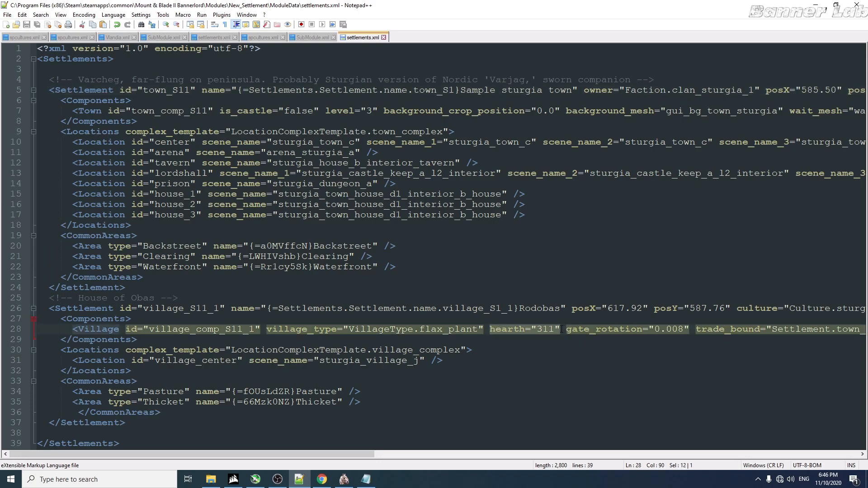
left_click(350, 483)
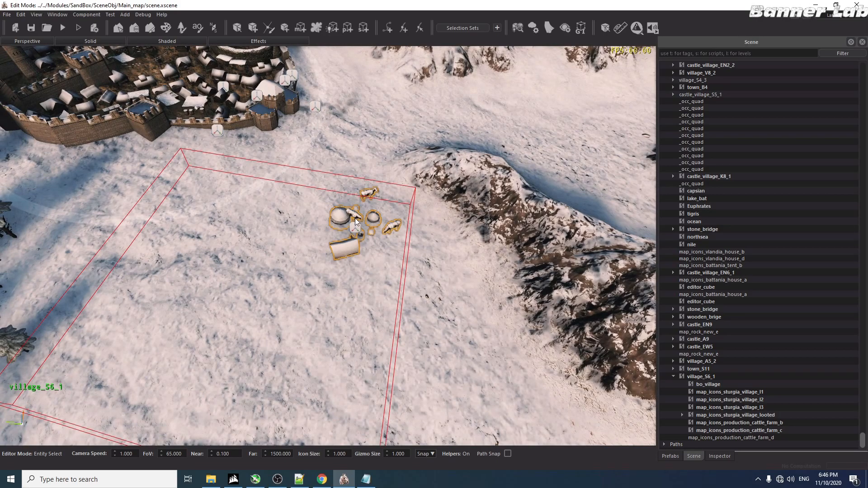
Step: Return to the map editor, select the ground decal under the original village, and expand decal_sturgia's child entities for inspection
key("w")
right_click_drag(398, 264, 337, 307)
left_click(340, 308)
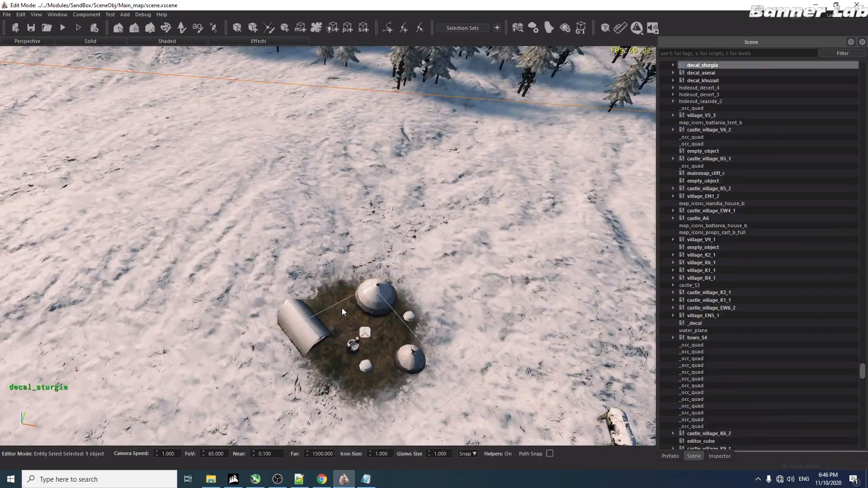
left_click(673, 65)
right_click(704, 105)
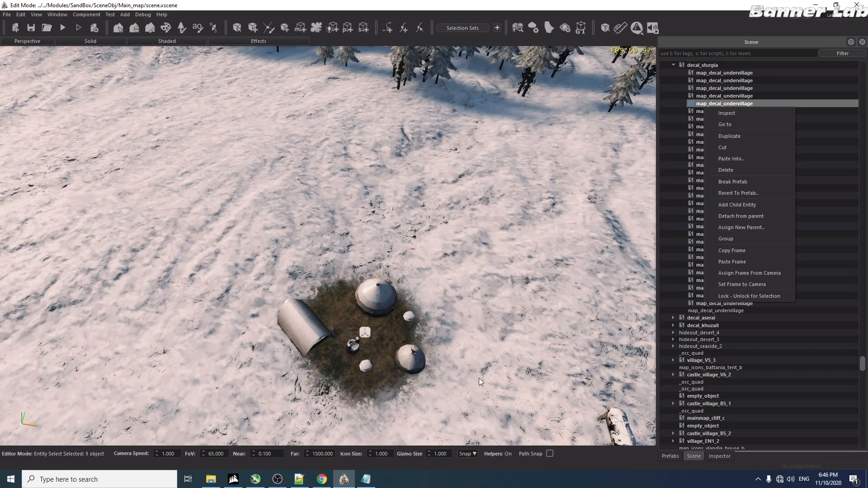
left_click(395, 344)
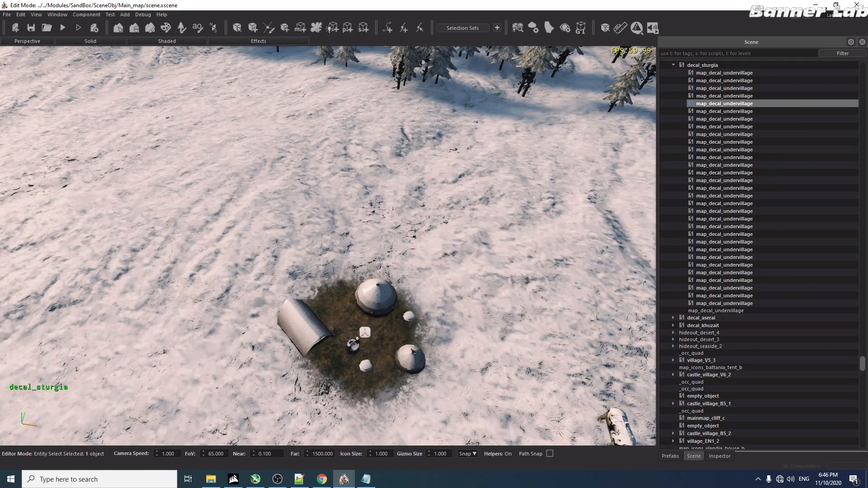
Step: Filter the prefab library by map_deca and place a map_decal_undervillage decal on the snow beside the new village
left_click(384, 341)
key("g")
key("s")
key("s")
middle_click_drag(386, 390, 322, 293)
key("s")
key("w")
left_click(322, 307)
key("w")
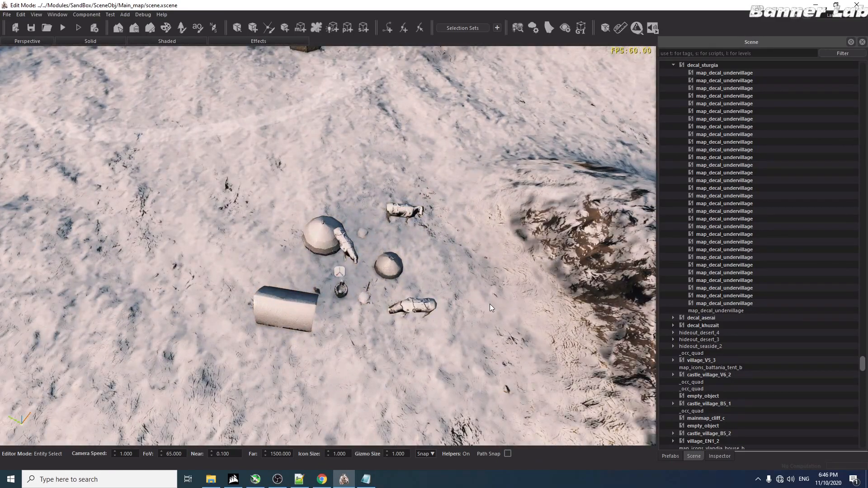
left_click(671, 456)
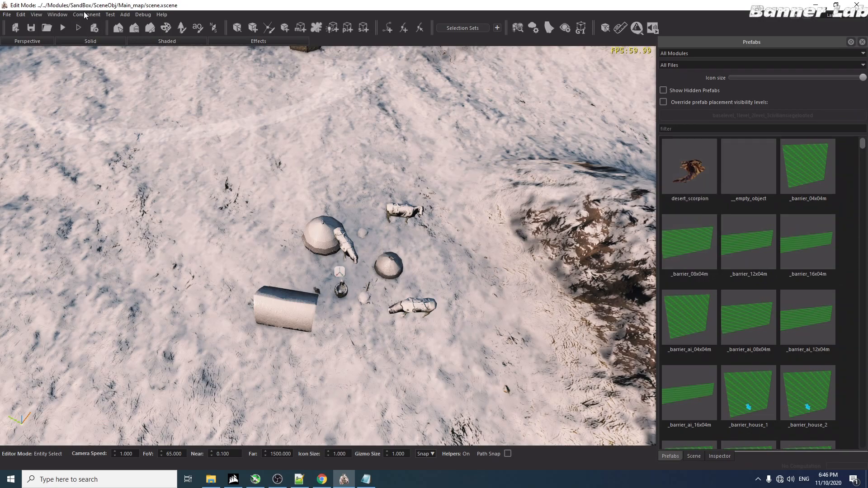
left_click(53, 17)
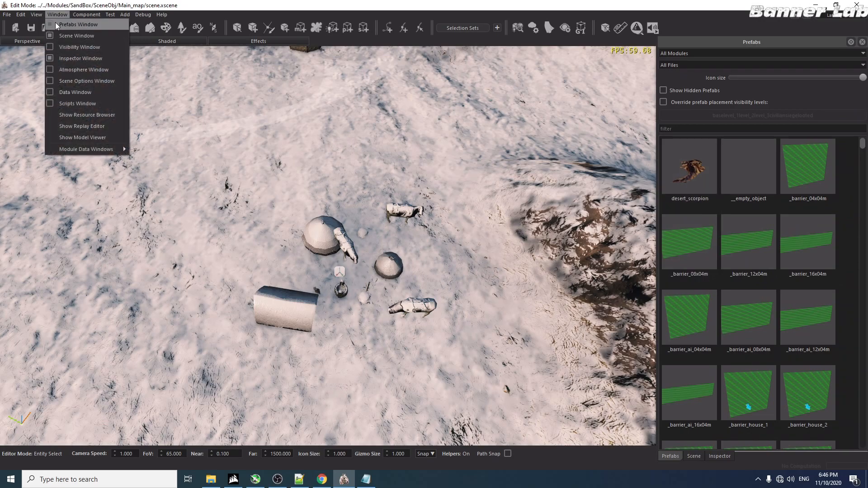
left_click(729, 129)
type("ma")
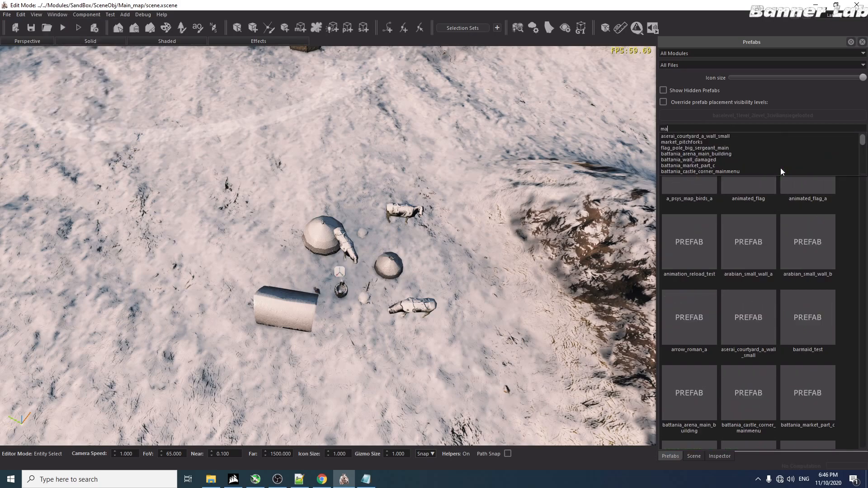
type("p_decal")
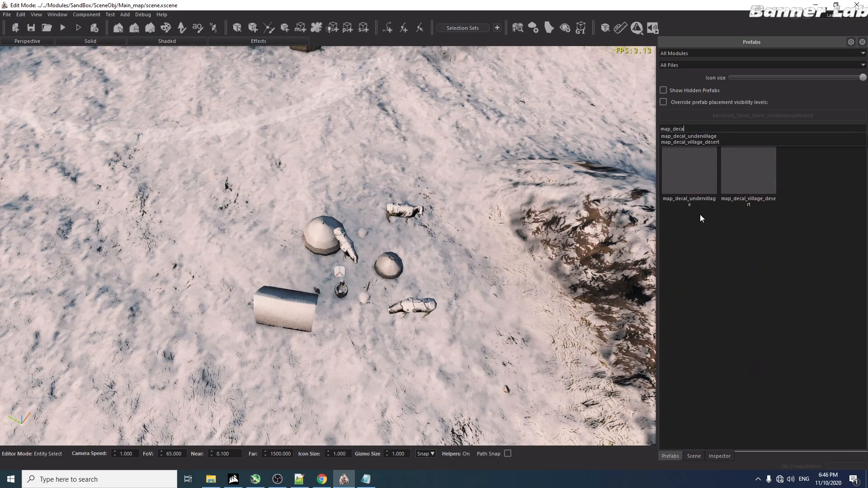
left_click(697, 189)
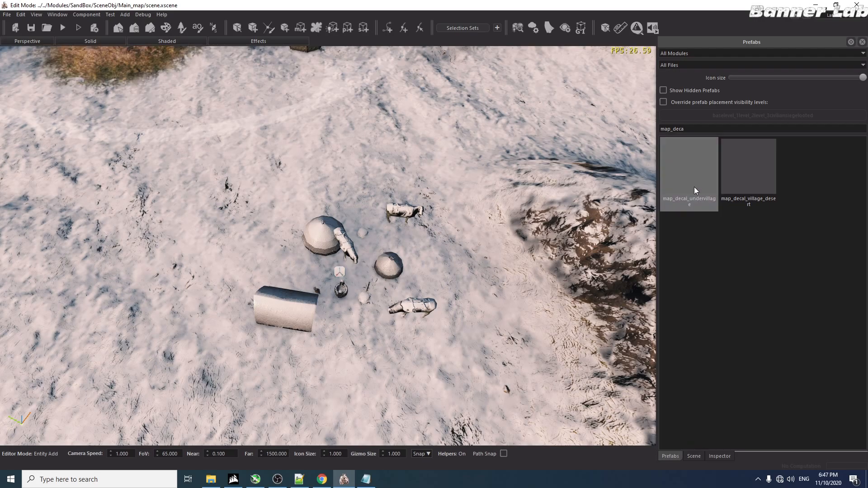
left_click(198, 166)
left_click(747, 173)
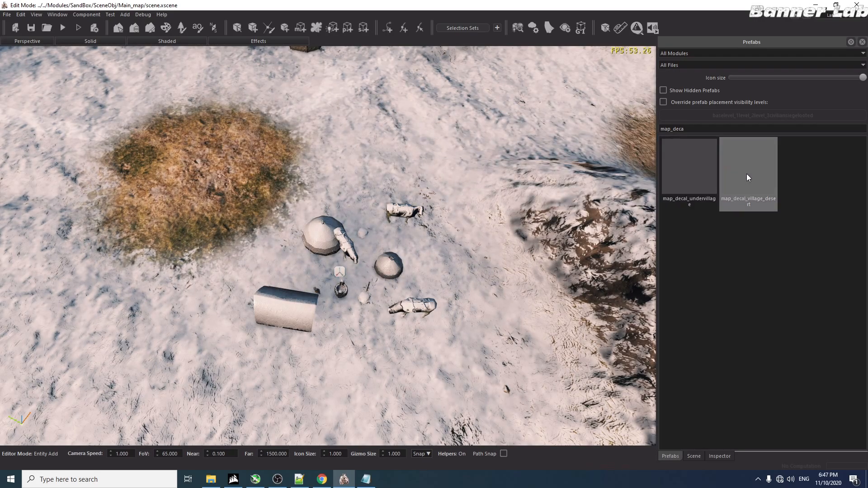
left_click(463, 147)
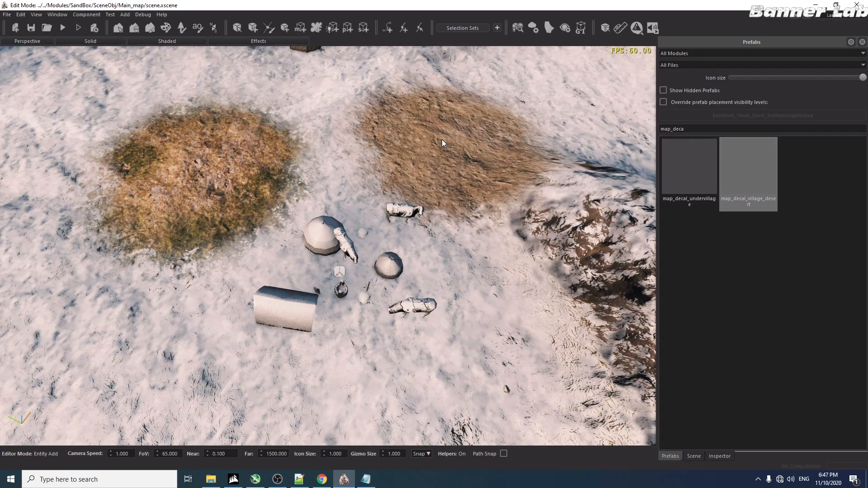
left_click(427, 142)
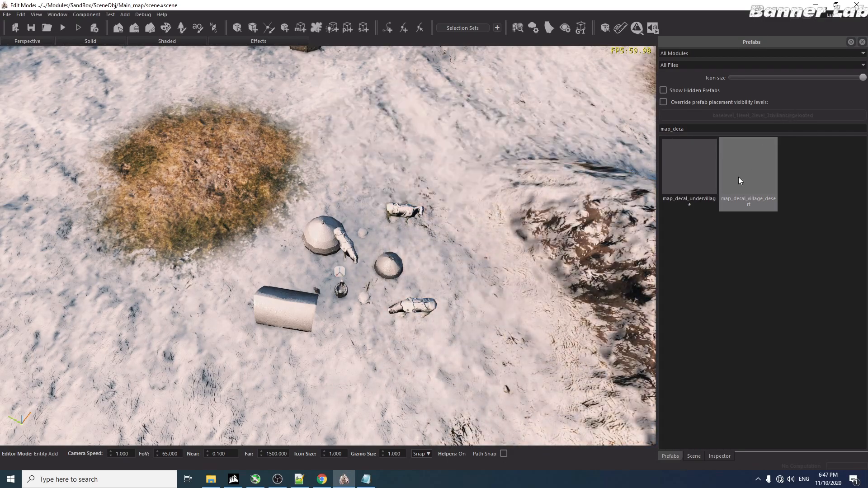
left_click(696, 189)
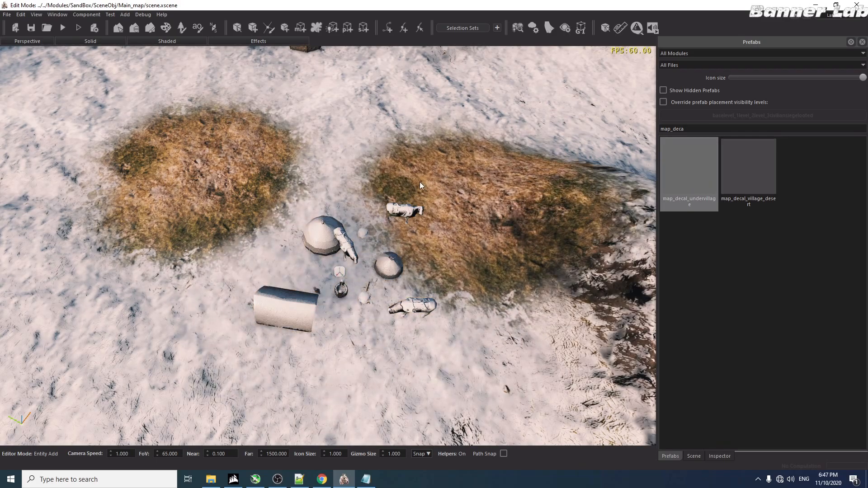
Step: Select the placed map_decal_undervillage decal and move it beneath the new village's huts
left_click(235, 26)
left_click(230, 165)
left_click_drag(197, 157, 347, 251)
left_click(93, 99)
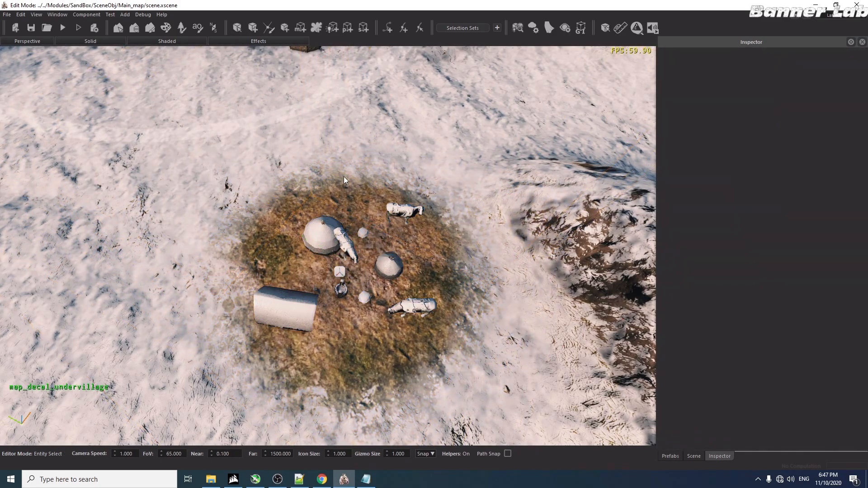
Step: Copy the village copy's position into village_S11_1 in settlements.xml, with posX 580.69 and posY 585.84
scroll(344, 177, "down", 5)
middle_click_drag(344, 176, 419, 217)
scroll(357, 247, "up", 4)
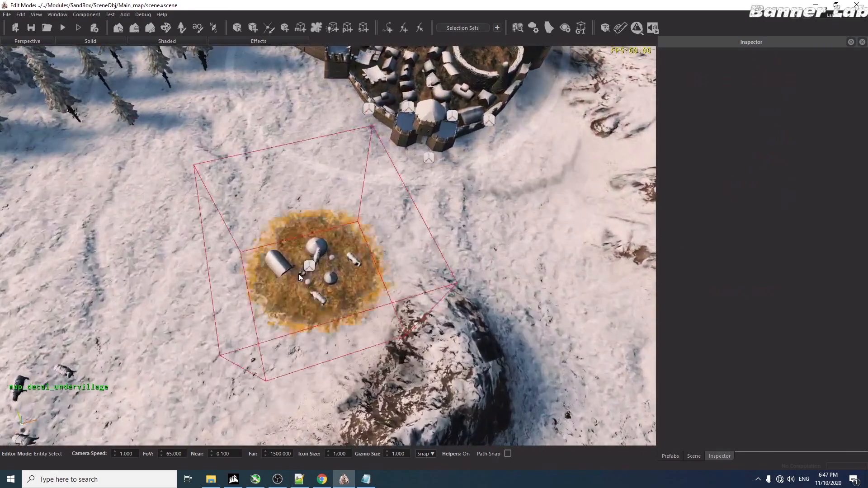
left_click(298, 273)
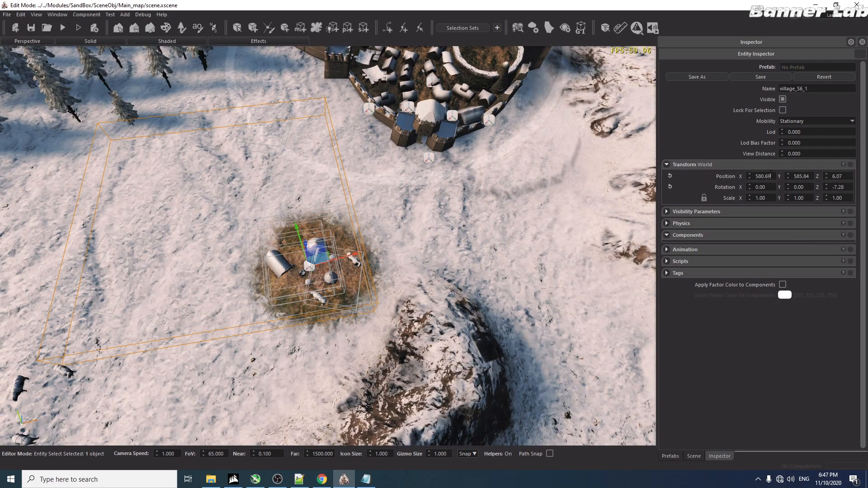
left_click(300, 480)
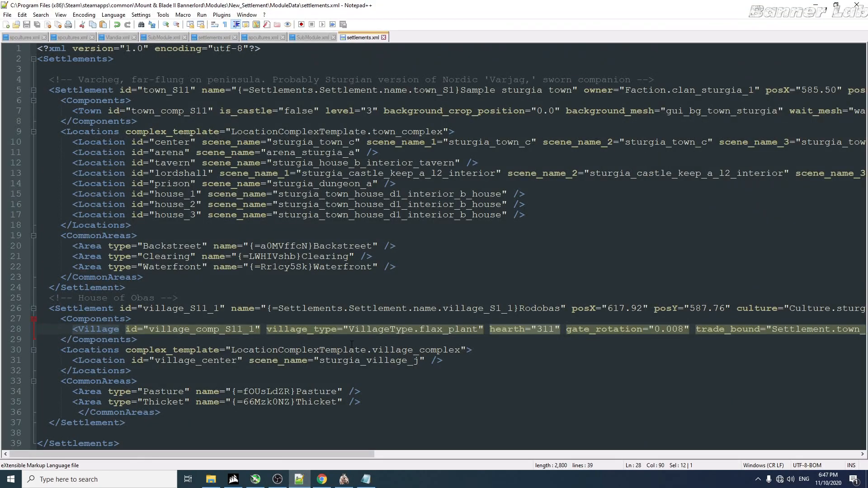
left_click_drag(611, 306, 638, 307)
type("580.69")
right_click(322, 479)
left_click(344, 480)
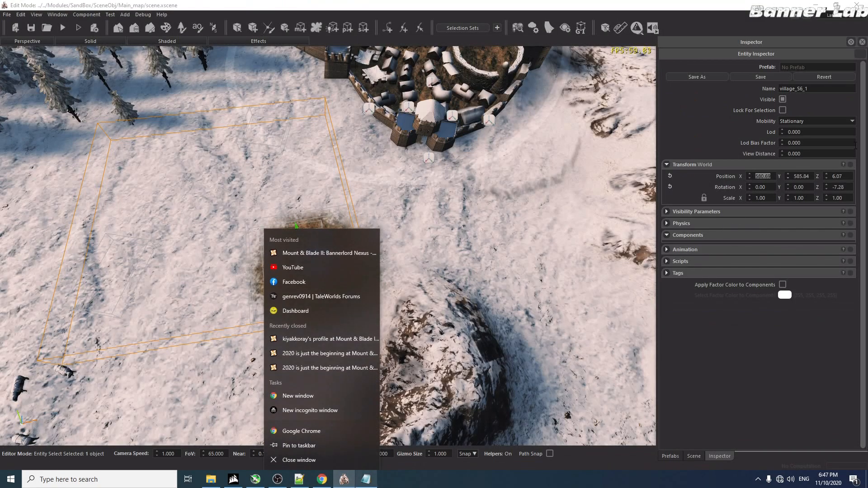
key("Tab")
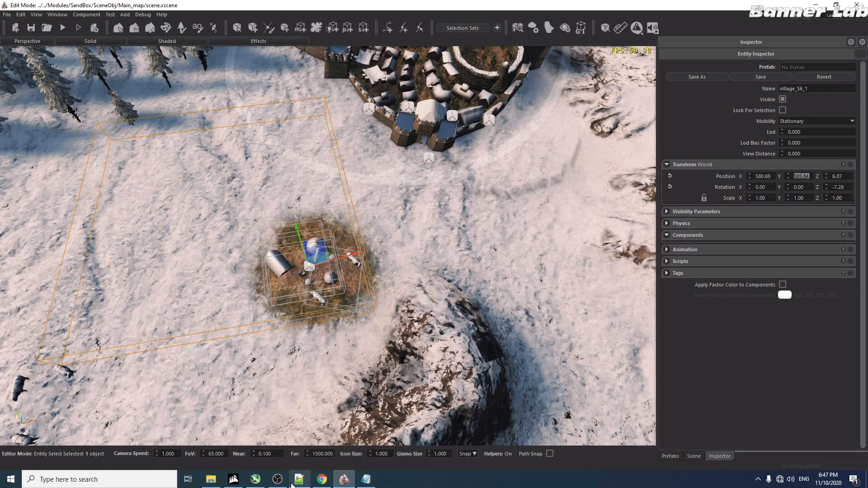
left_click(299, 480)
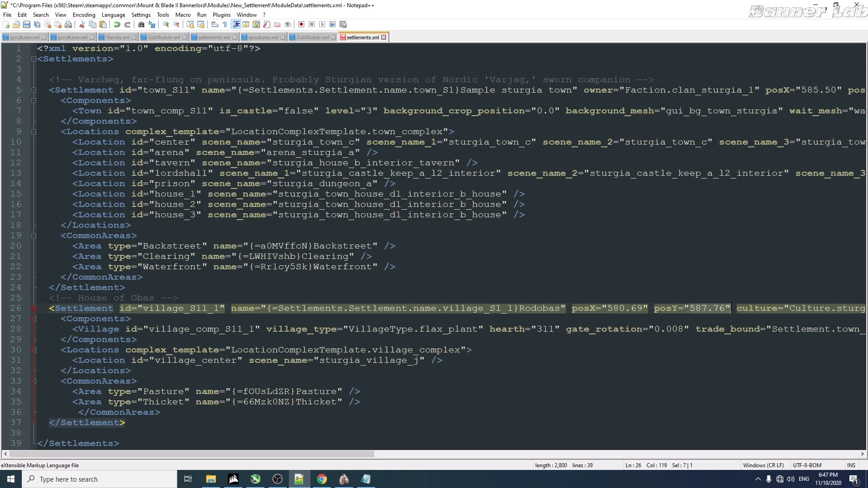
Step: Look over the town and new village on the map, and check the Navigation mesh item in the notes
left_click(344, 480)
key("s")
middle_click_drag(134, 237, 172, 221)
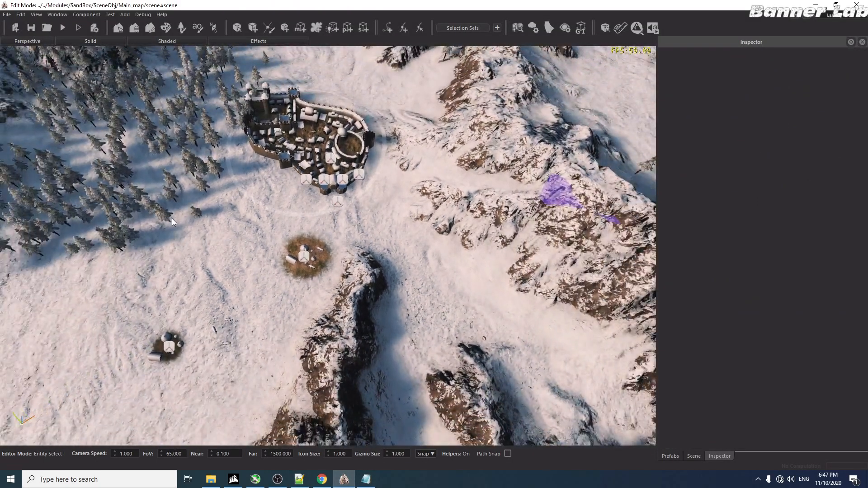
left_click(366, 479)
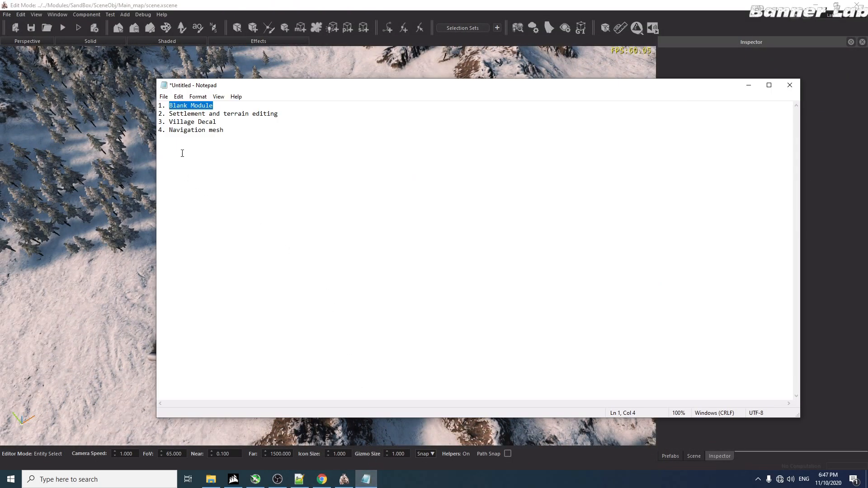
left_click_drag(224, 131, 204, 136)
key("alt+Tab")
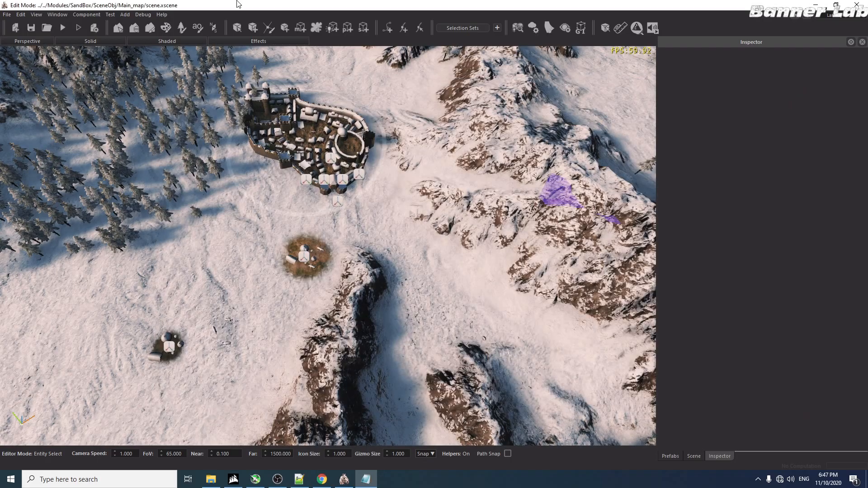
Step: Switch to navigation mesh editing and examine the mesh around the new town and village from above
left_click(211, 28)
right_click_drag(312, 208, 342, 201)
key("w")
key("w")
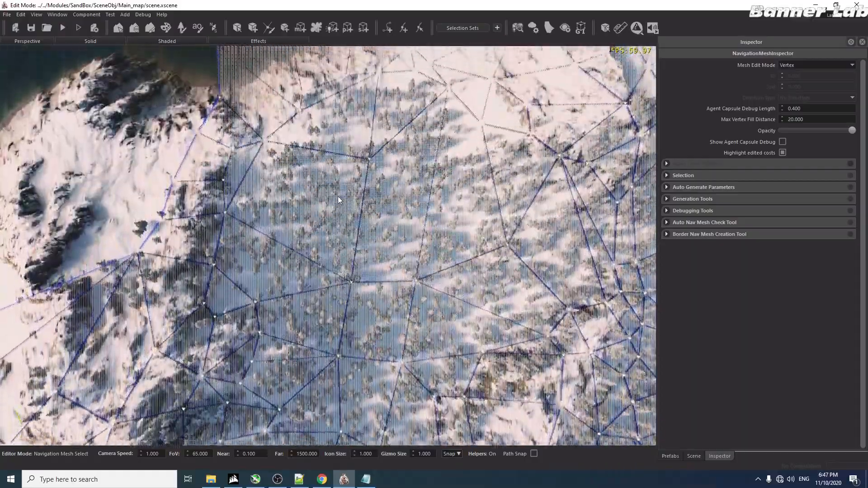
key("s")
key("s")
right_click_drag(338, 196, 337, 413)
key("w")
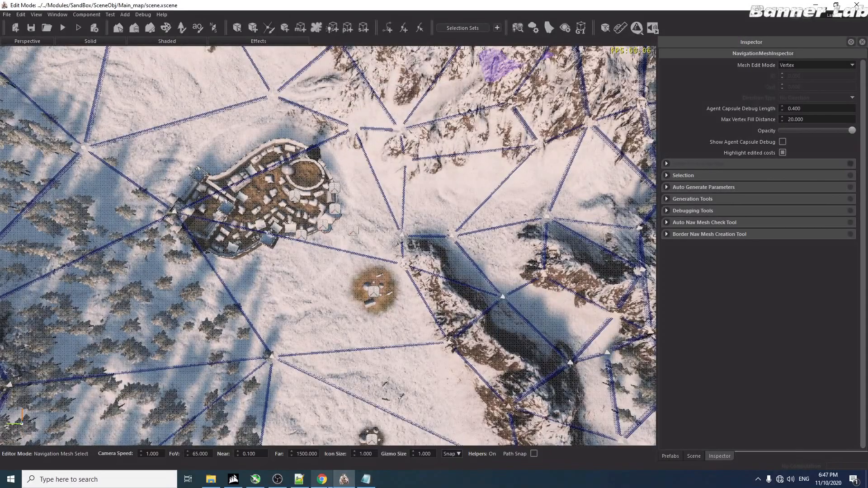
Step: Switch to Chrome and read the TaleWorlds forum thread on accessible terrain for the navmesh terrain type numbers
left_click(322, 479)
scroll(349, 297, "up", 15)
scroll(348, 297, "up", 7)
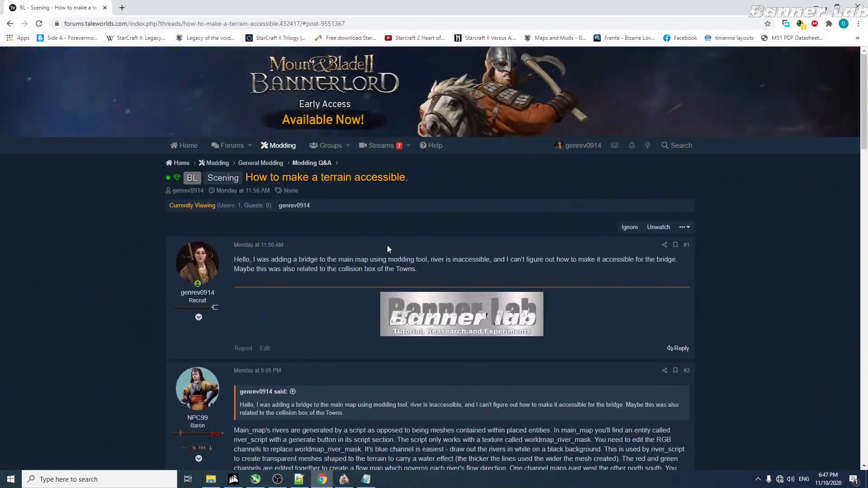
scroll(326, 190, "down", 20)
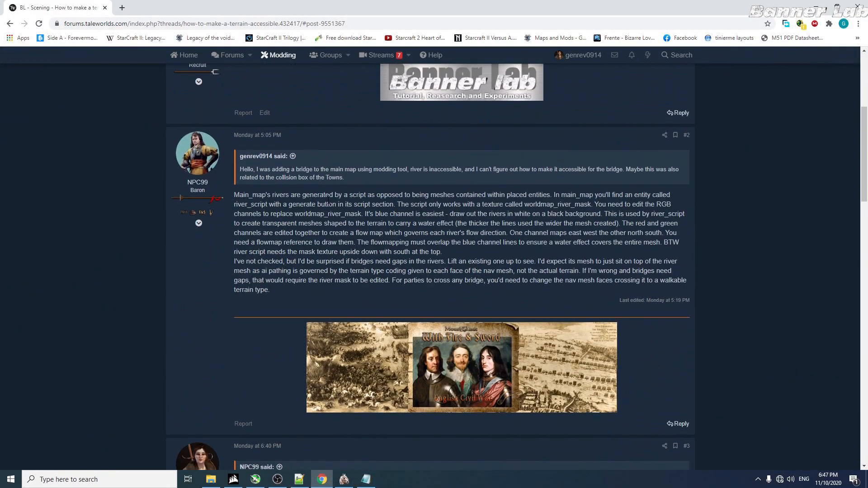
scroll(327, 203, "down", 1)
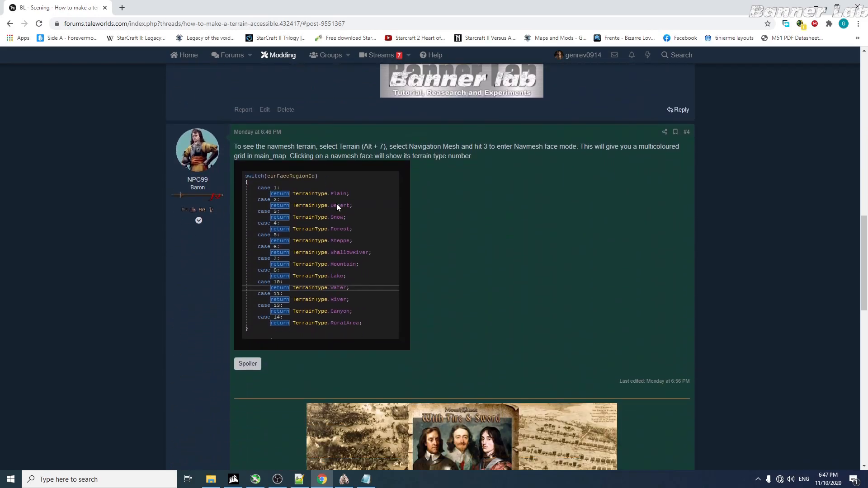
Step: Review the forum replies on changing navmesh faces and the full list of terrain type cases
scroll(343, 192, "up", 11)
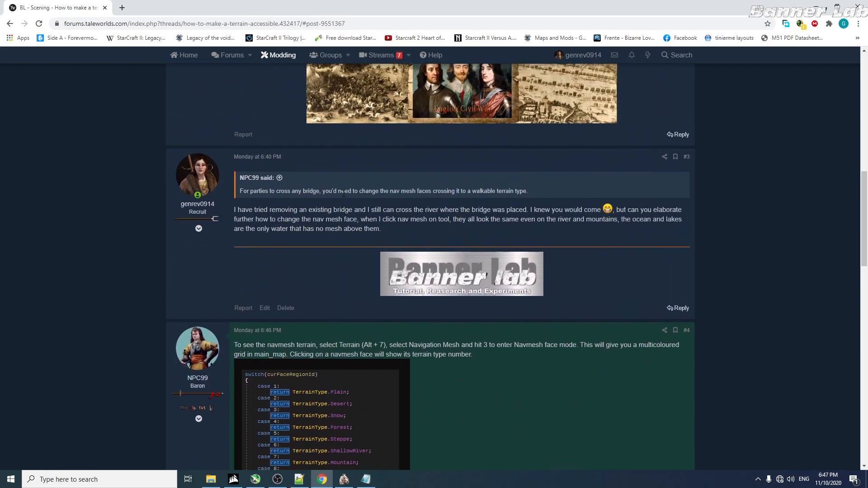
scroll(524, 298, "down", 7)
scroll(521, 302, "down", 5)
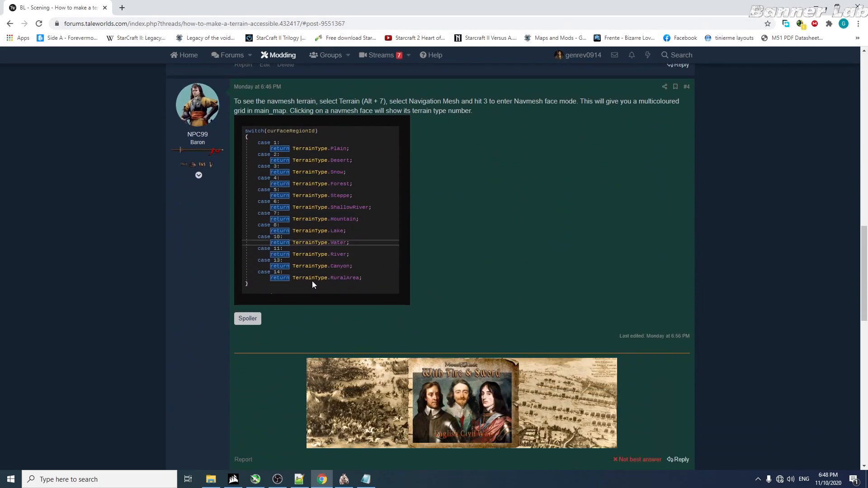
Step: Switch back to the scene editor and try the vertex, edge and face modes of the navigation mesh
left_click(348, 482)
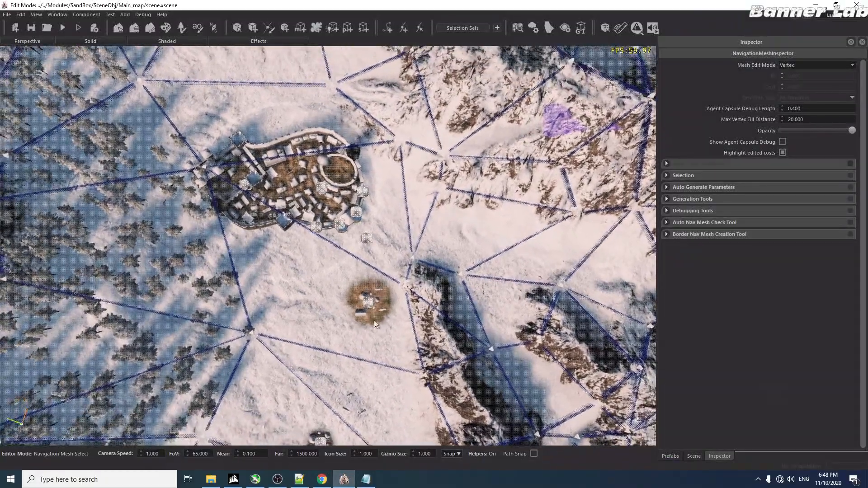
key("3")
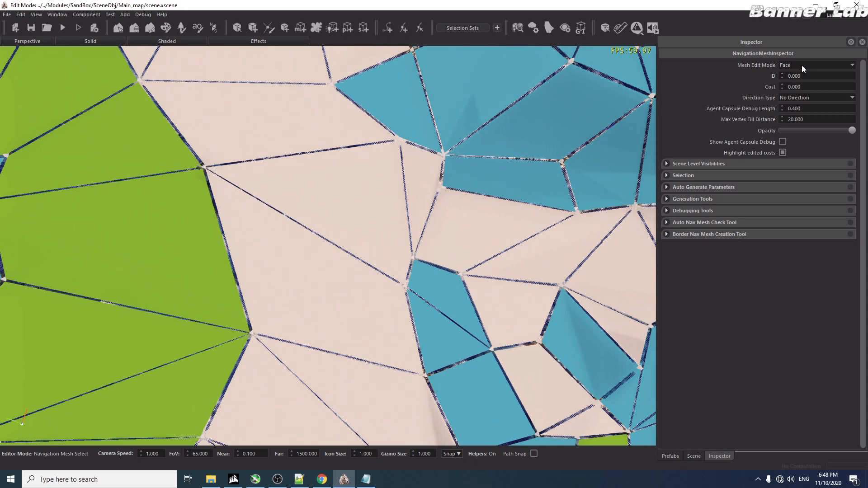
key("2")
key("1")
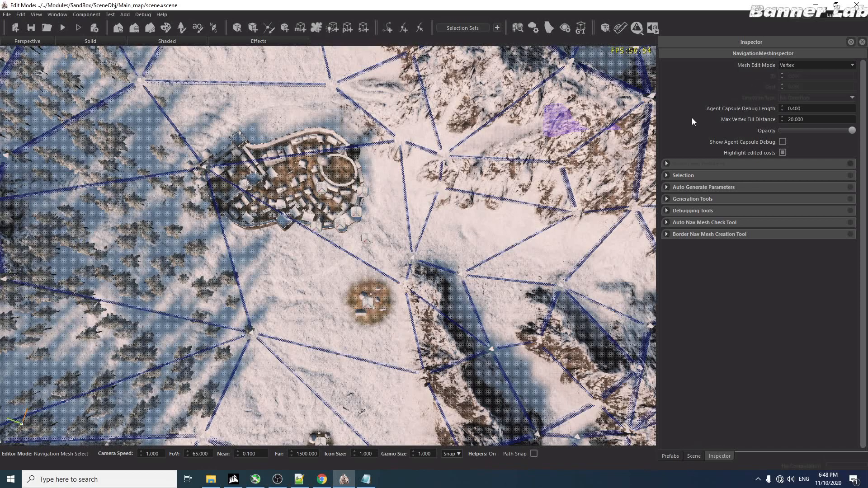
key("a")
left_click(295, 335)
key("2")
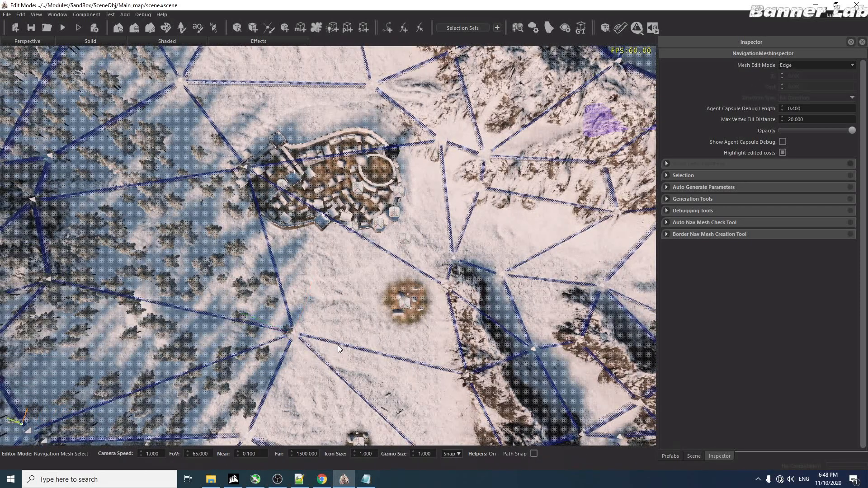
left_click(338, 345)
key("3")
Step: Inspect the terrain type IDs of the pale faces around the town and the green forest faces beside it
left_click(339, 296)
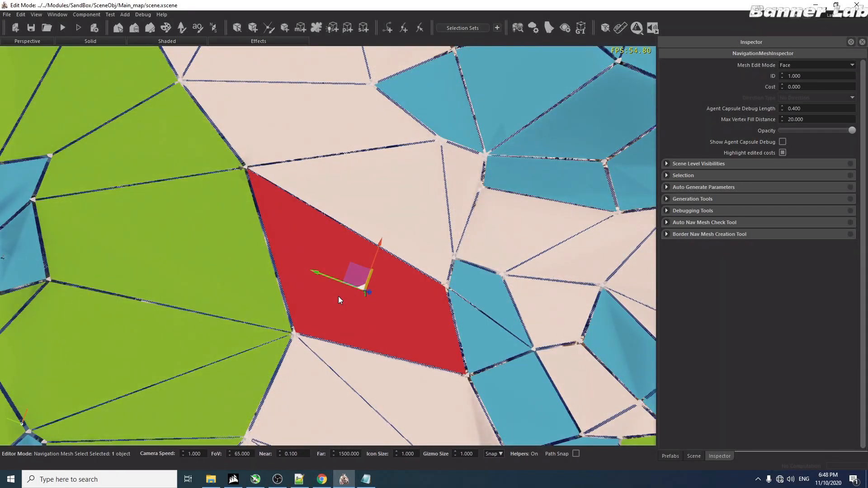
left_click(380, 202)
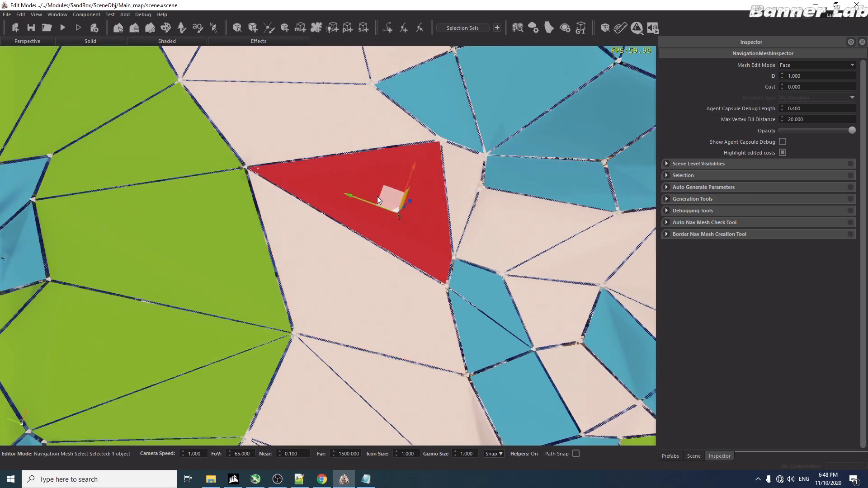
left_click(313, 130)
left_click(176, 164)
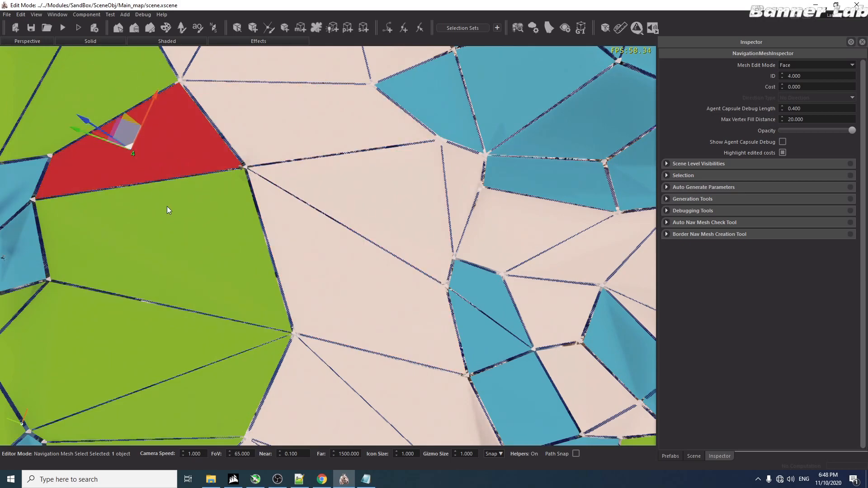
left_click(215, 241)
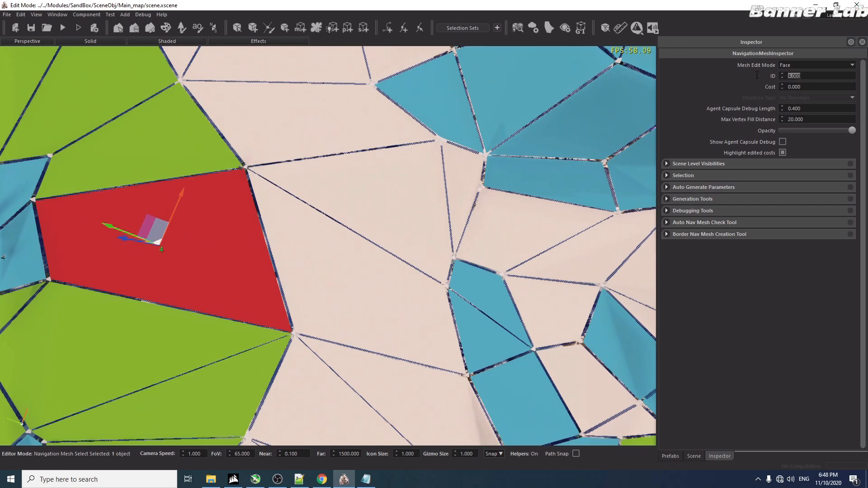
Step: Switch to Chrome and look up the selected face's ID in the forum's terrain type list
left_click(322, 479)
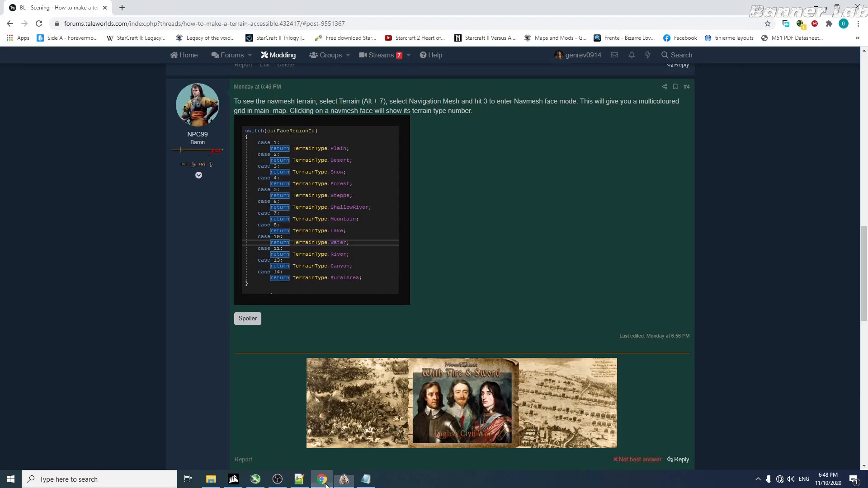
scroll(308, 218, "up", 3)
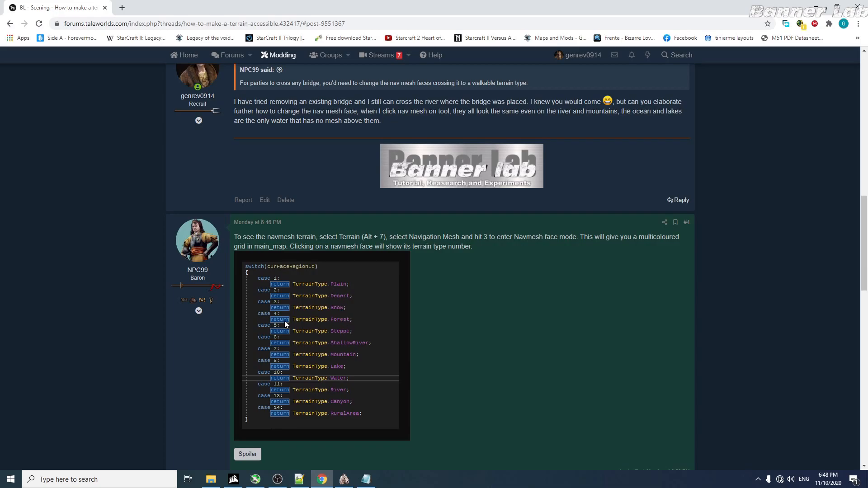
scroll(337, 388, "down", 1)
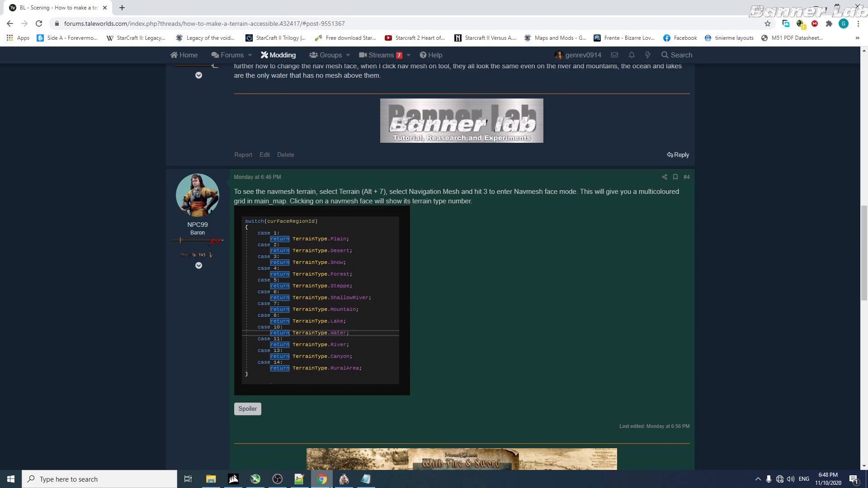
Step: Switch back to the scene editor and check the terrain type ID of a face in the small purple region
left_click(345, 479)
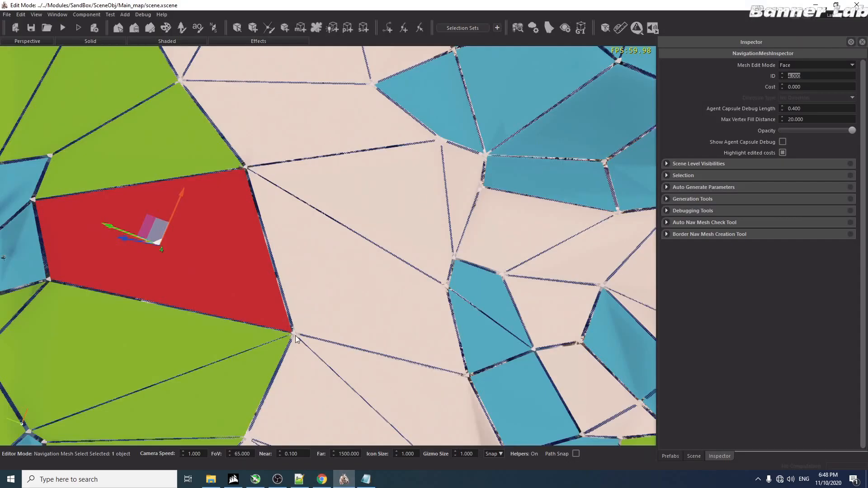
right_click_drag(315, 334, 285, 334)
left_click(324, 311)
key("s")
right_click_drag(324, 311, 242, 327)
key("d")
key("a")
left_click(240, 340)
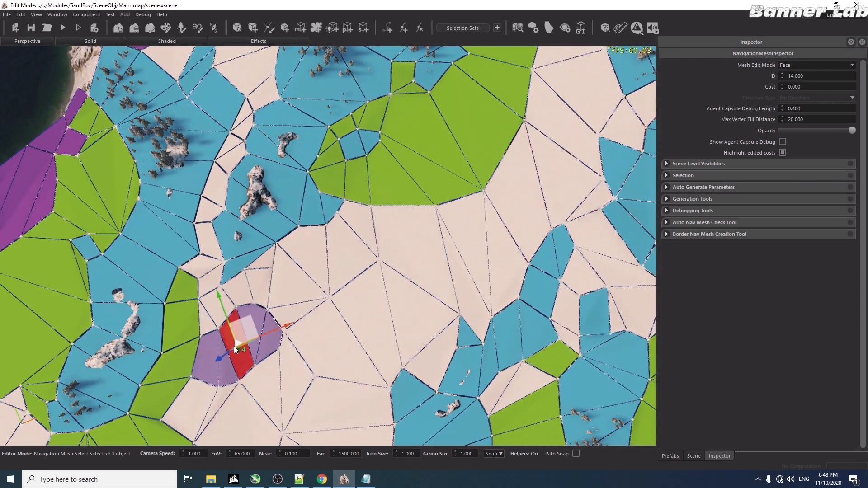
Step: Delete the navmesh edge that runs east-west across the new town
right_click_drag(239, 355, 245, 344)
key("w")
right_click_drag(497, 268, 286, 217)
key("1")
right_click_drag(325, 255, 360, 222)
key("w")
key("s")
key("w")
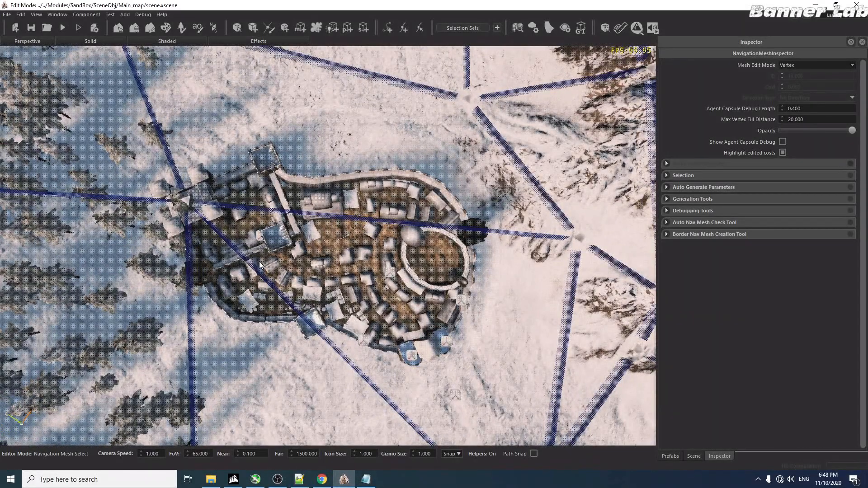
key("2")
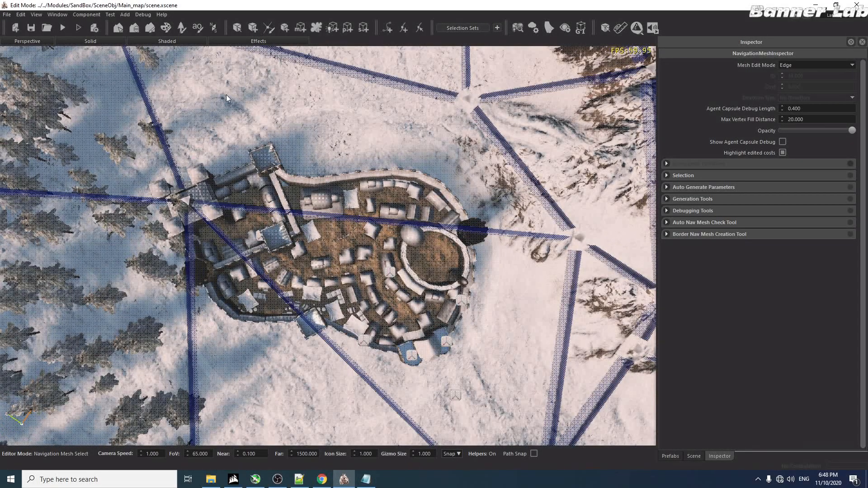
left_click(316, 211)
key("Delete")
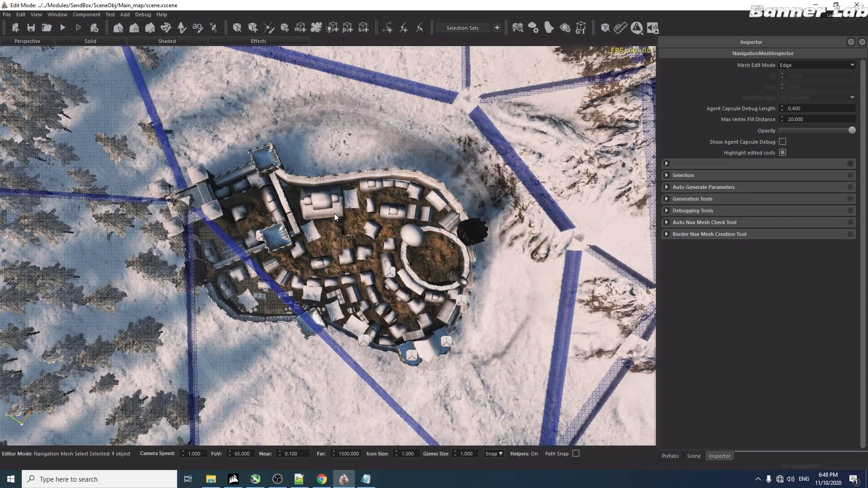
Step: Move the navmesh vertex at the town's western corner out into the forest, clear of the town walls
left_click(152, 200)
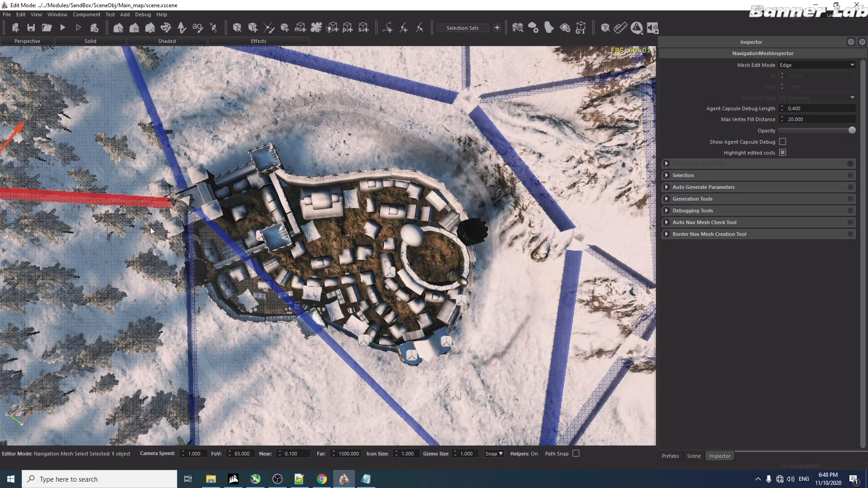
key("a")
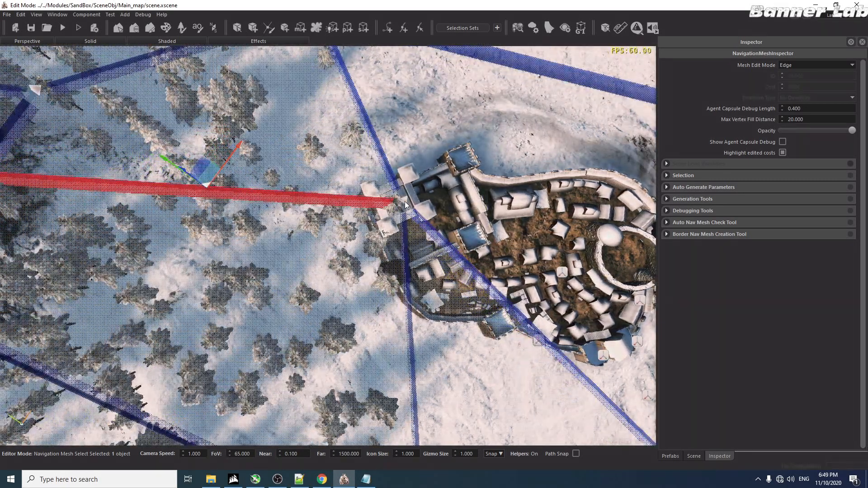
left_click(406, 203)
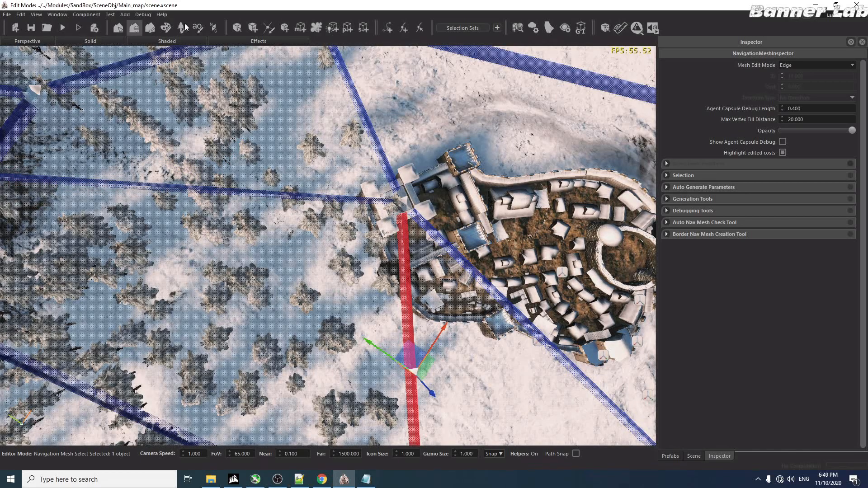
key("1")
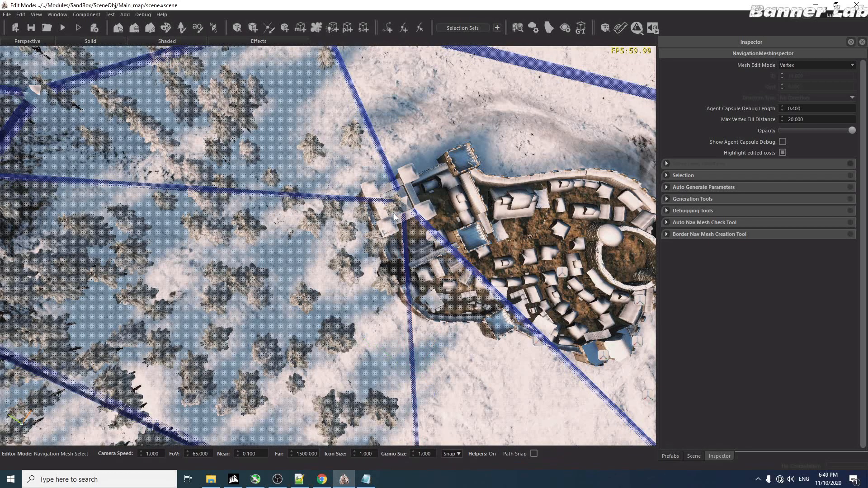
left_click_drag(400, 208, 280, 270)
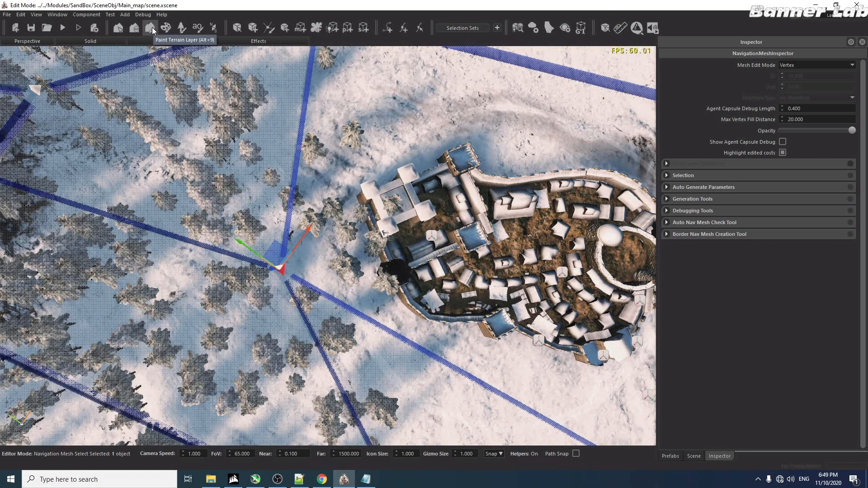
Step: Erase the flora_forest terrain layer around the town's western walls with a brush radius of 2
left_click(166, 27)
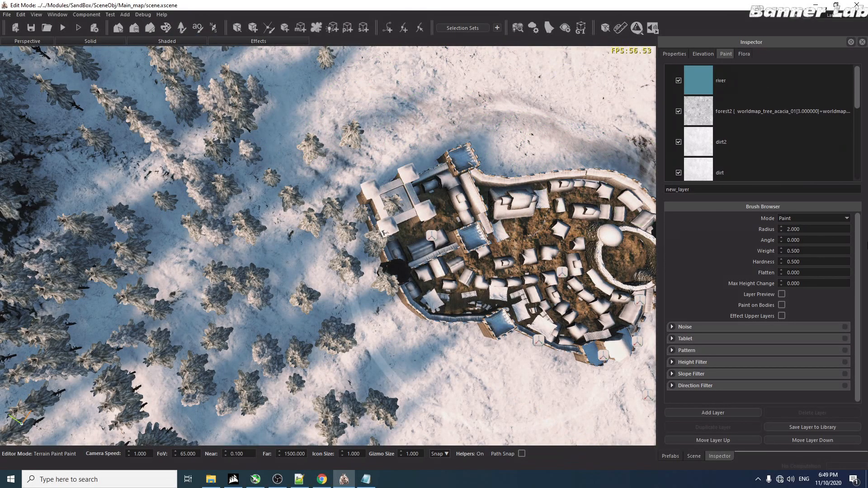
left_click(818, 220)
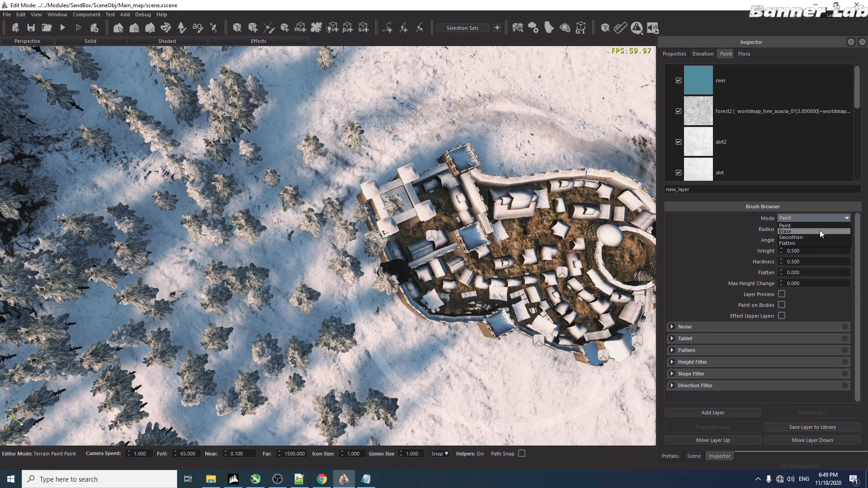
left_click(820, 231)
left_click(731, 113)
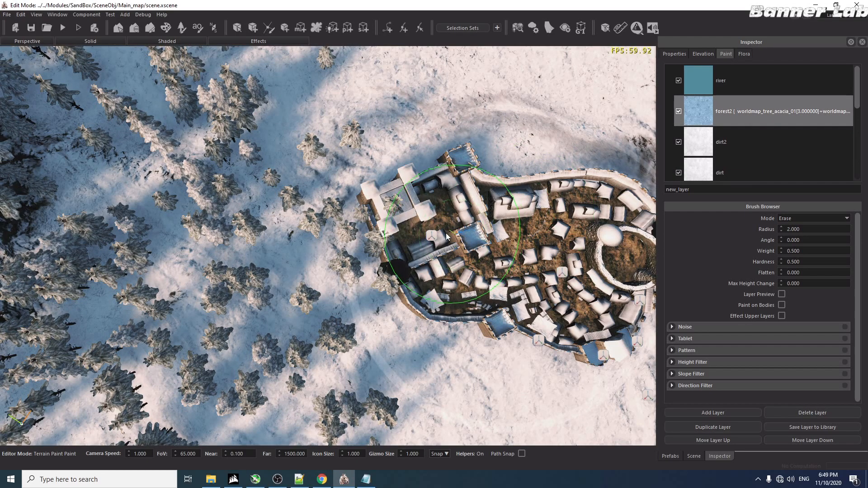
scroll(722, 123, "down", 5)
left_click(731, 119)
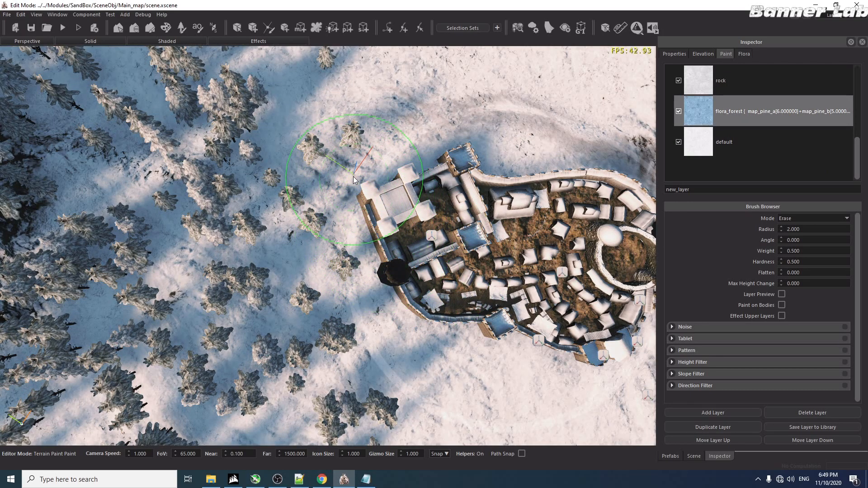
left_click_drag(373, 238, 353, 198)
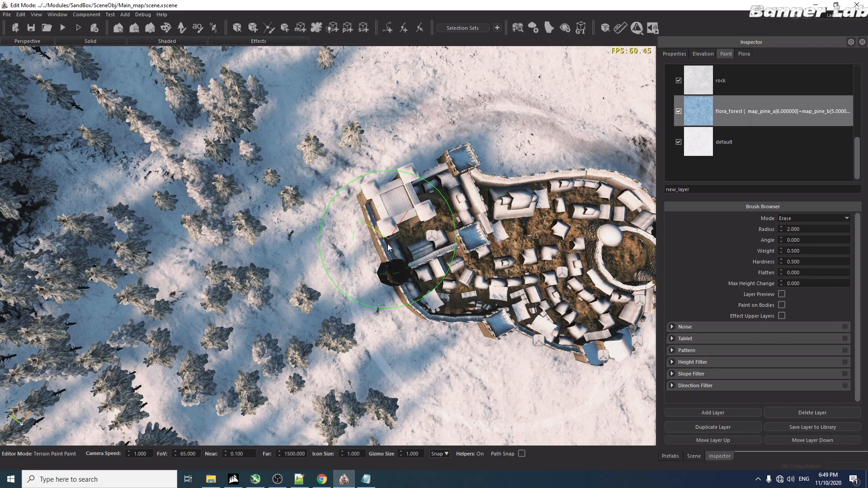
Step: Enlarge the erase brush to a radius of 7.28 and thin out the forest west of the town
scroll(341, 221, "down", 5)
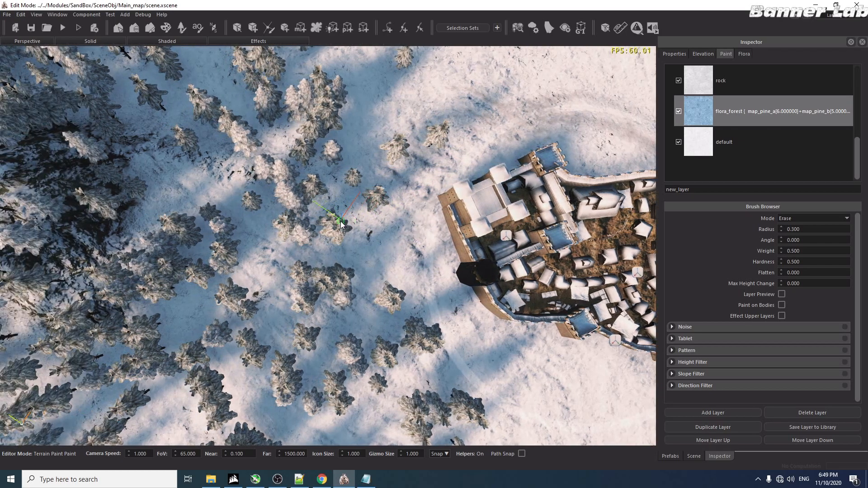
scroll(342, 223, "up", 7, "shift")
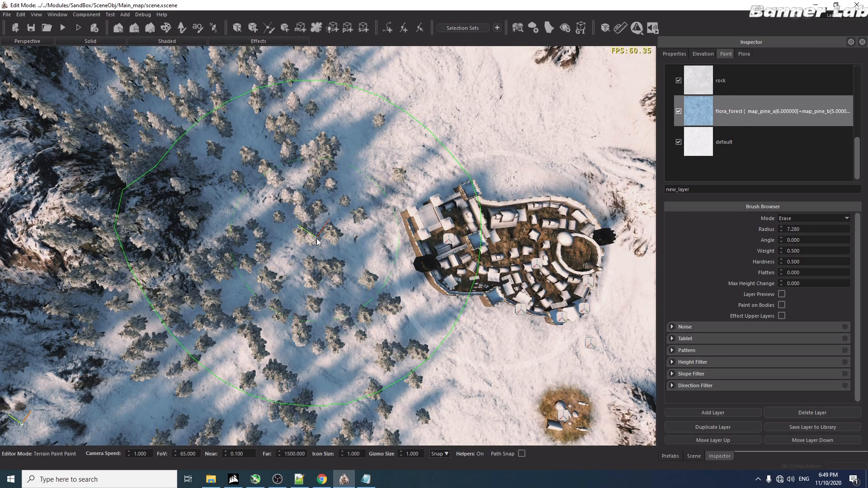
left_click_drag(317, 241, 318, 240)
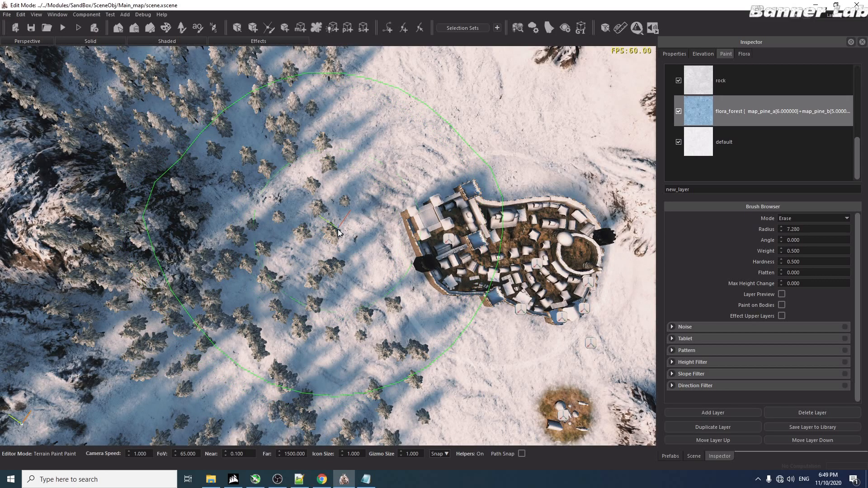
left_click_drag(315, 231, 315, 231)
key("d")
key("d")
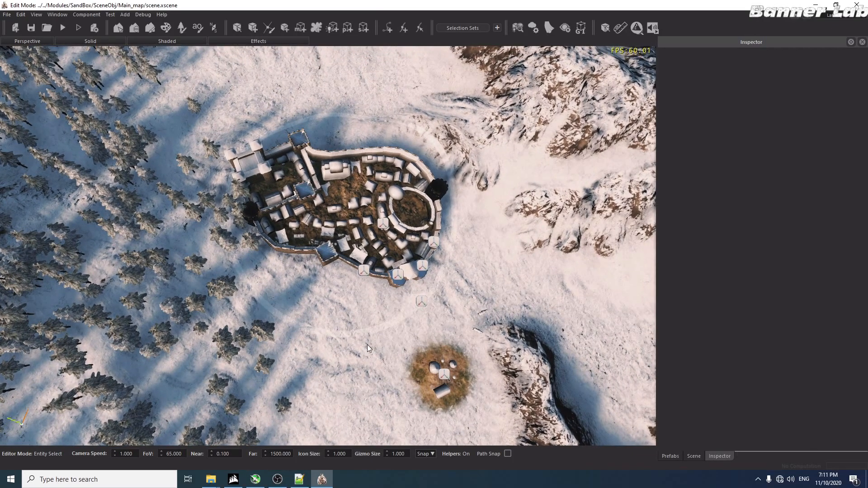
Step: Check the town_S11 position in settlements.xml in Notepad++, and return to the scene editor's map view
right_click_drag(369, 322, 335, 265)
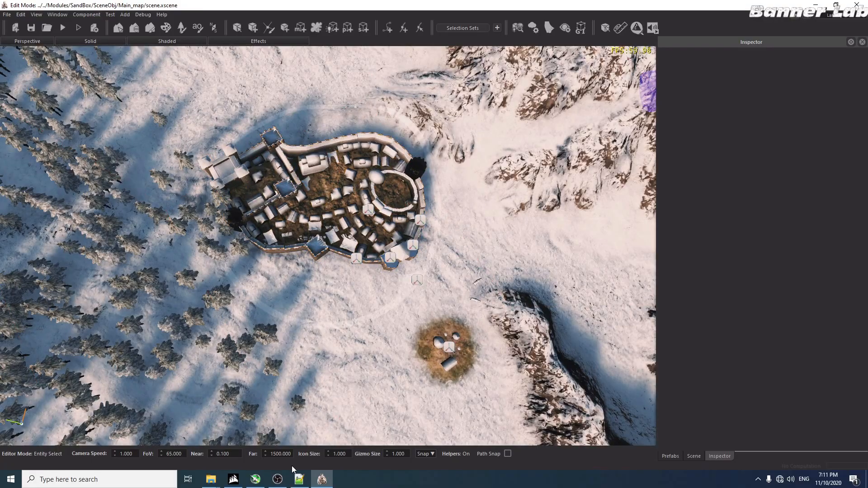
left_click(300, 479)
left_click(636, 90)
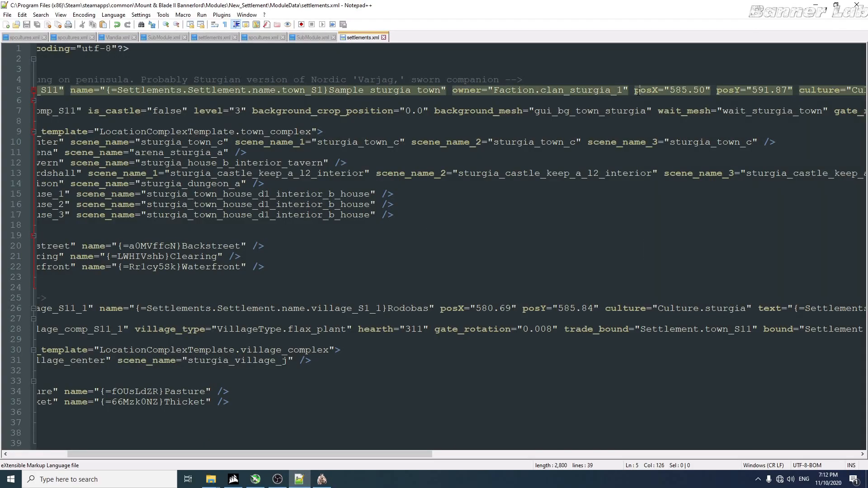
left_click(322, 479)
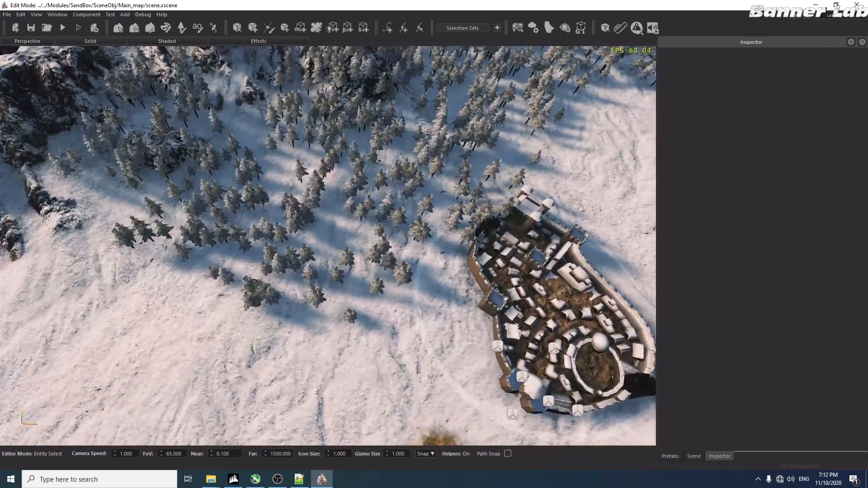
Step: Switch to navigation mesh editing and delete the edge that runs across the middle of the town
middle_click_drag(327, 272, 389, 235)
middle_click_drag(362, 361, 358, 399)
middle_click_drag(473, 357, 384, 323)
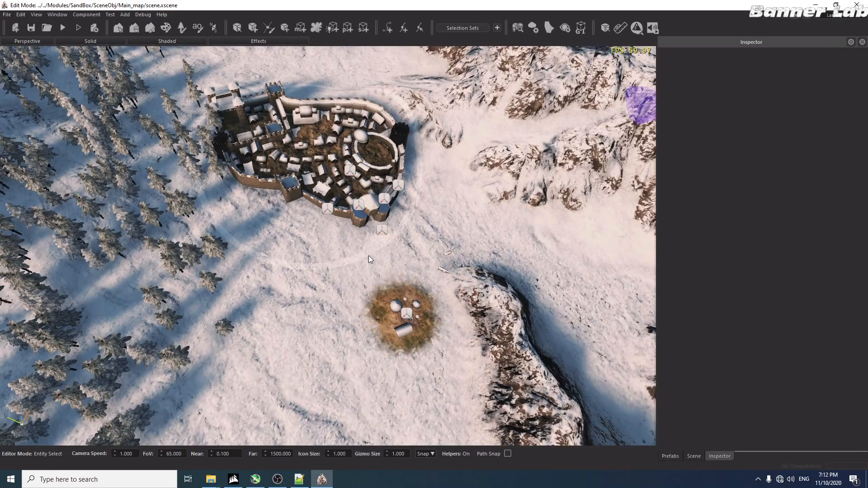
left_click(211, 28)
middle_click_drag(242, 255, 243, 271)
key("w")
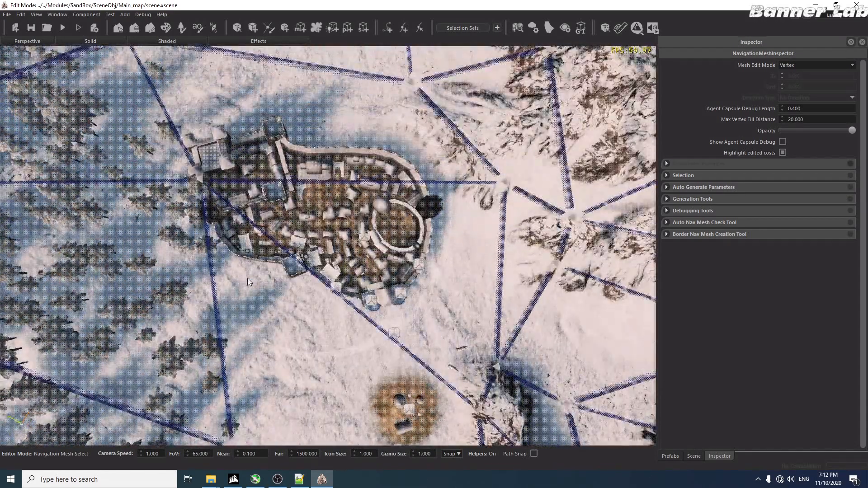
key("2")
left_click(335, 187)
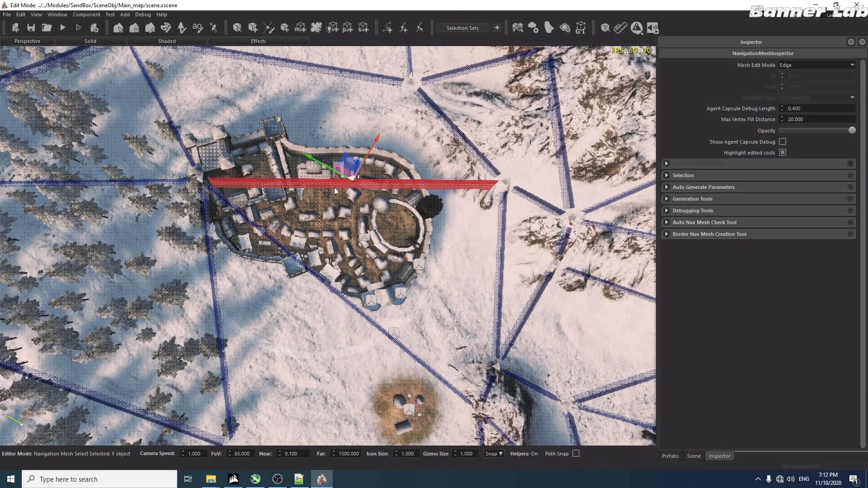
key("Delete")
Step: Reposition the navmesh vertex at the town's western side so it sits against the southwestern wall
key("1")
left_click(198, 179)
left_click_drag(198, 179, 120, 204)
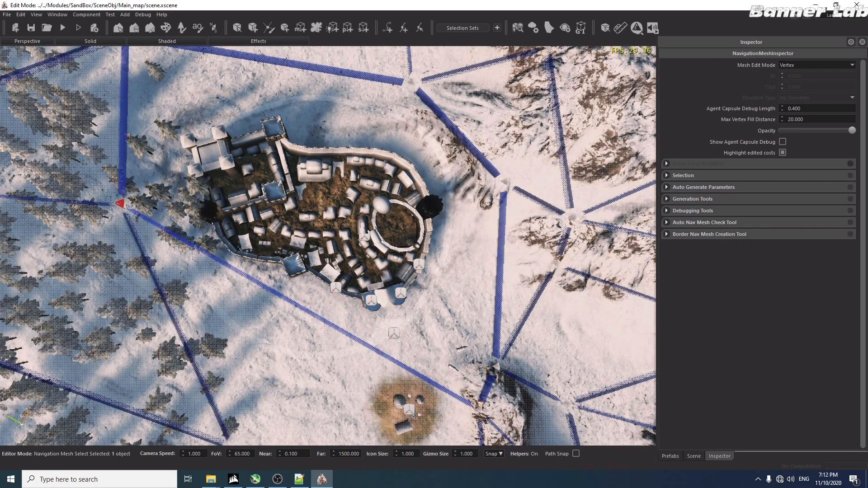
scroll(280, 261, "down", 2)
left_click_drag(171, 212, 246, 237)
Step: Move the navmesh vertex northwest of the town in close to the town's northwestern corner
mouse_move(172, 84)
left_mouse_down()
mouse_move(195, 85)
mouse_move(217, 119)
mouse_move(160, 107)
mouse_move(175, 96)
left_mouse_up()
key("a")
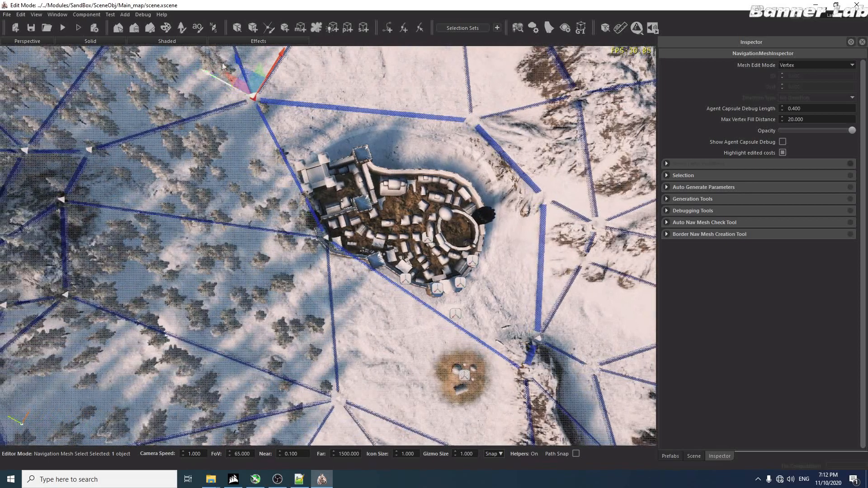
key("3")
right_click_drag(286, 199, 290, 153)
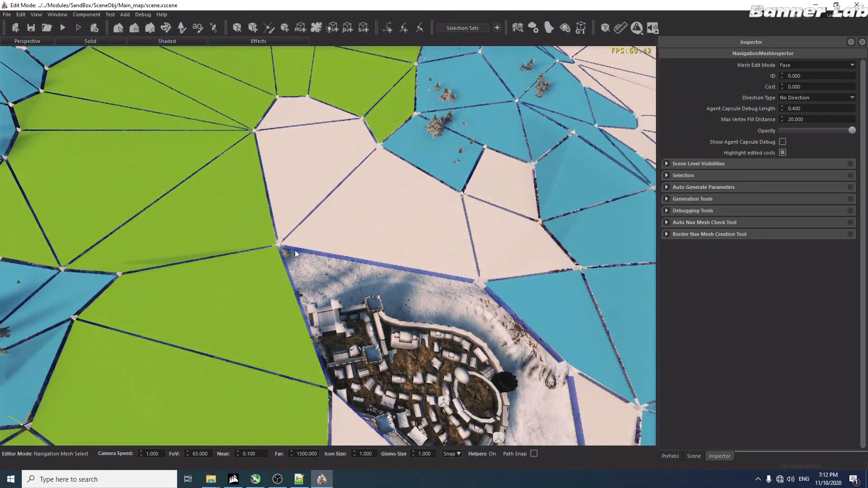
left_click(285, 244)
key("1")
left_click_drag(280, 245, 316, 278)
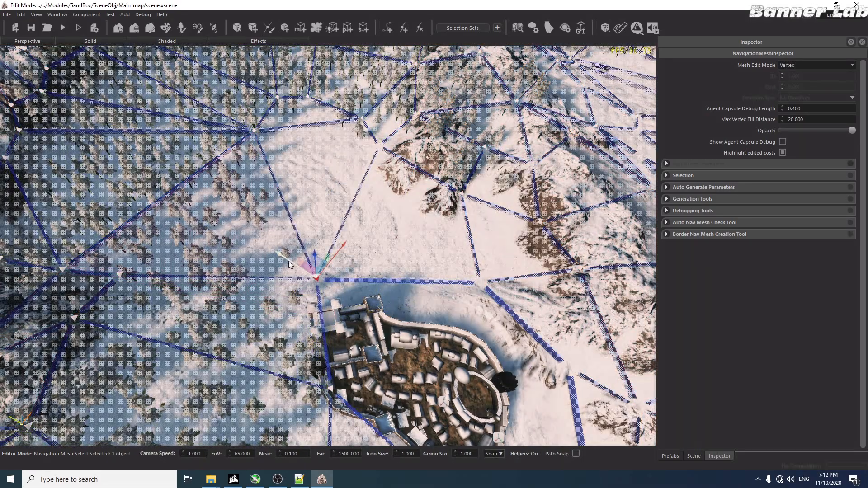
Step: Move the navmesh vertex north of the town closer to the northern wall
middle_click_drag(252, 226, 369, 276, "alt")
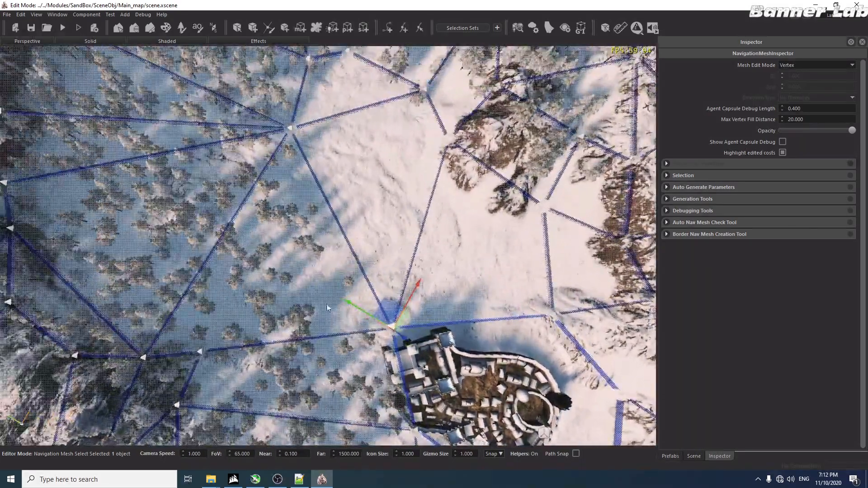
right_click_drag(380, 337, 412, 337)
right_click_drag(406, 250, 382, 251)
key("3")
scroll(406, 250, "down", 5)
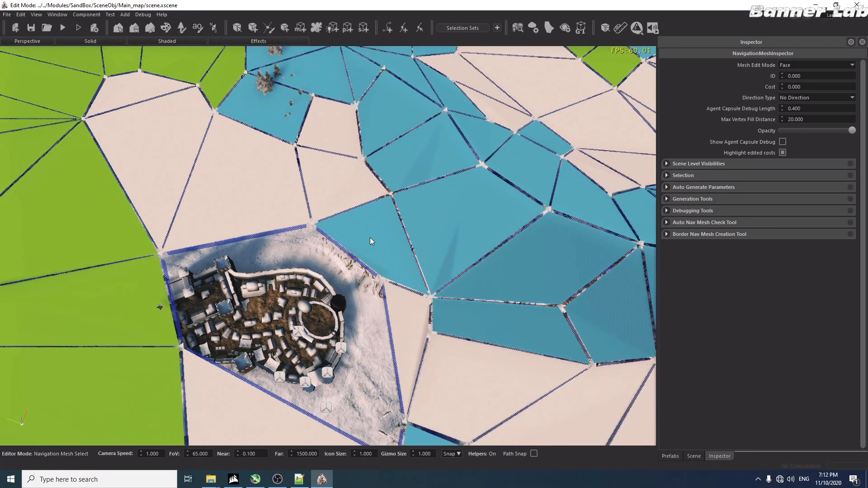
key("1")
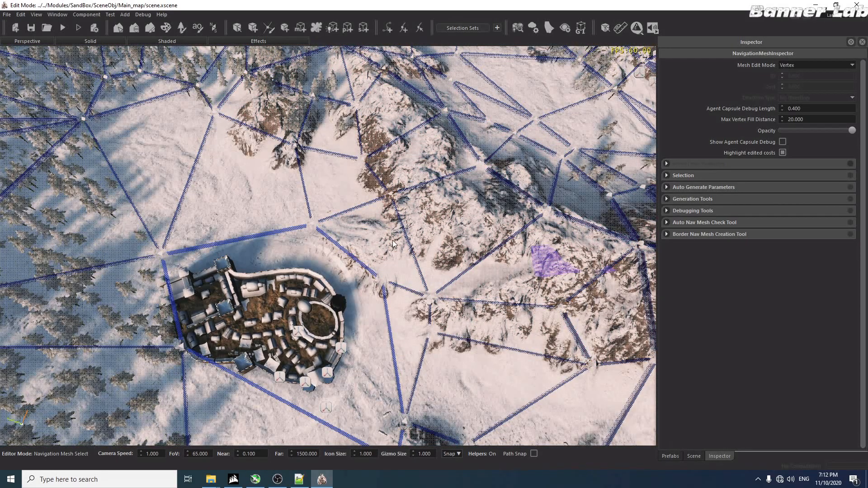
right_click_drag(365, 237, 360, 229)
left_click(321, 201)
left_click_drag(318, 196, 321, 215)
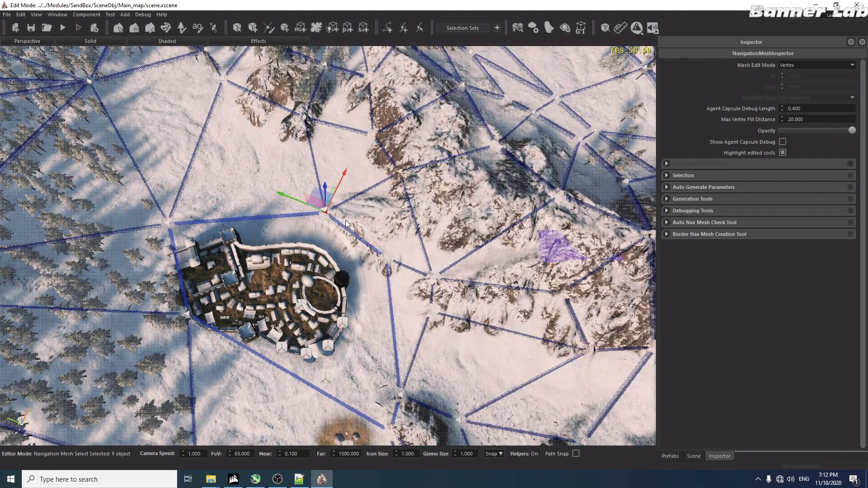
right_click_drag(345, 235, 334, 245)
left_click_drag(354, 172, 330, 178)
Step: Reposition the northern and northeastern navmesh vertices so the outline runs just outside the town walls
right_click_drag(388, 179, 350, 158)
right_click_drag(329, 274, 323, 292)
right_click_drag(269, 241, 237, 197)
left_click(400, 244)
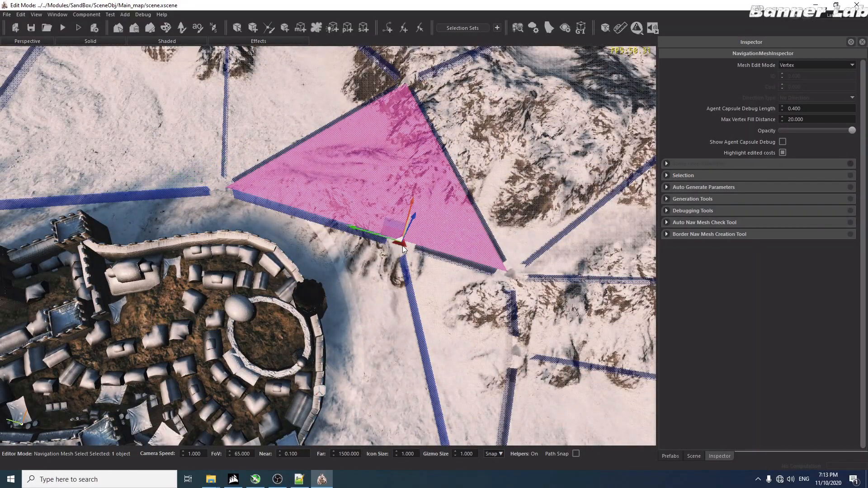
left_click_drag(400, 243, 372, 252)
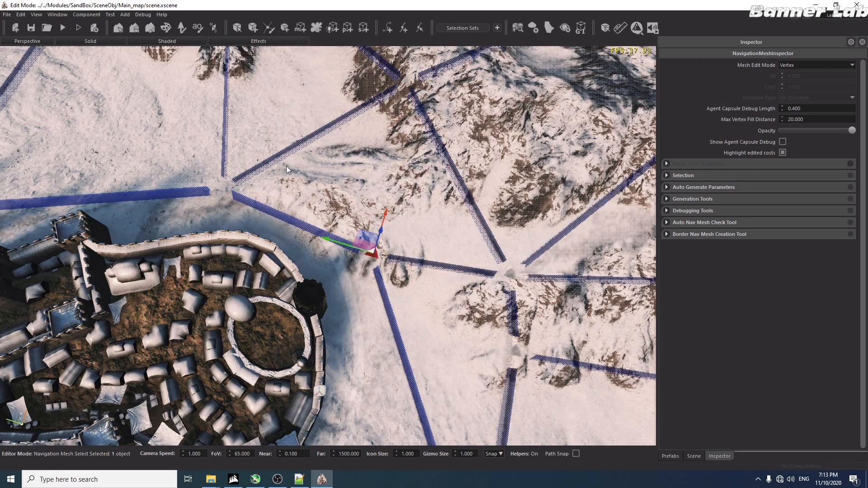
left_click_drag(222, 189, 262, 147)
key("w")
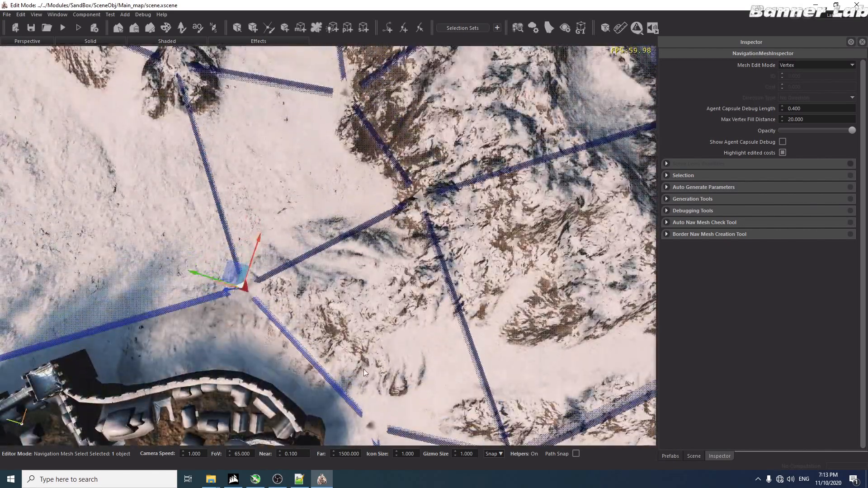
left_click_drag(379, 428, 392, 415)
Step: Examine how the navmesh outline follows the town's northern and western walls
key("a")
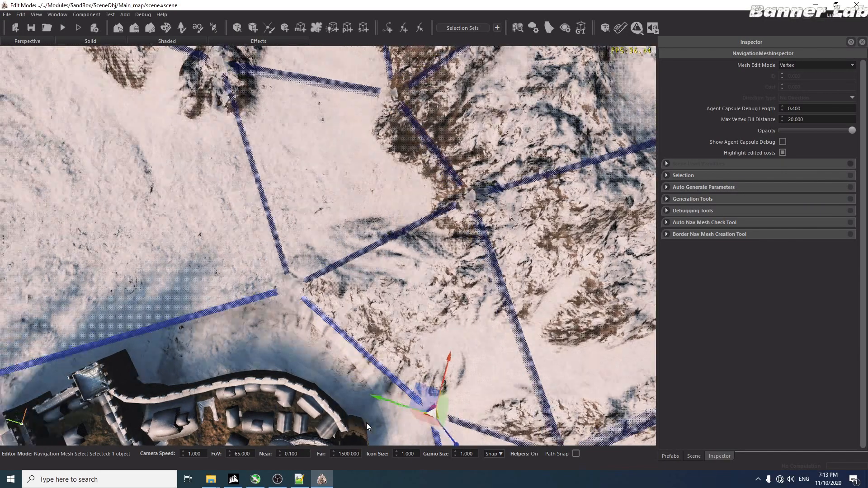
key("a")
key("d")
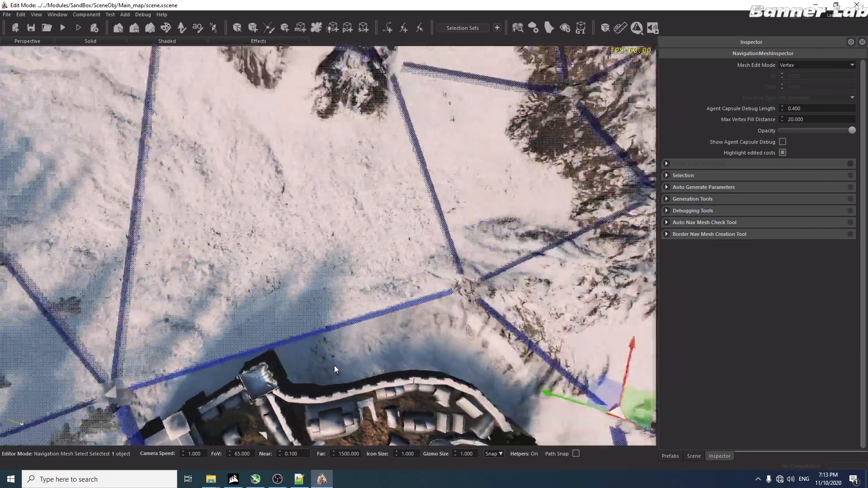
scroll(335, 366, "up", 4)
scroll(334, 365, "down", 3)
scroll(335, 367, "down", 3)
scroll(335, 367, "up", 5)
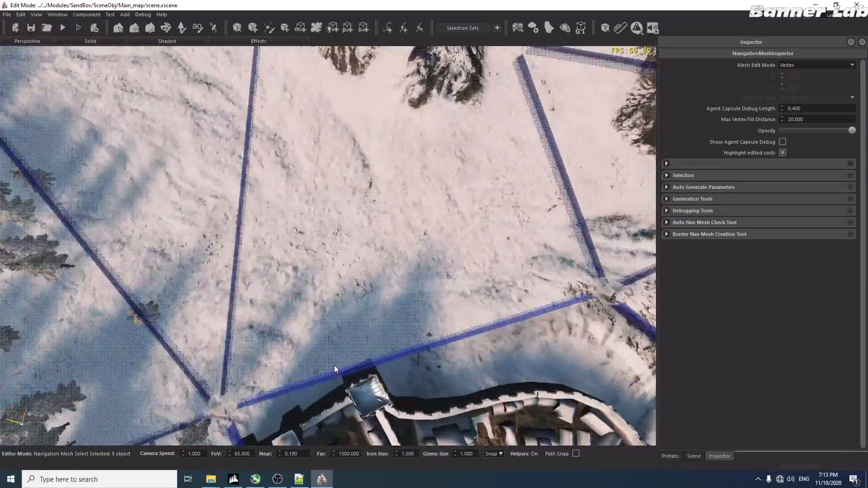
scroll(334, 366, "down", 3)
scroll(335, 365, "up", 3)
scroll(335, 365, "down", 3)
scroll(334, 365, "up", 3)
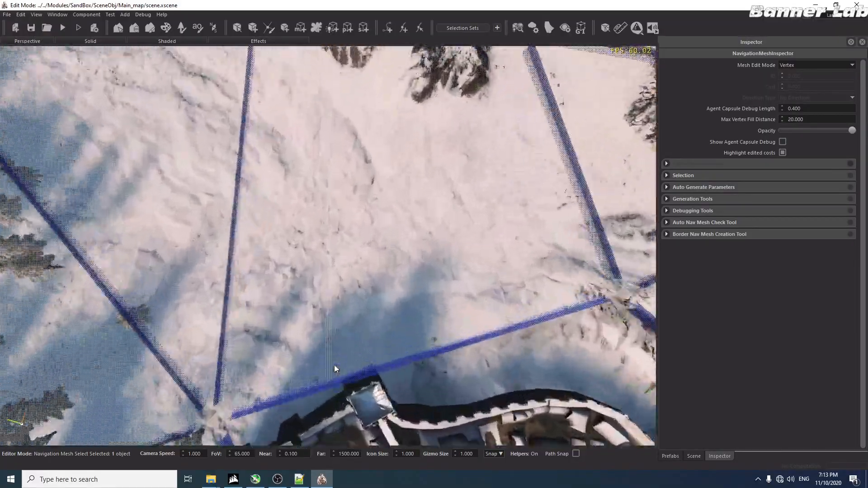
scroll(335, 365, "down", 3)
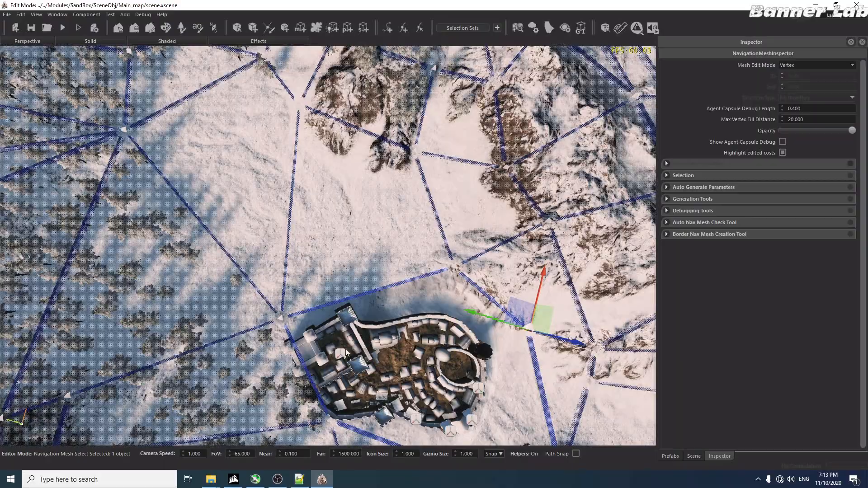
key("Up")
key("Down")
key("w")
scroll(349, 364, "down", 3)
key("a")
key("d")
scroll(349, 365, "up", 3)
key("w")
key("a")
key("s")
key("w")
scroll(348, 364, "up", 3)
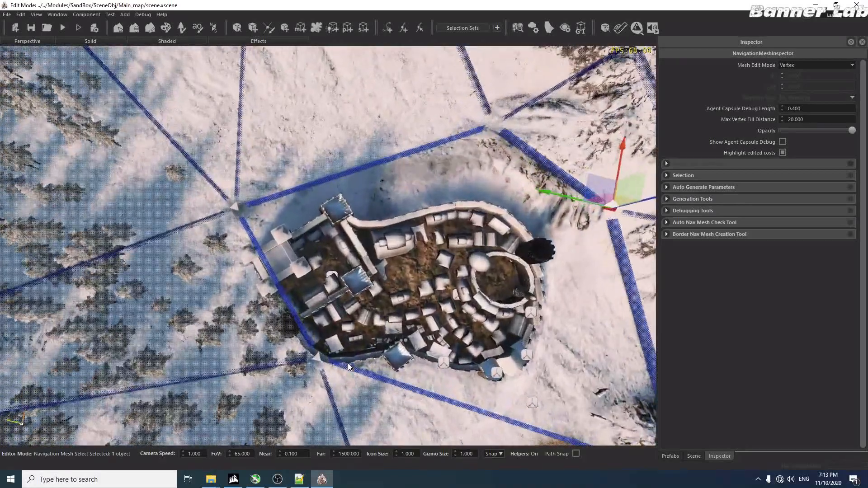
Step: Push the northwestern and southwestern navmesh vertices outward, clear of the town walls
key("d")
key("a")
left_click_drag(212, 221, 180, 195)
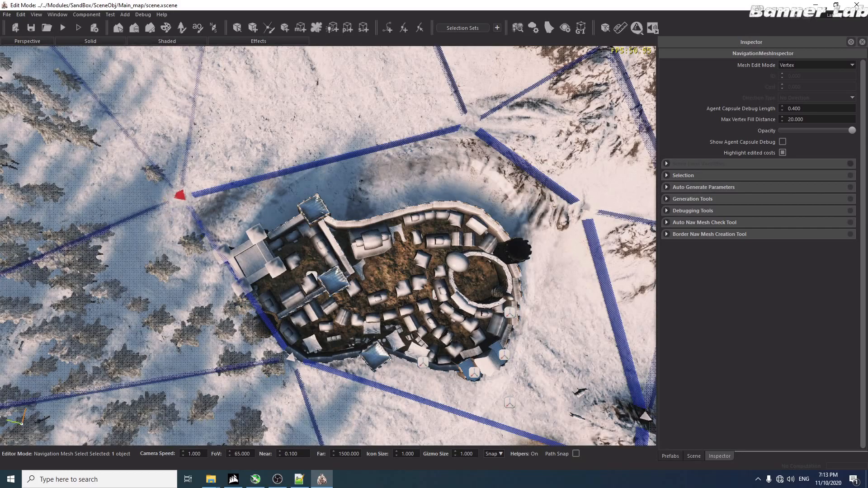
left_click(290, 358)
left_click_drag(290, 357, 277, 374)
left_click(498, 409)
Step: Create a new navmesh face over the town with Create New Face from the generation tools
key("d")
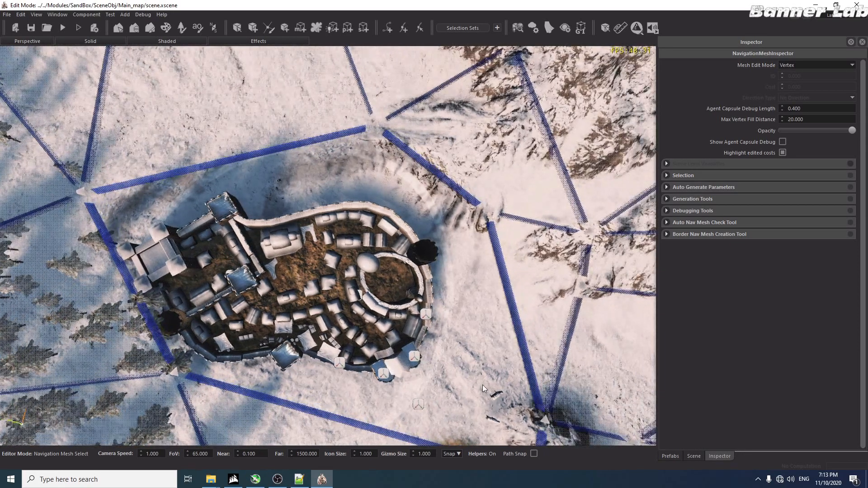
scroll(482, 385, "up", 10)
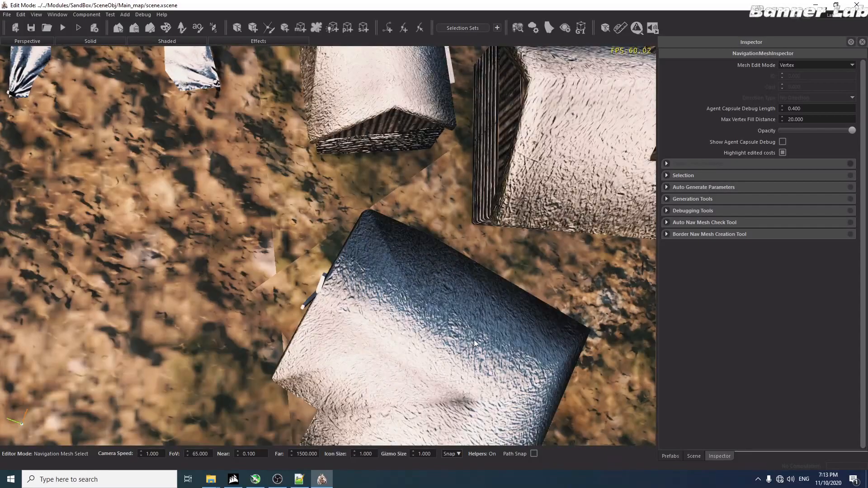
scroll(475, 344, "down", 5)
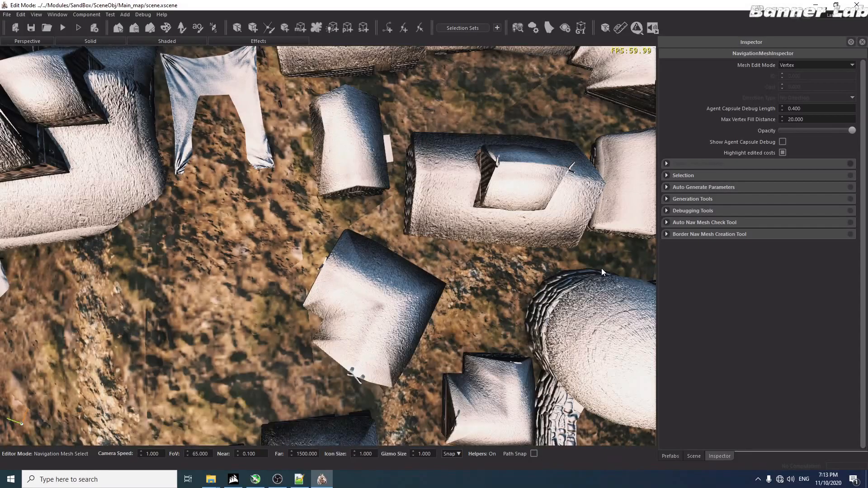
left_click(726, 198)
left_click(736, 220)
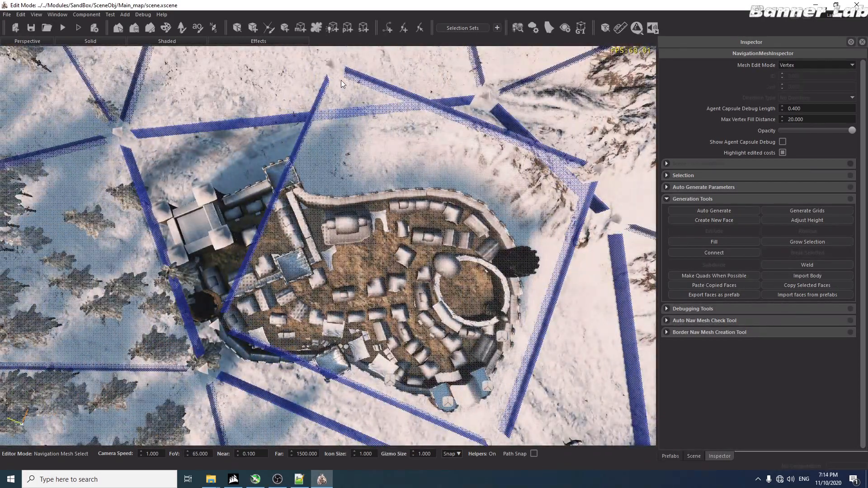
Step: Move the new face's four corner vertices so they fit the corners of the town walls
left_click(327, 67)
left_click_drag(332, 63, 158, 206)
left_click_drag(596, 175, 535, 199)
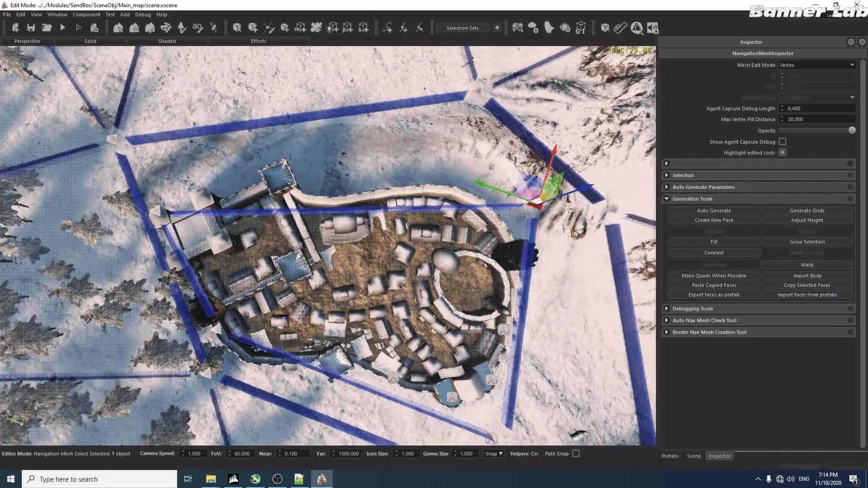
middle_click_drag(536, 199, 501, 370)
left_click_drag(551, 318, 521, 289)
middle_click_drag(522, 289, 419, 369)
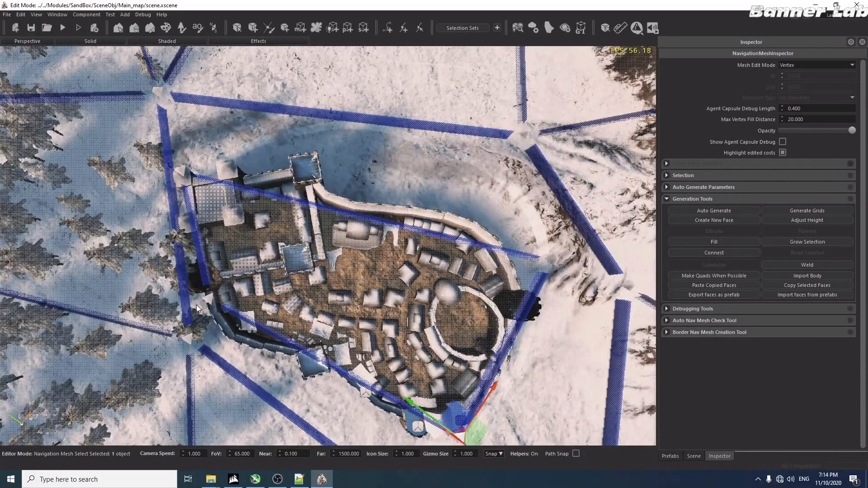
left_click_drag(203, 295, 205, 336)
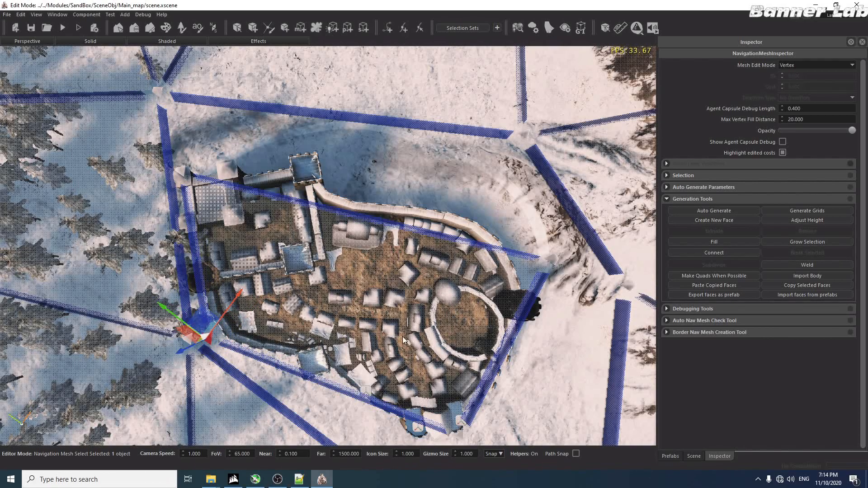
Step: Subdivide the new face's southern edge and move its midpoint vertex onto the southern wall tower
key("2")
left_click(343, 392)
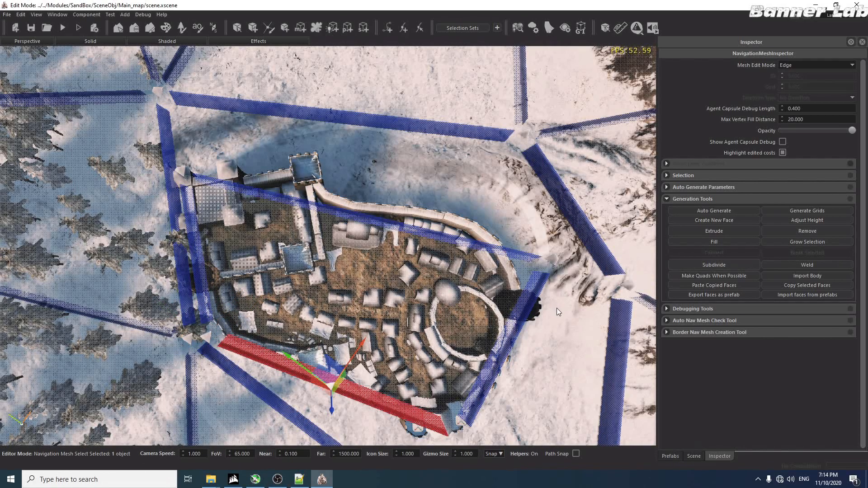
left_click(729, 266)
key("1")
left_click(338, 384)
left_click_drag(337, 383, 318, 361)
Step: Subdivide the new face's northern edge and move its midpoint vertex out to the northern wall tower
key("2")
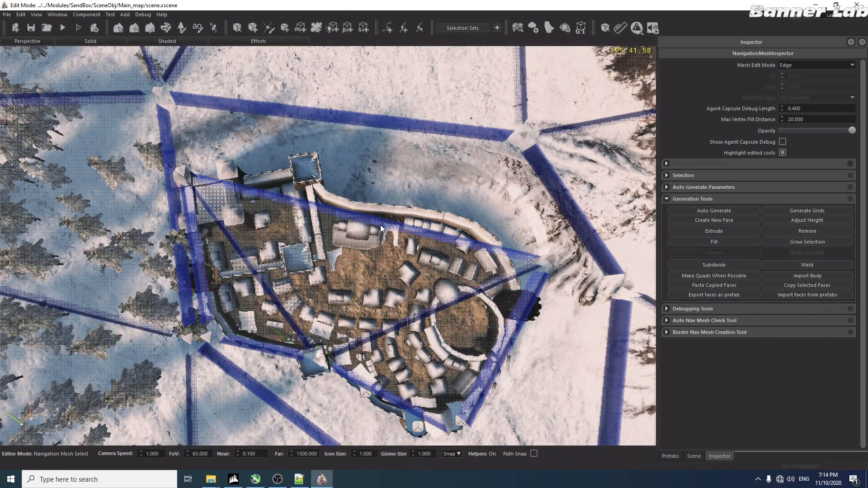
left_click(498, 248)
left_click(742, 264)
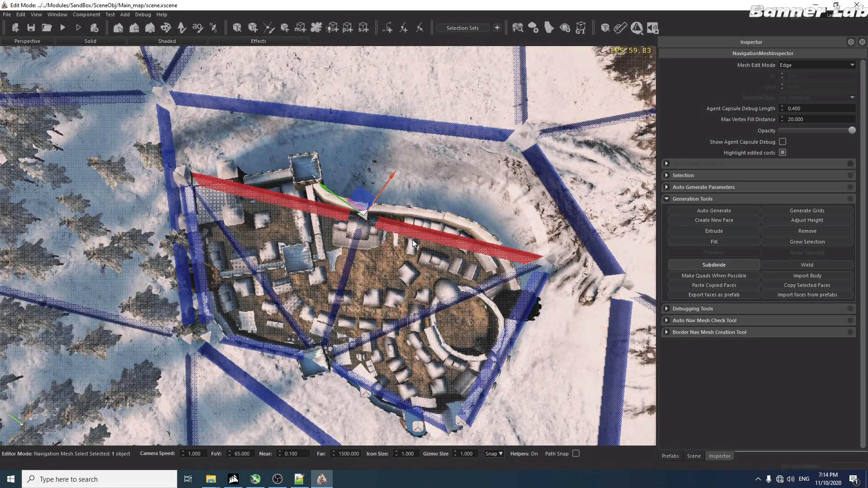
key("1")
left_click(365, 214)
left_click_drag(365, 214, 312, 159)
Step: Nudge the new face's southern midpoint vertex slightly to refine its position
right_click_drag(312, 159, 407, 168)
right_click_drag(407, 356, 420, 362)
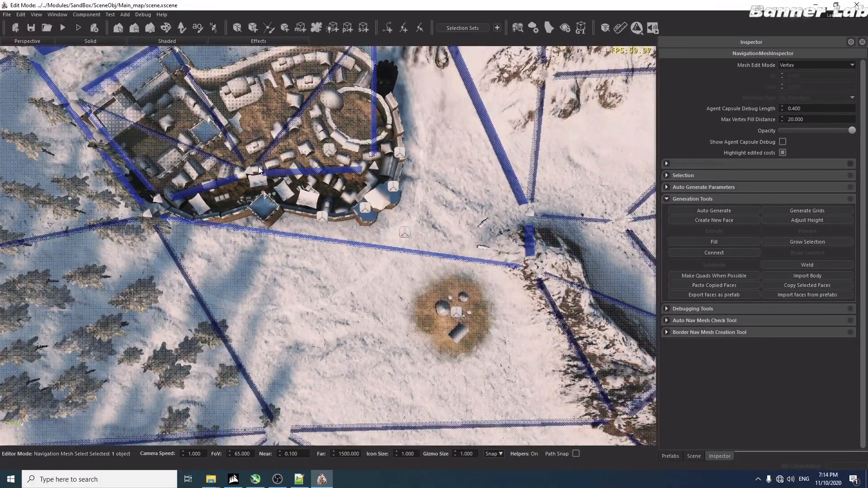
middle_click_drag(323, 232, 362, 385)
left_click_drag(283, 335, 289, 336)
right_click_drag(289, 336, 331, 333)
key("s")
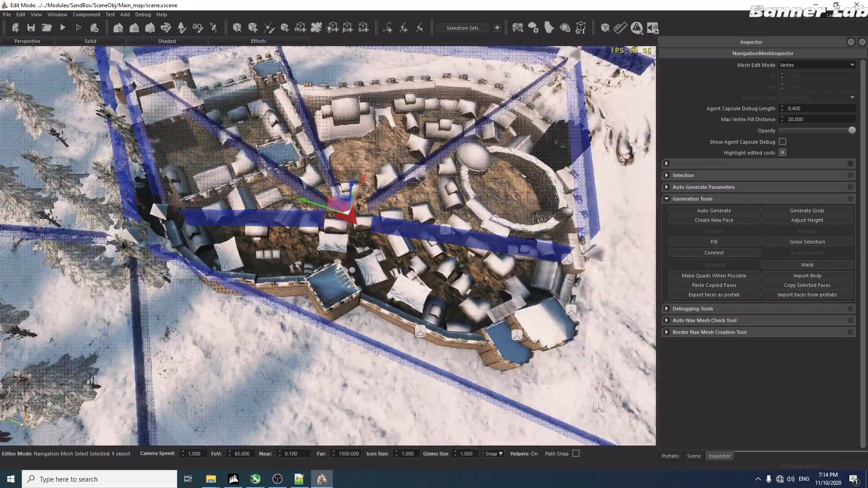
Step: Select all four faces of the new town mesh and lower them toward the ground
right_click_drag(346, 240, 335, 199)
key("3")
left_click(310, 195, "ctrl")
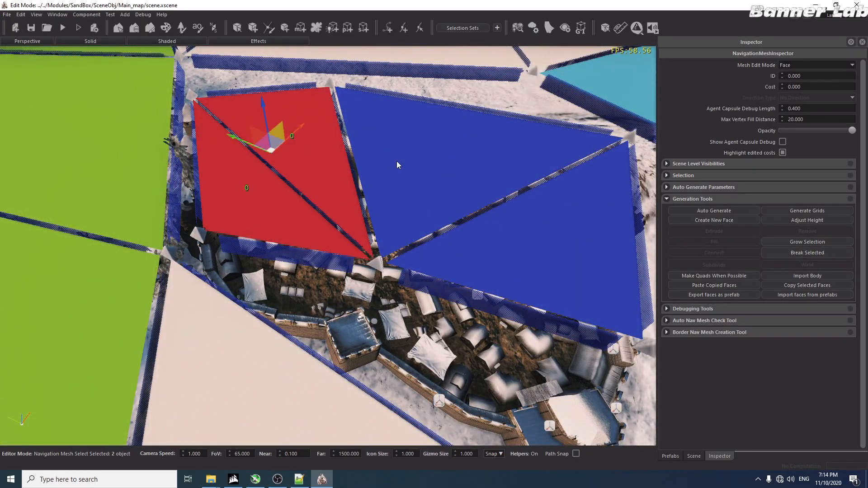
left_click(397, 161, "ctrl")
left_click(503, 237, "ctrl")
left_click_drag(390, 131, 398, 195)
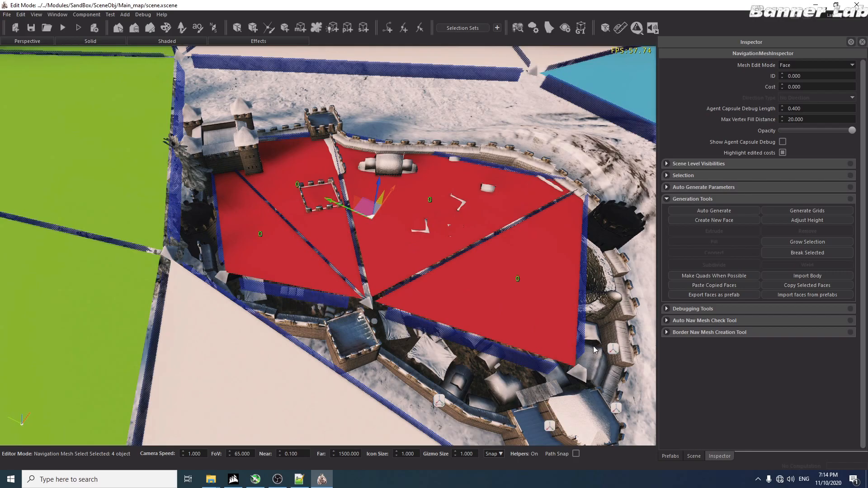
Step: Subdivide the town mesh's eastern edge and move its midpoint vertex outward onto the eastern town wall
middle_click_drag(260, 358, 280, 398)
key("w")
key("d")
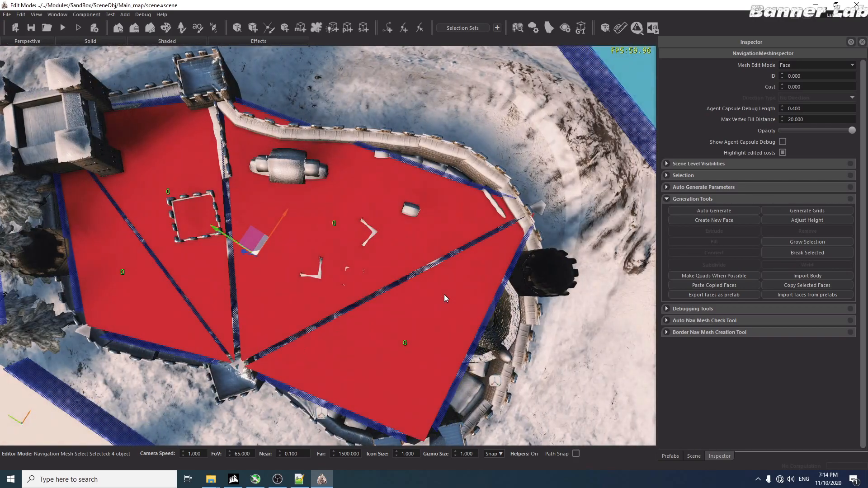
key("2")
left_click(449, 350)
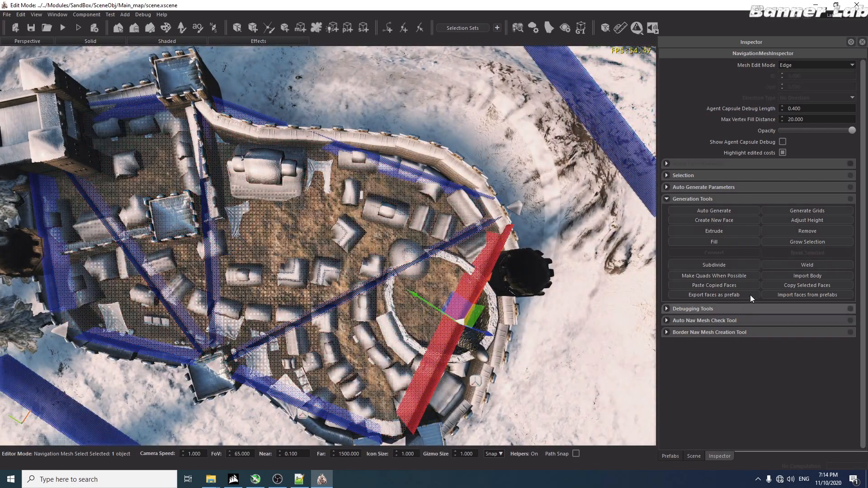
left_click(736, 265)
key("1")
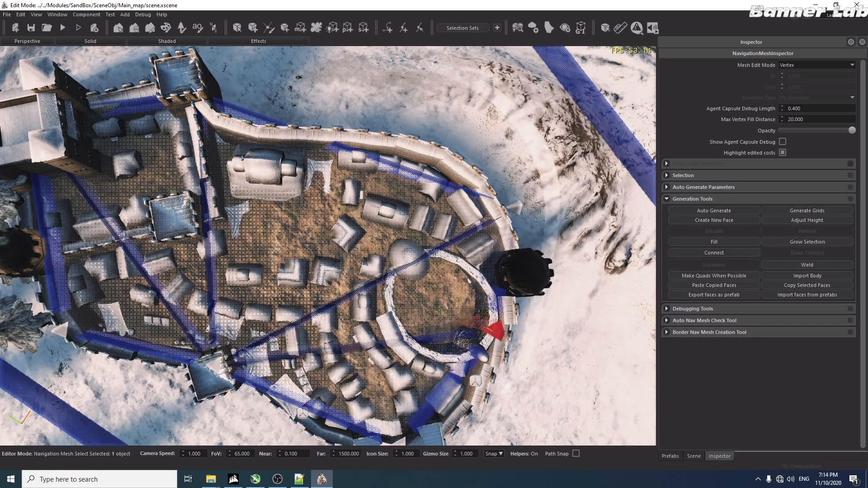
left_click_drag(430, 365, 520, 366)
Step: Delete the surrounding mesh edge that passes through the castle on the town's western side, together with the adjoining forest face
key("2")
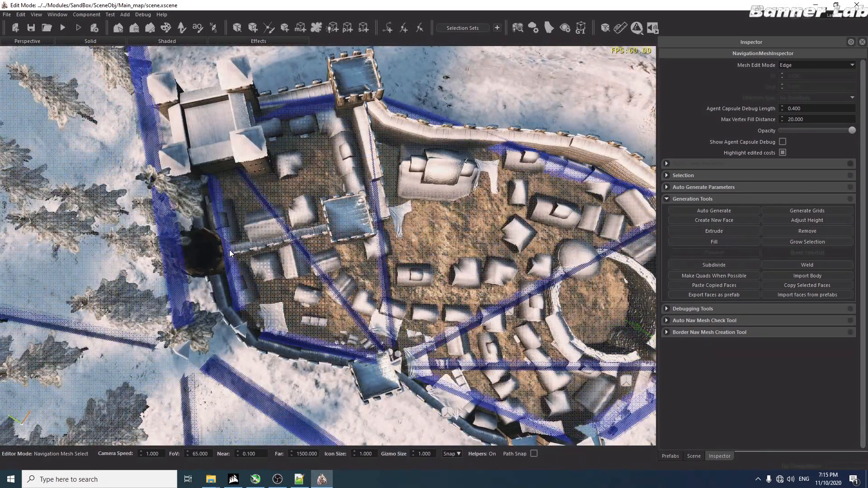
left_click(229, 250)
key("g")
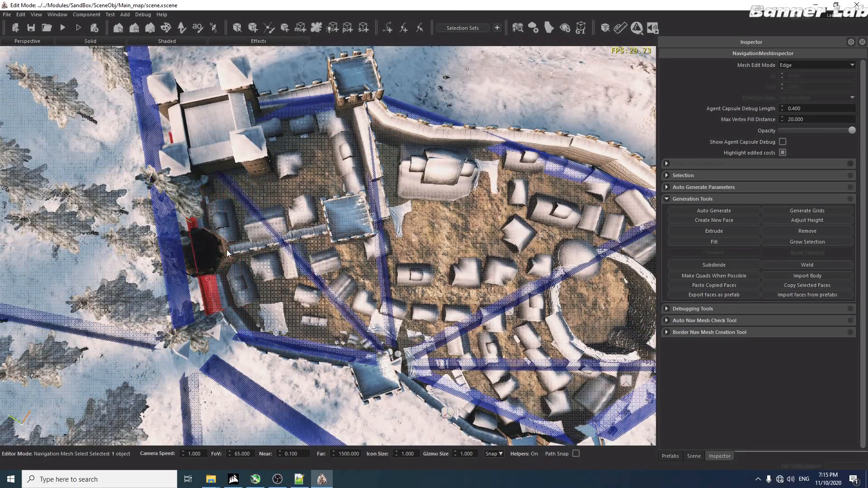
scroll(223, 243, "down", 1)
scroll(224, 243, "down", 5)
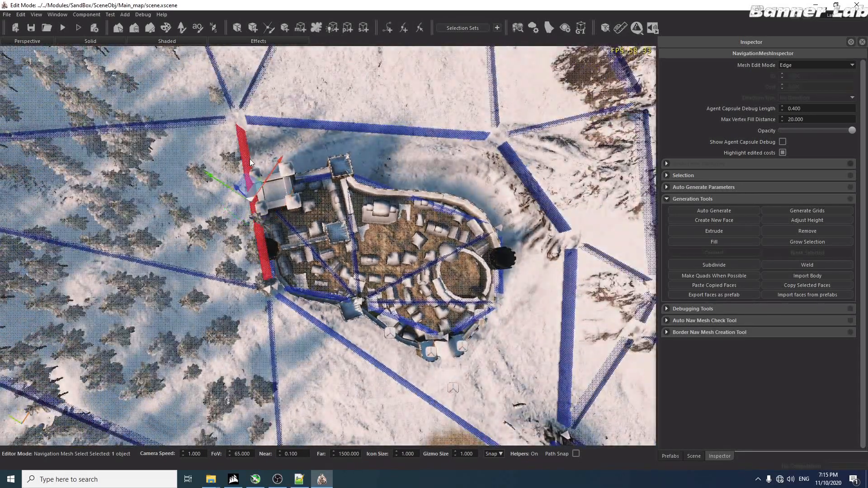
key("Delete")
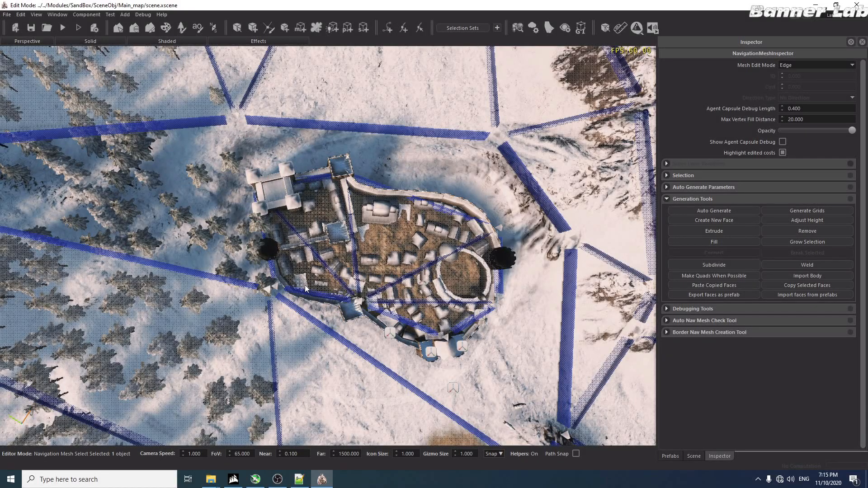
Step: Select all five faces of the town mesh, raise them, and lower them partway back to refine their height
left_click(387, 317)
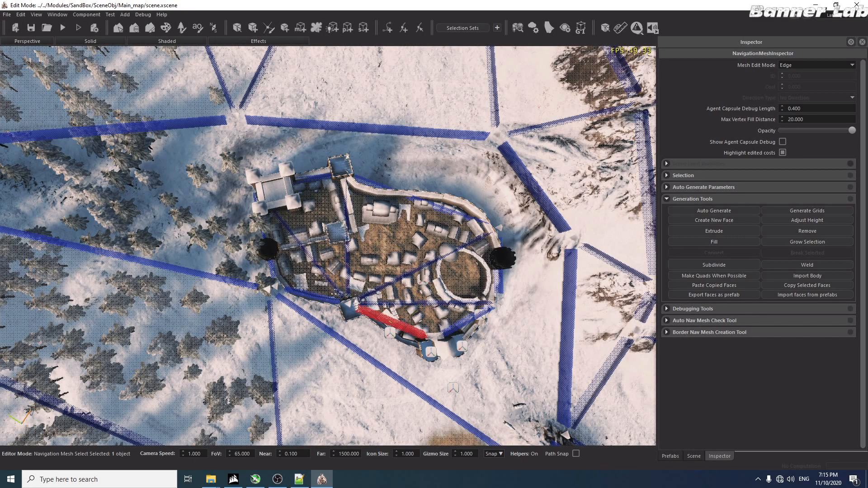
key("3")
left_click(296, 271)
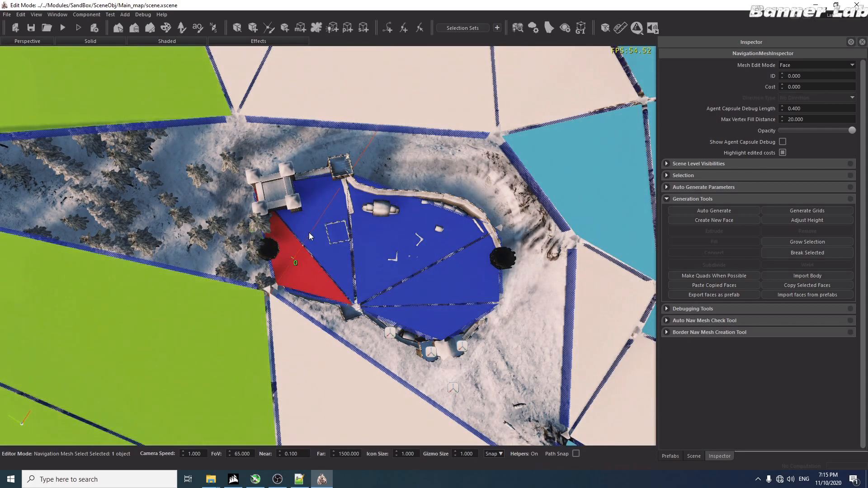
left_click(316, 209, "ctrl")
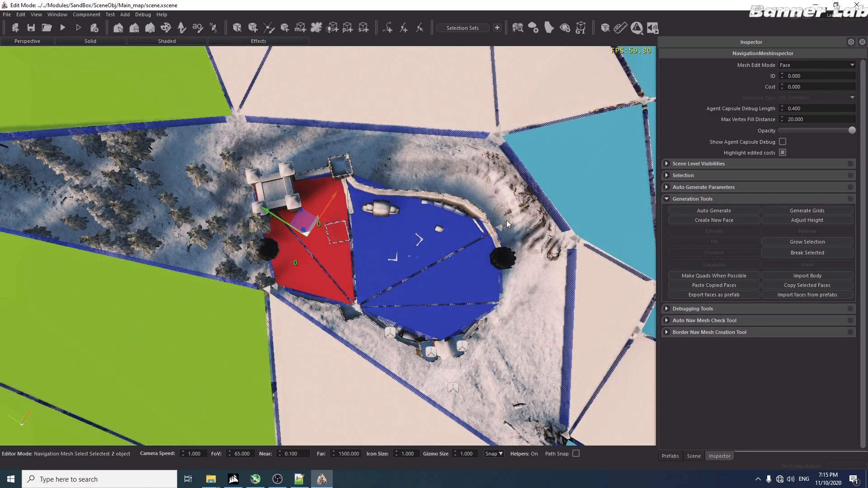
left_click(401, 241, "ctrl")
left_click(438, 278, "ctrl")
left_click(436, 318, "ctrl")
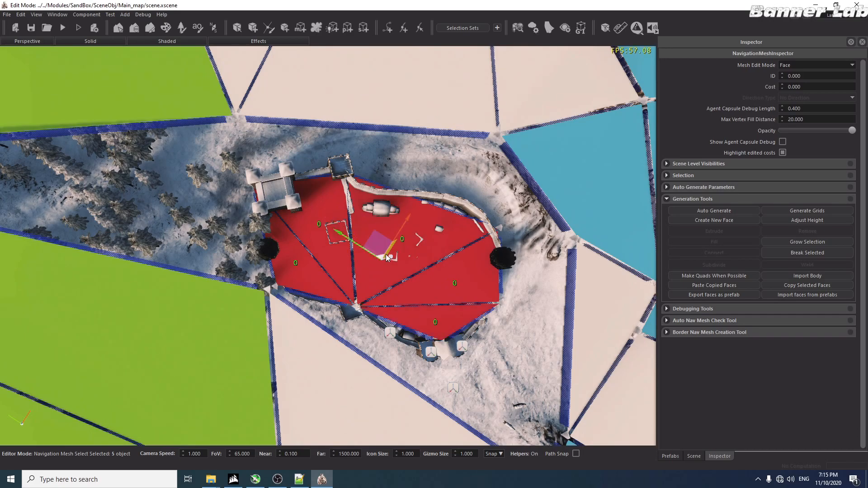
right_click_drag(436, 318, 448, 312)
right_click_drag(328, 246, 337, 270)
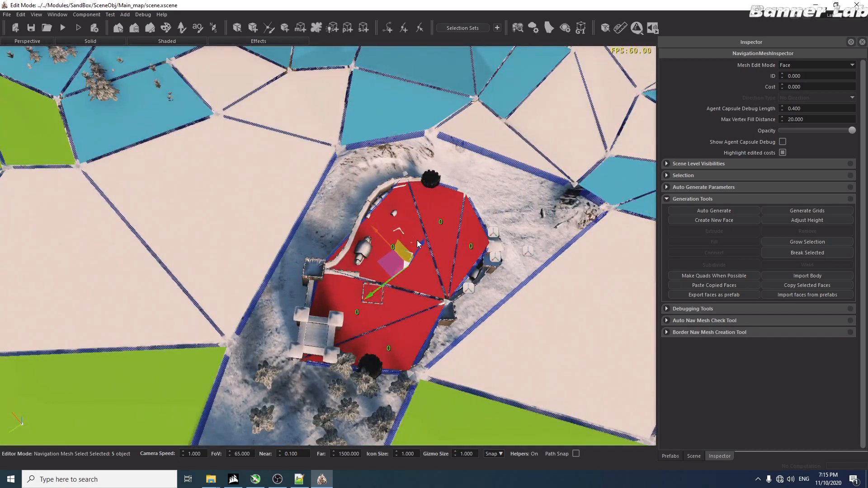
left_click_drag(419, 240, 432, 218)
right_click_drag(447, 308, 449, 249)
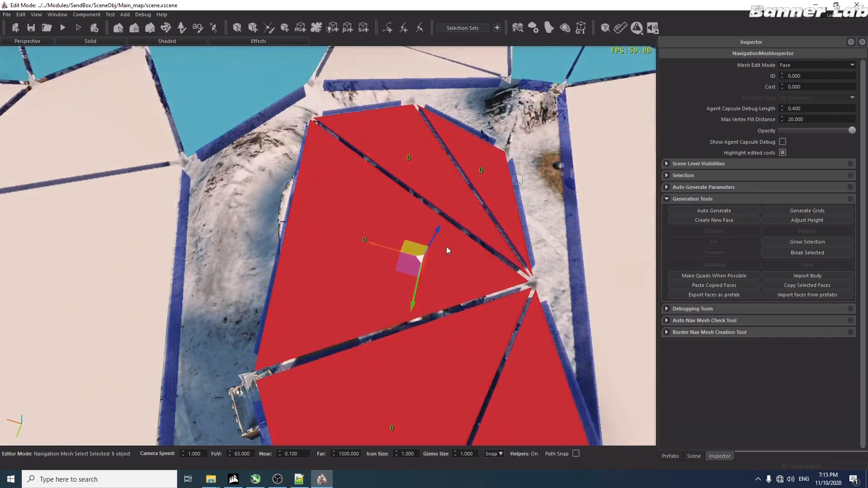
left_click_drag(439, 244, 425, 267)
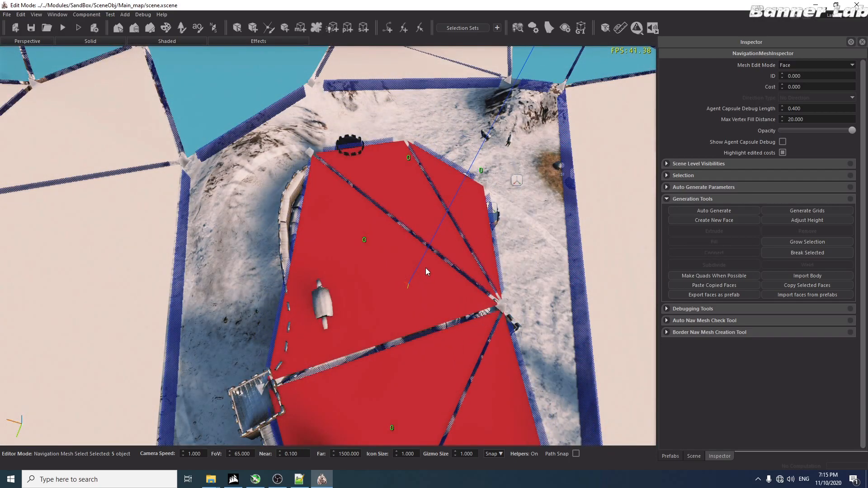
right_click_drag(470, 206, 384, 104)
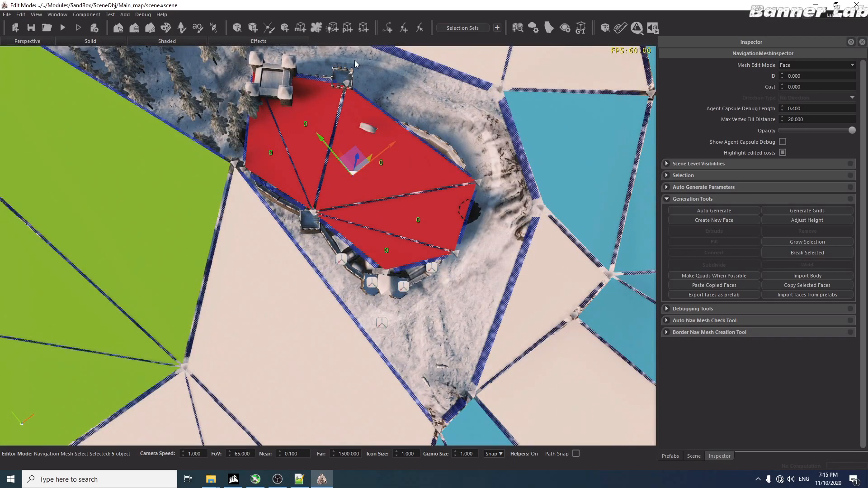
scroll(470, 206, "down", 5)
scroll(389, 250, "up", 6)
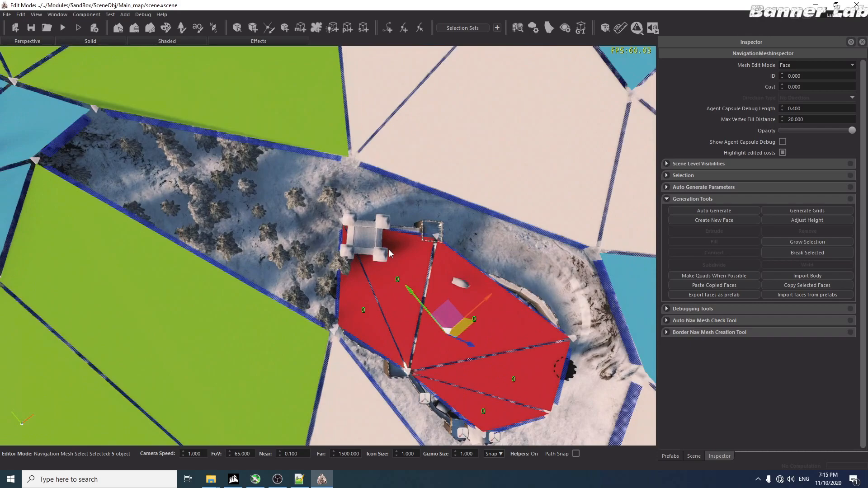
left_click(292, 224)
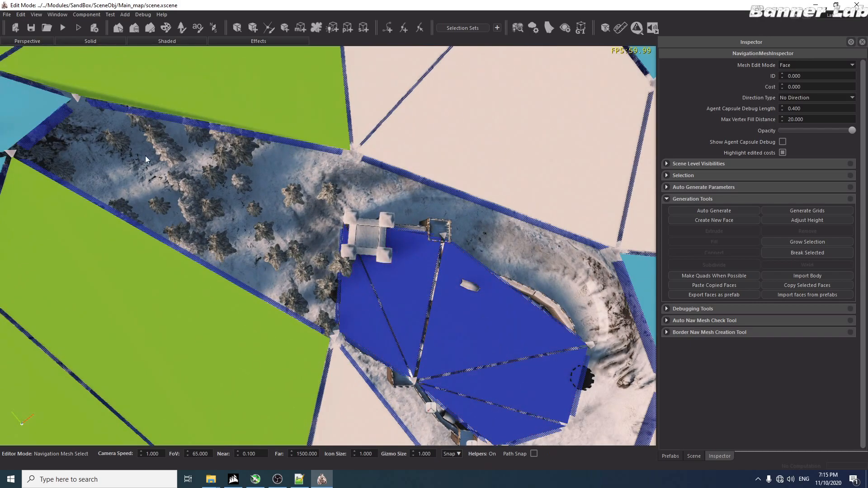
key("1")
left_click(76, 98)
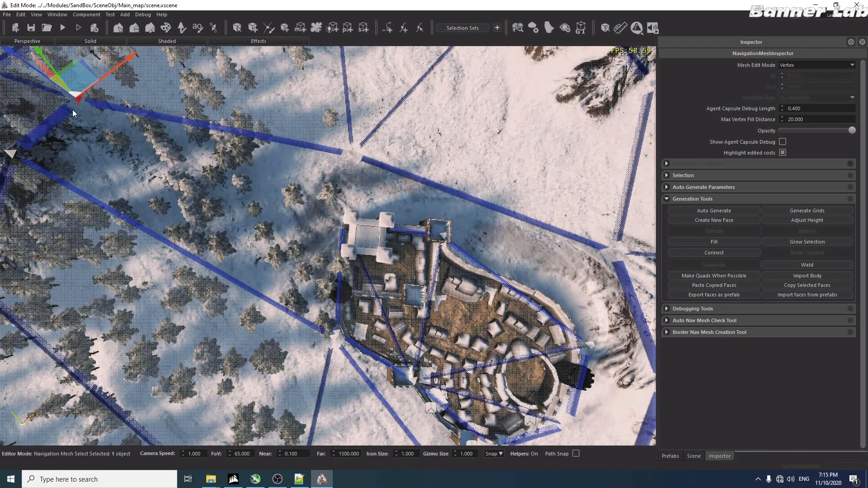
left_click(12, 153, "ctrl")
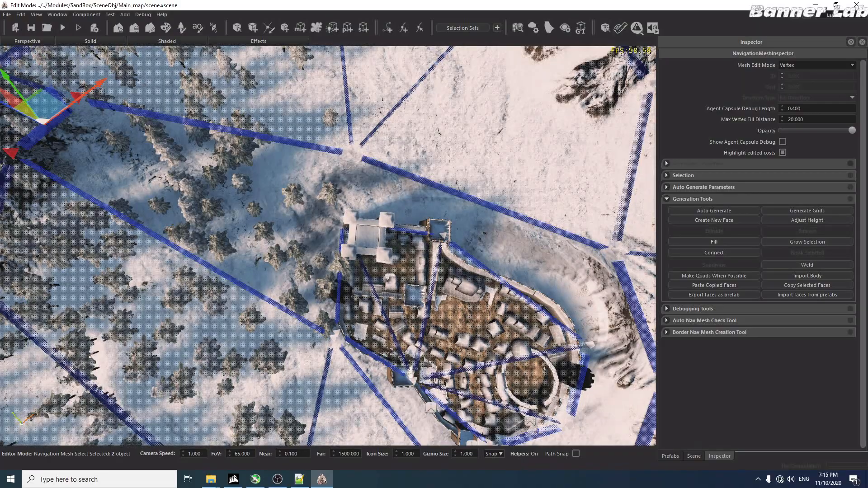
middle_click_drag(322, 359, 262, 359)
scroll(322, 359, "up", 4)
scroll(322, 359, "down", 2)
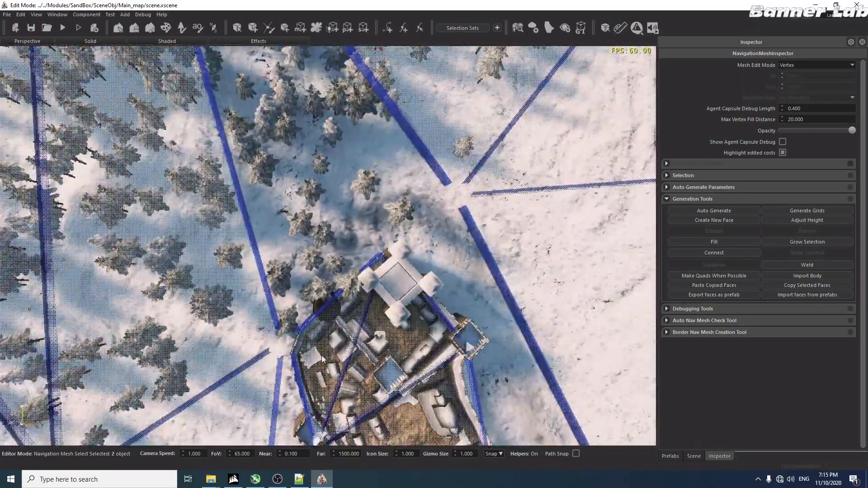
Step: Delete the surrounding mesh vertex just outside the town's southwestern wall along with the faces attached to it
middle_click_drag(322, 359, 341, 379)
key("2")
left_click(430, 377)
key("1")
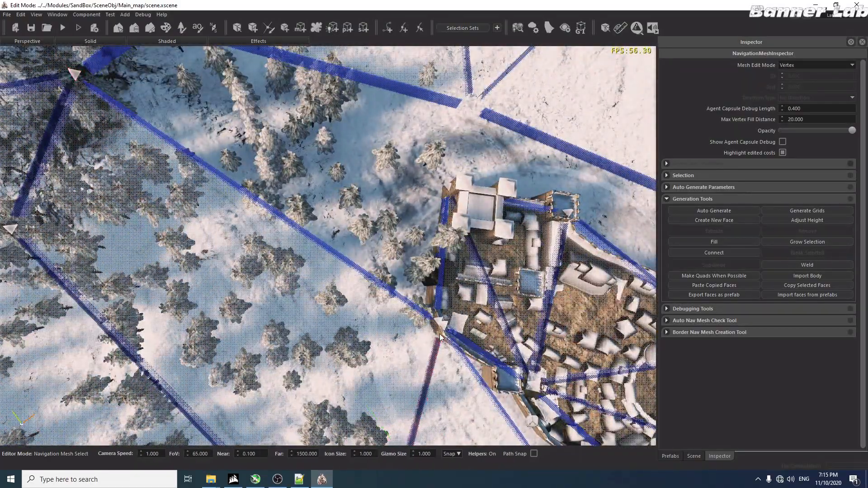
left_click(440, 334)
middle_click_drag(440, 333, 405, 224)
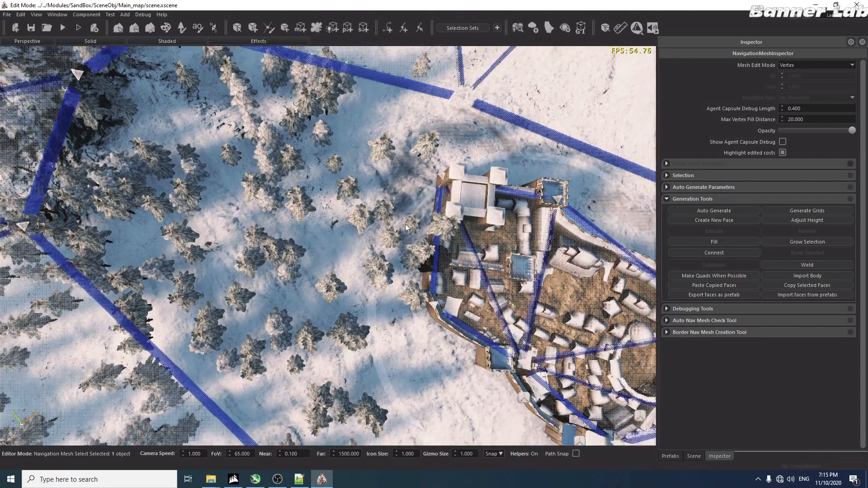
Step: Fill a face between the two forest vertices northwest of town, the vertex north of the castle and the town mesh's northwestern corner
scroll(405, 224, "down", 4)
left_click(189, 150)
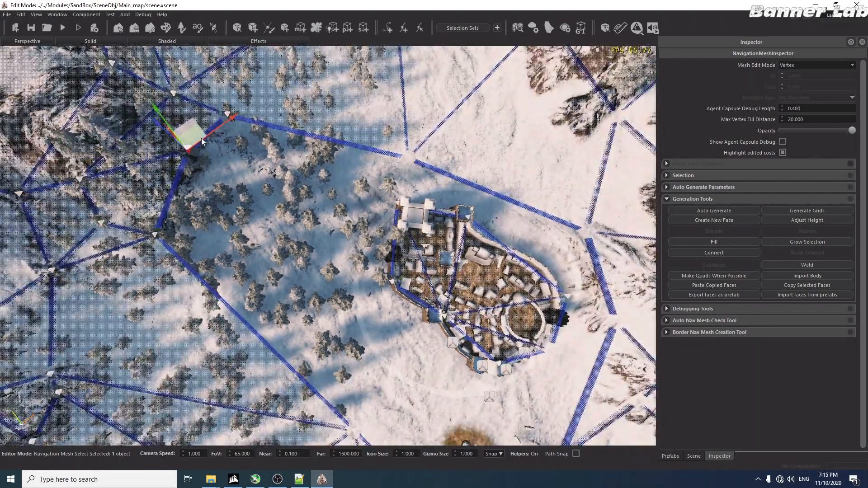
left_click(227, 112, "ctrl")
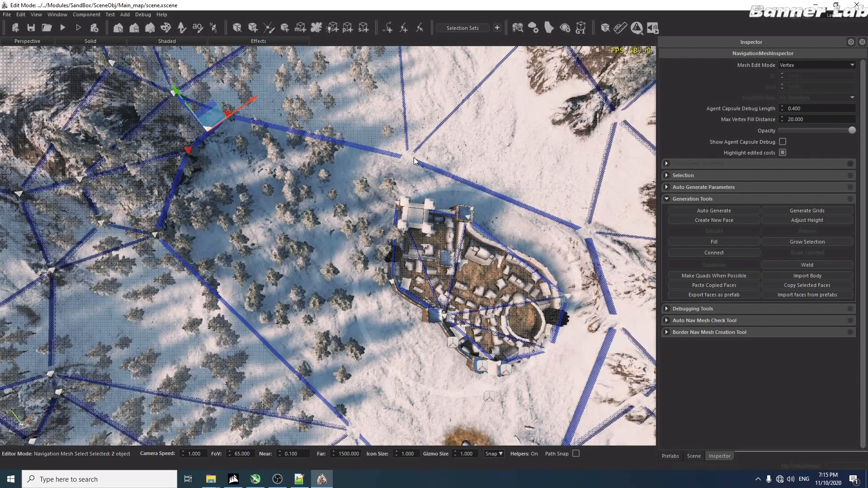
left_click(408, 156, "ctrl")
left_click(398, 203, "ctrl")
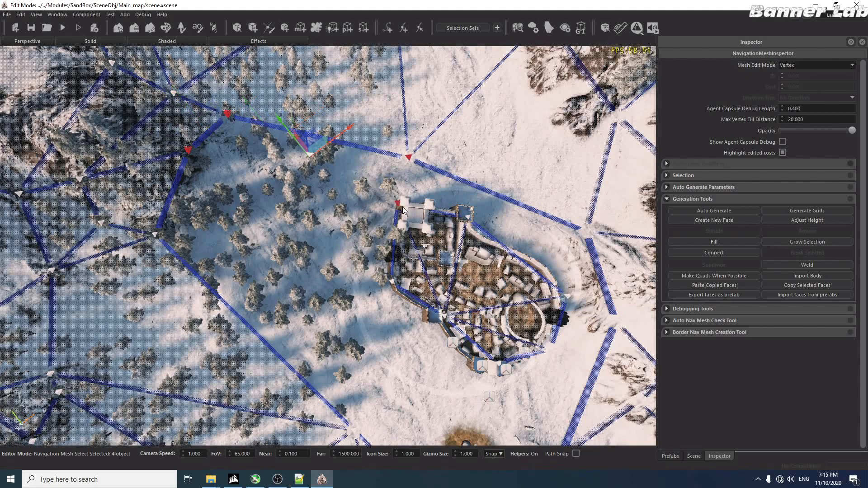
left_click(731, 244)
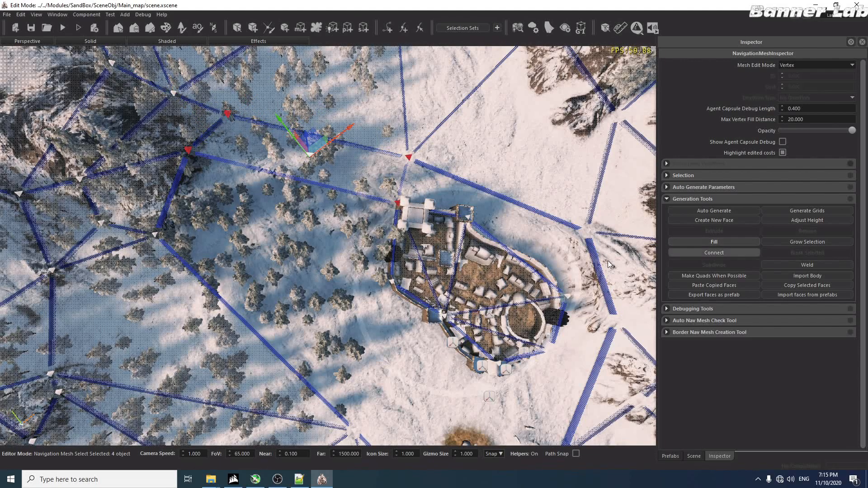
Step: Fill a face between the two western forest vertices and the town mesh's northwestern and southwestern corners
left_click(155, 235)
left_click(187, 152, "ctrl")
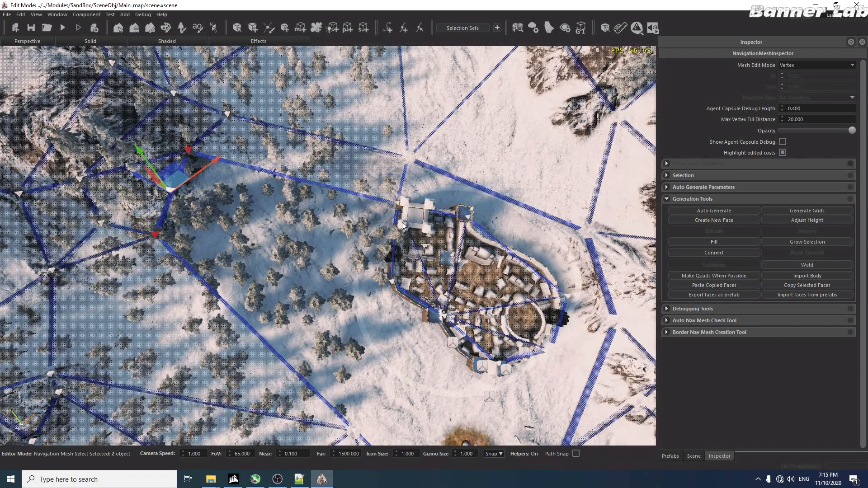
left_click(399, 204, "ctrl")
left_click(392, 280, "ctrl")
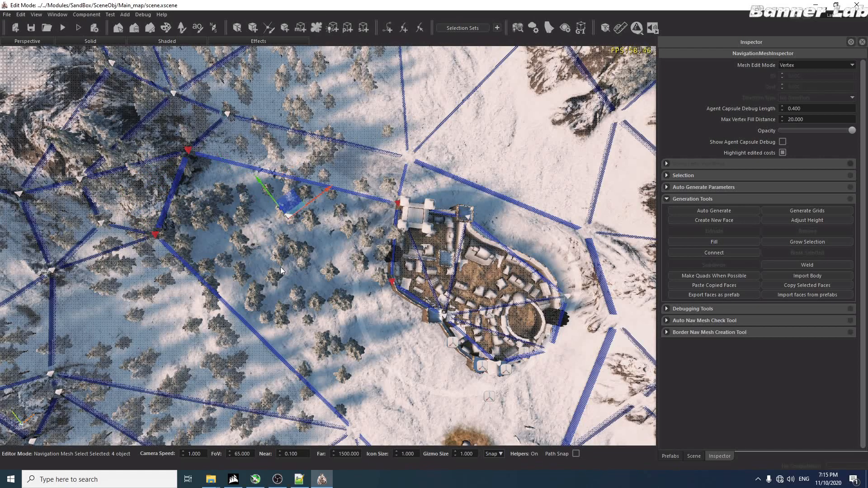
left_click(718, 241)
Step: Fill a triangular face between the western forest vertex, the forest-edge vertex southwest of town and the town mesh's southwestern corner
left_click(156, 229)
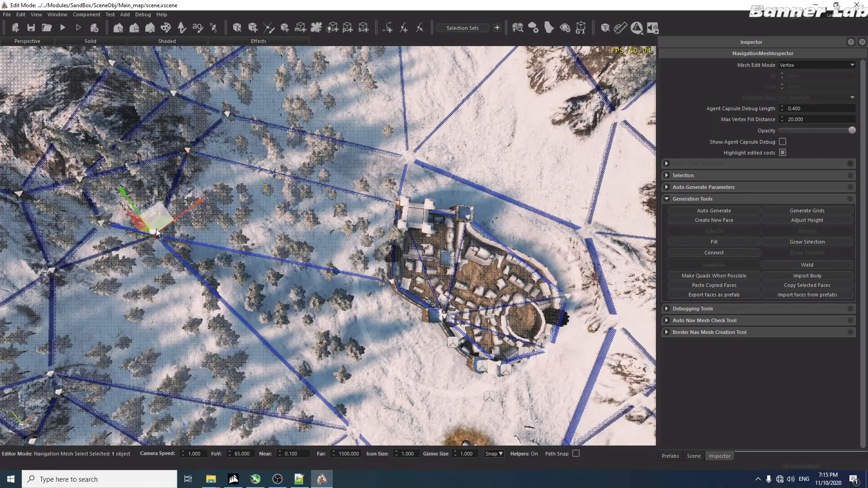
left_click(354, 430, "ctrl")
left_click(393, 282, "ctrl")
middle_click_drag(393, 284, 343, 297)
key("w")
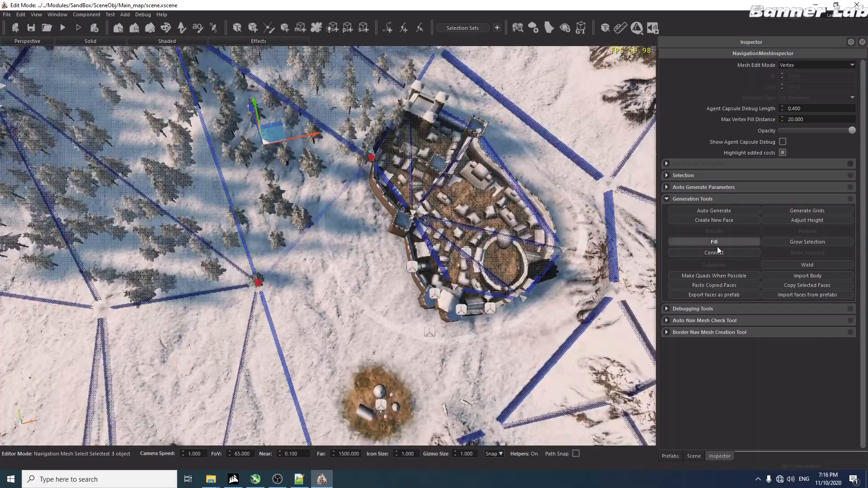
left_click(717, 244)
Step: Fill a triangular face between the town mesh's southwestern corner, the southern wall tower vertex and the forest-edge vertex southwest of town
middle_click_drag(464, 394, 450, 335)
key("w")
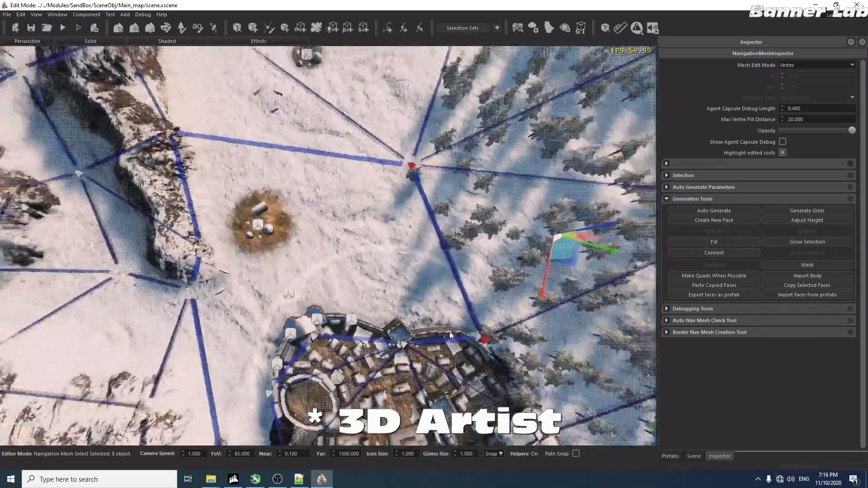
key("s")
left_click(462, 326)
left_click(393, 330, "ctrl")
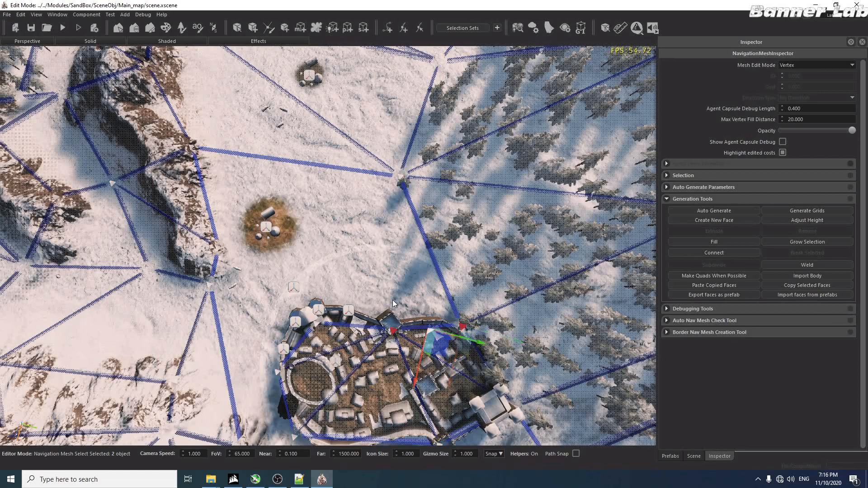
left_click(397, 178, "ctrl")
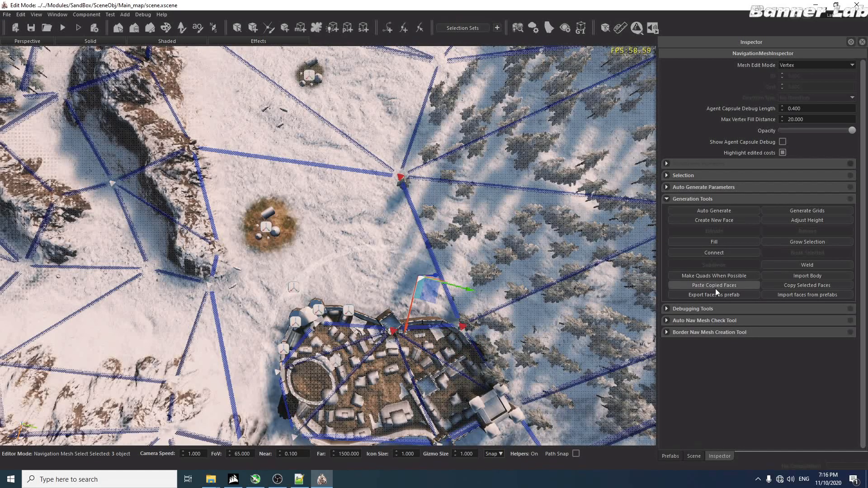
left_click(718, 243)
Step: Fill a face between the rocky ridge vertex beyond the dirt patch, the forest-edge vertex, the wall tower vertex and the town mesh's twin-tower corner
middle_click_drag(398, 235, 340, 218)
key("w")
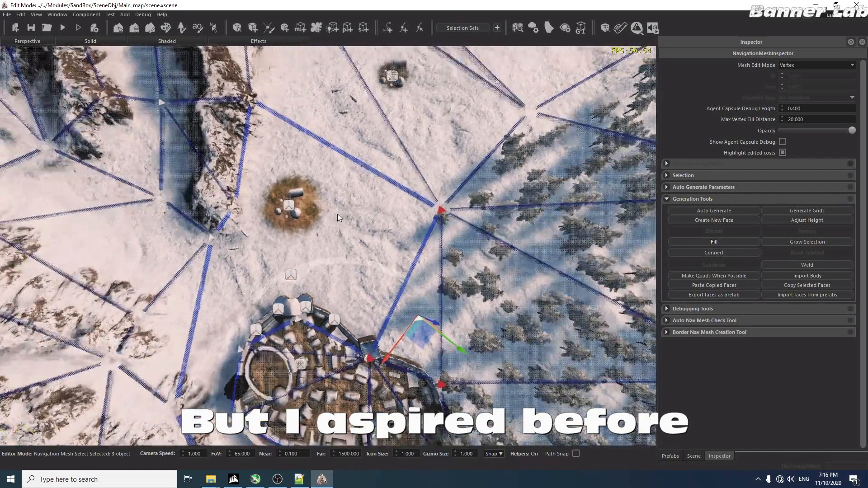
key("s")
left_click(242, 85)
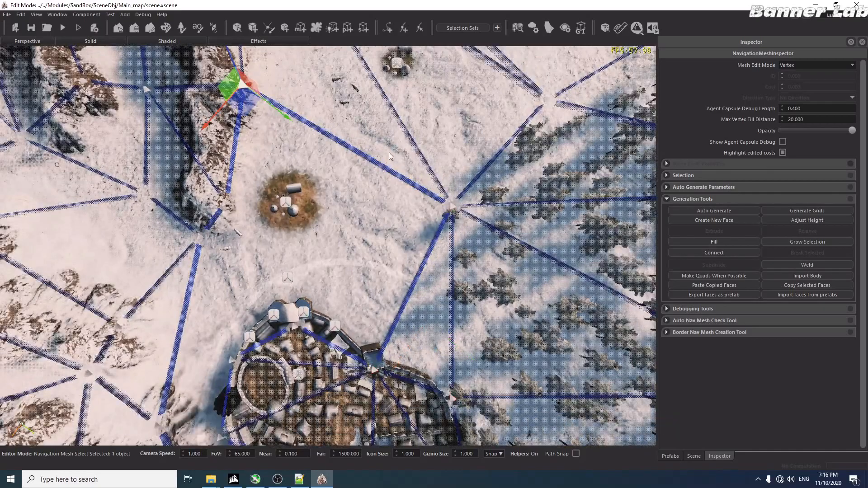
left_click(454, 206, "ctrl")
left_click(374, 371, "ctrl")
left_click(301, 326, "ctrl")
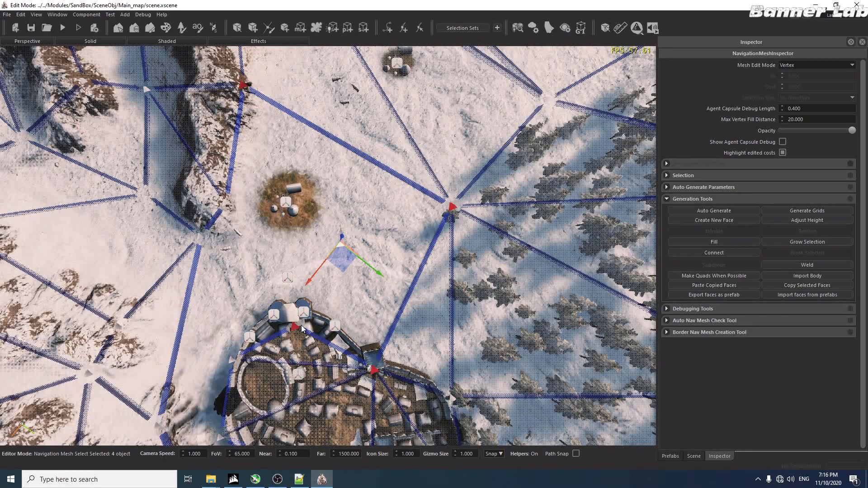
left_click(721, 239)
Step: Fill a triangular face between the rock-foot vertex beside the dirt patch, the rocky ridge vertex and the town mesh's twin-tower corner
right_click_drag(479, 235, 361, 190)
key("a")
key("w")
left_click(396, 219)
left_click(361, 190)
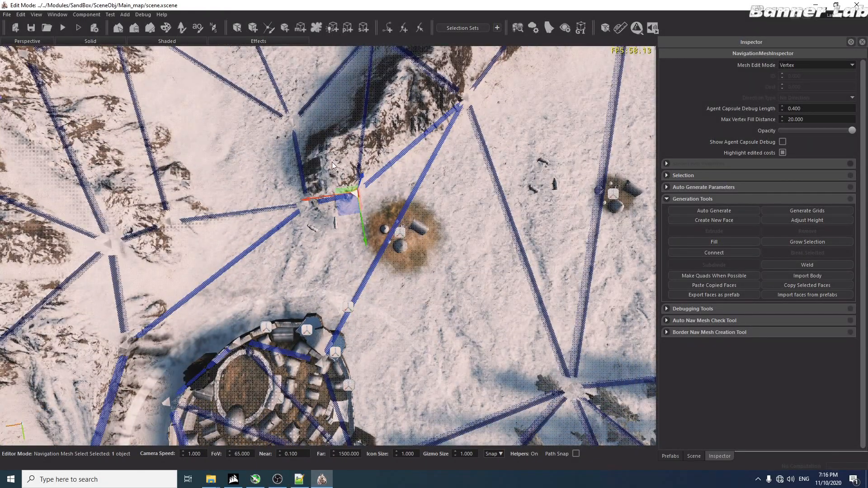
left_click(462, 103, "ctrl")
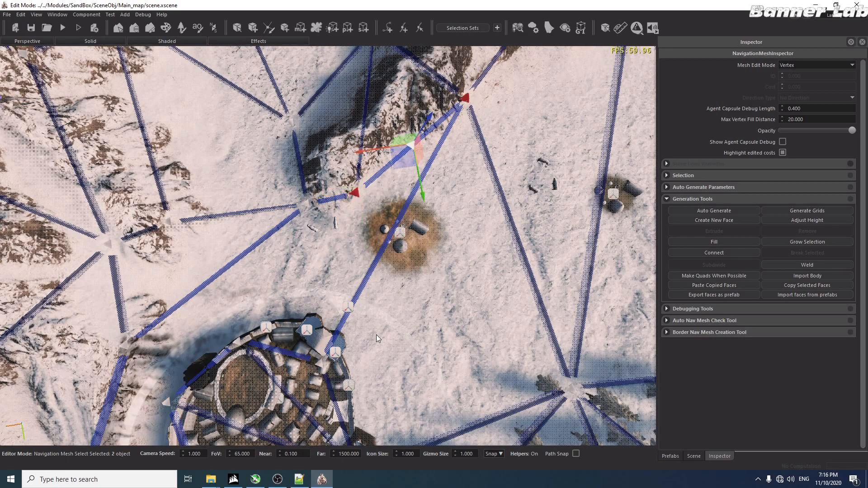
left_click(323, 364, "ctrl")
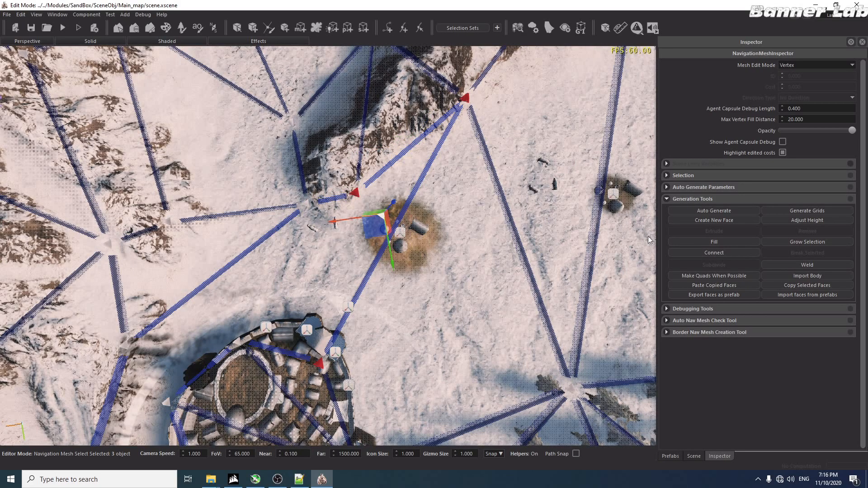
left_click(705, 246)
Step: Fill a face between the two neighbouring rock-foot vertices near the dirt patch and the two town mesh vertices beside the twin towers
left_click(338, 197)
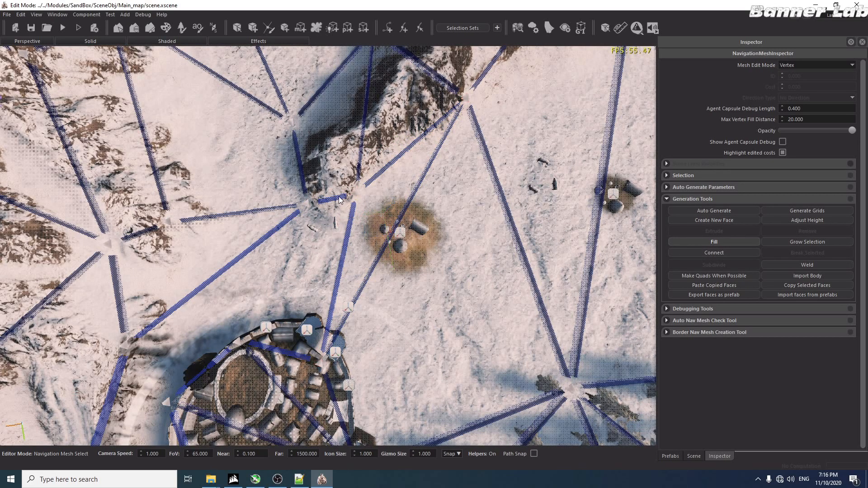
left_click(352, 196)
left_click(294, 208, "ctrl")
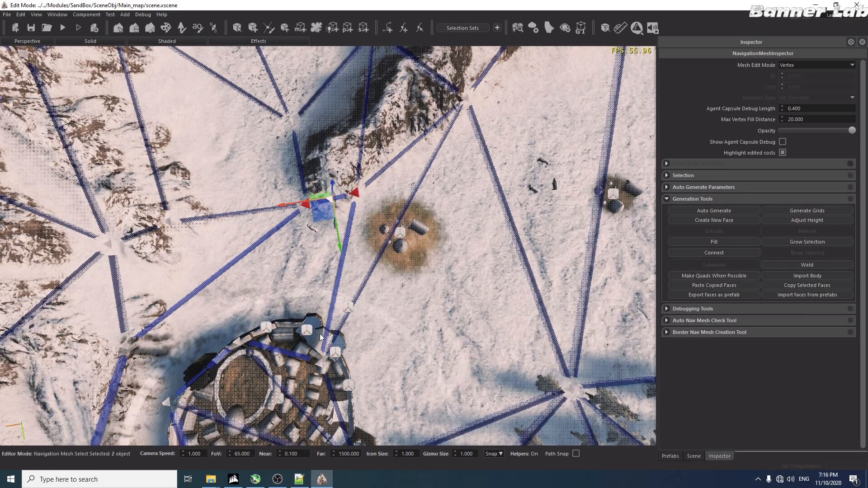
left_click(325, 355, "ctrl")
right_click_drag(273, 344, 238, 333)
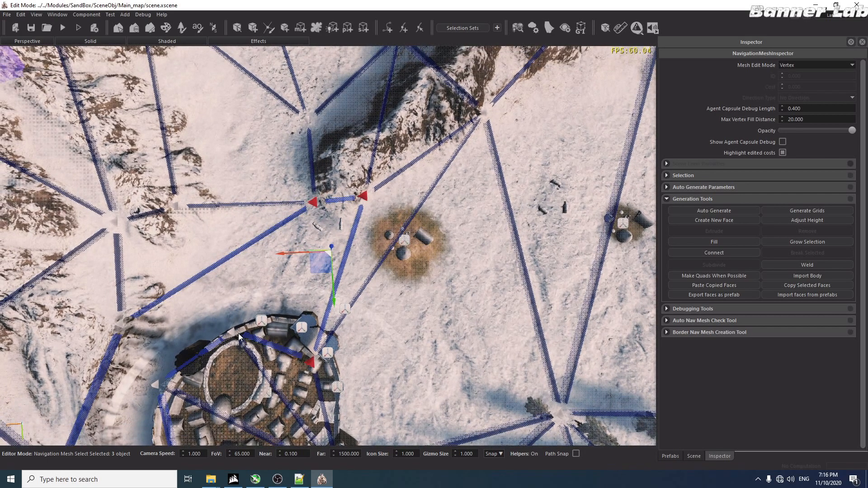
left_click(237, 332, "ctrl")
left_click(688, 245)
Step: Fill a face between the two town mesh vertices around the circular enclosure, the nearest rock vertex and the adjoining rock-foot vertex
right_click_drag(493, 305, 457, 307)
left_click(376, 237)
left_click(377, 237)
left_click(404, 173, "ctrl")
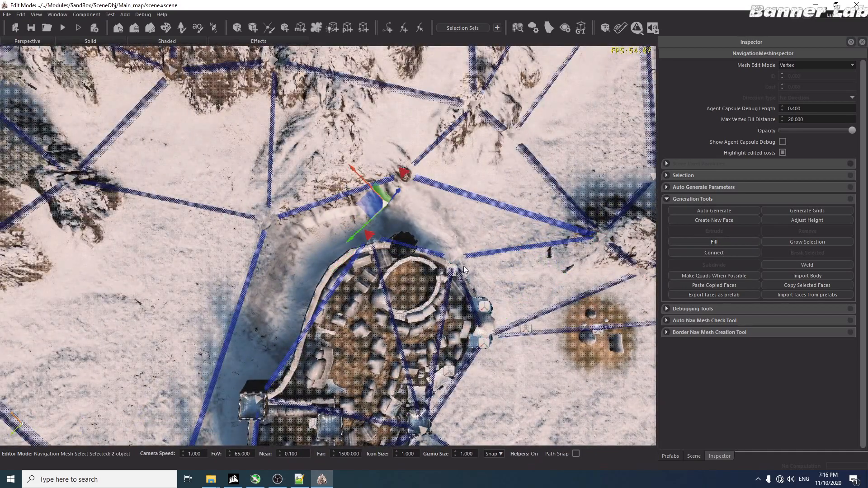
left_click(453, 258, "ctrl")
left_click(601, 237, "ctrl")
left_click(698, 243)
Step: Fill a triangular face between the snowfield vertex outside the long curved wall, the nearest rock vertex and the town mesh corner by the circular enclosure
right_click_drag(558, 231, 474, 222)
left_click(363, 202)
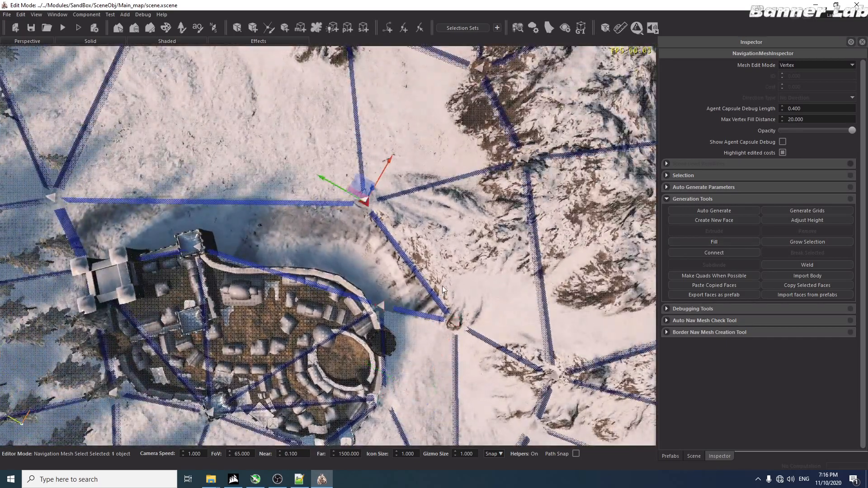
left_click(450, 322, "ctrl")
left_click(382, 305, "ctrl")
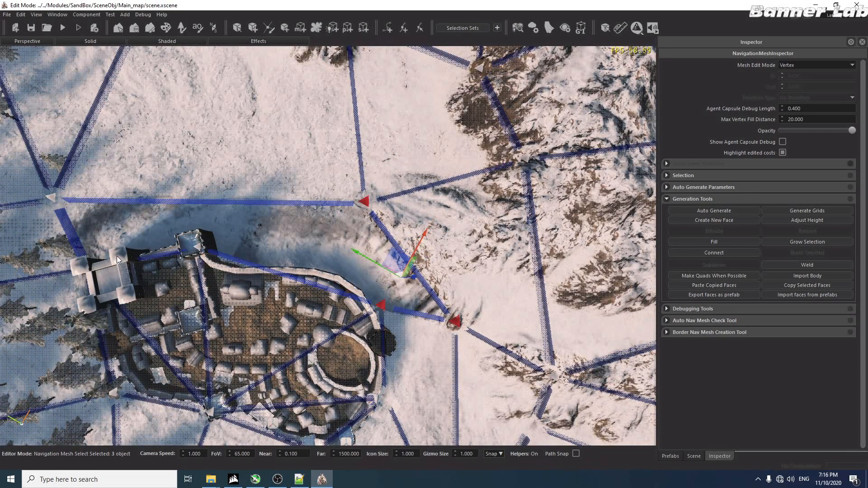
left_click(744, 240)
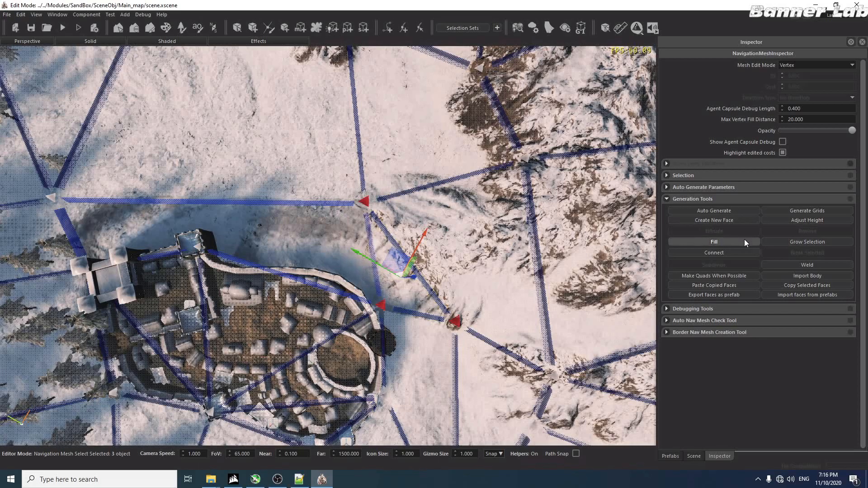
Step: Fill the face along the long curved wall between the two outer snowfield vertices and the town mesh's castle-side and enclosure-side corners
left_click(212, 200)
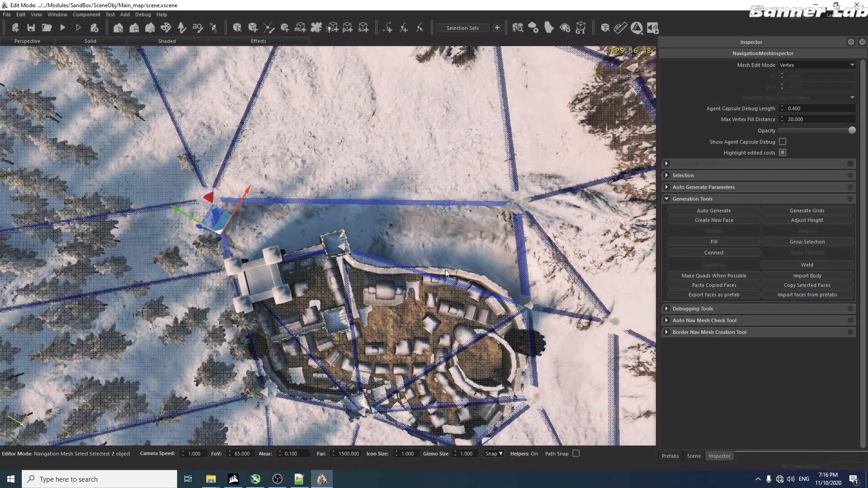
left_click(529, 302, "ctrl")
left_click(517, 202, "ctrl")
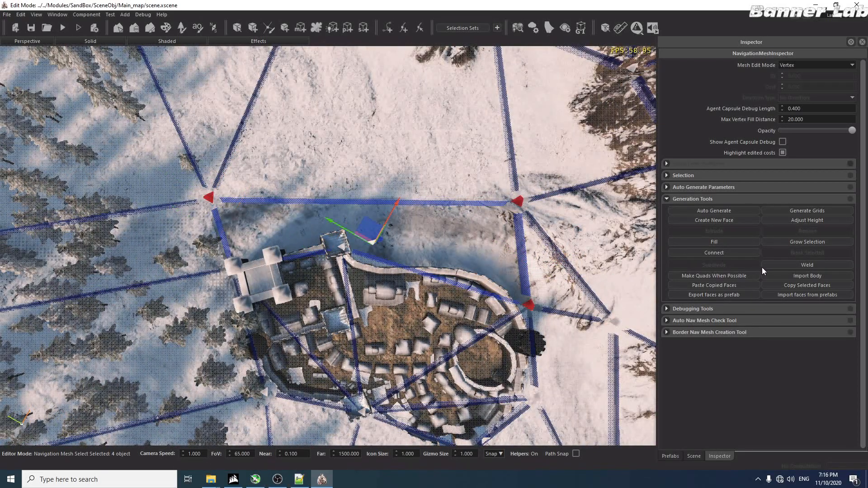
left_click(729, 243)
Step: Set the face ID to 1 for all ten new navigation mesh faces surrounding the town
scroll(482, 299, "down", 4)
right_click_drag(483, 299, 474, 300)
scroll(473, 300, "up", 5)
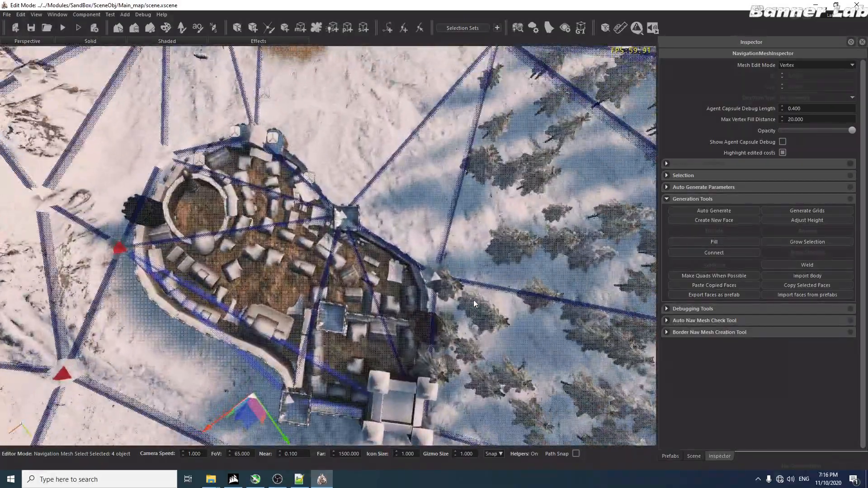
key("3")
scroll(459, 303, "down", 5)
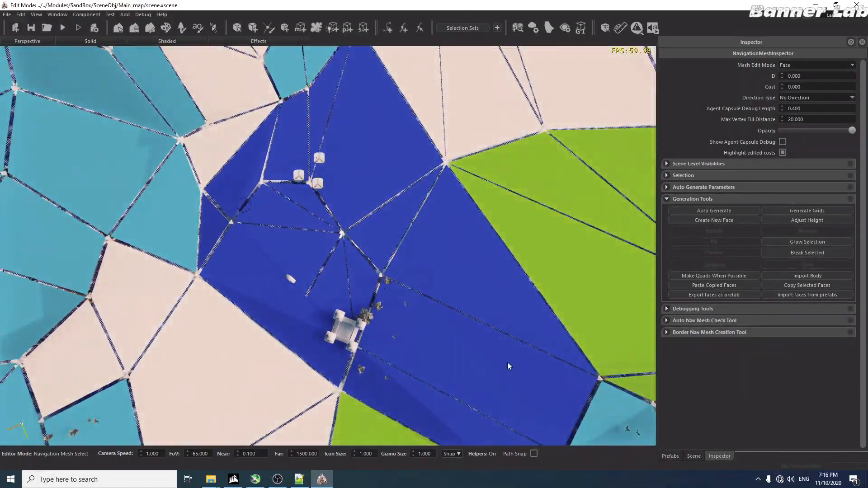
left_click(441, 339)
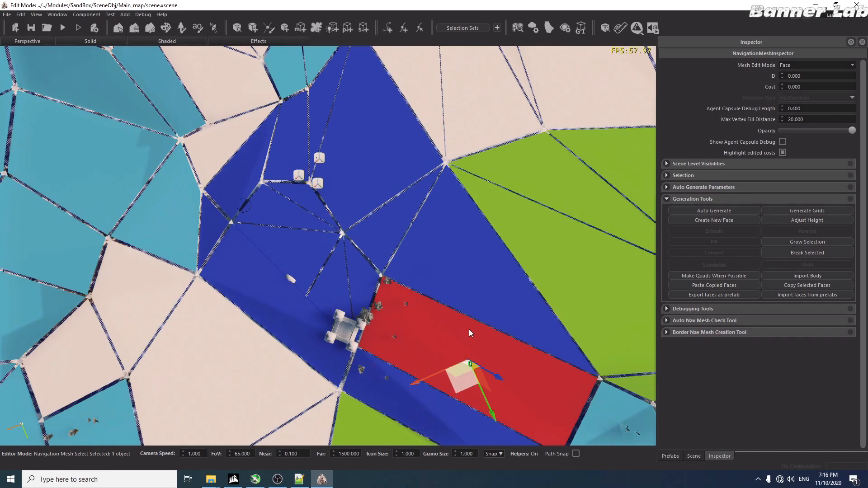
left_click(468, 285)
left_click(452, 350, "shift")
left_click(419, 406, "shift")
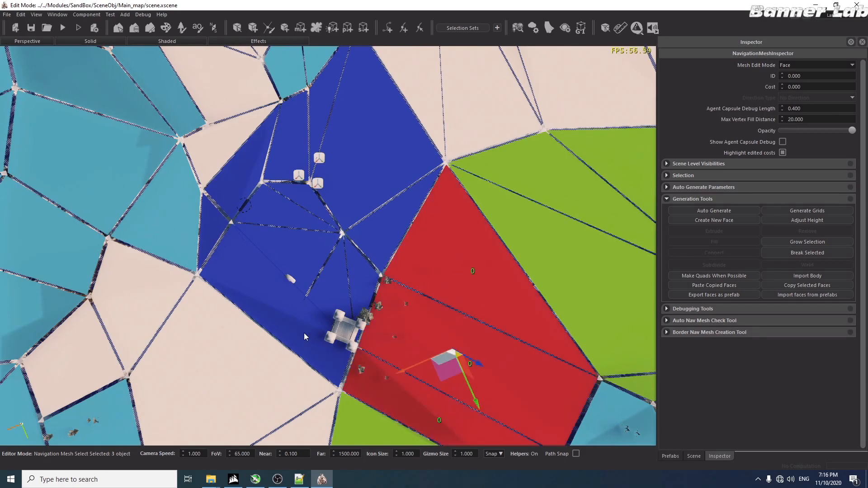
left_click(302, 331, "shift")
left_click(398, 207, "shift")
left_click(345, 153, "shift")
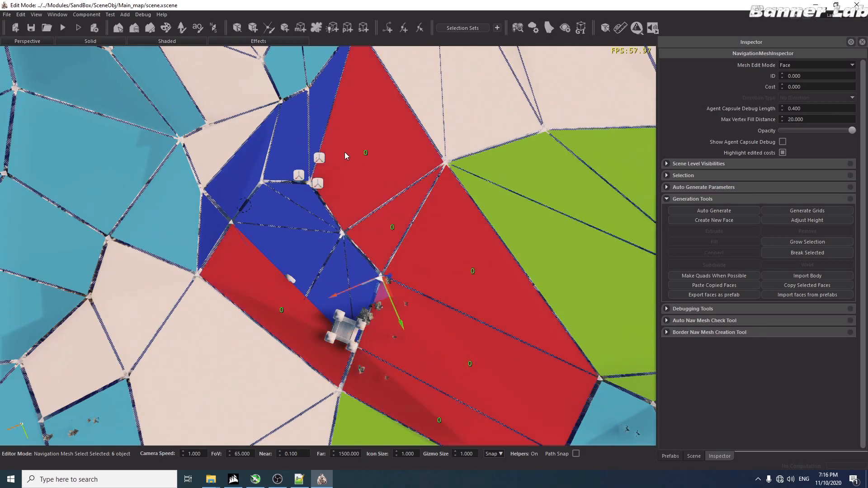
left_click(321, 117, "shift")
left_click(283, 135, "shift")
left_click(244, 155, "shift")
left_click(218, 224, "shift")
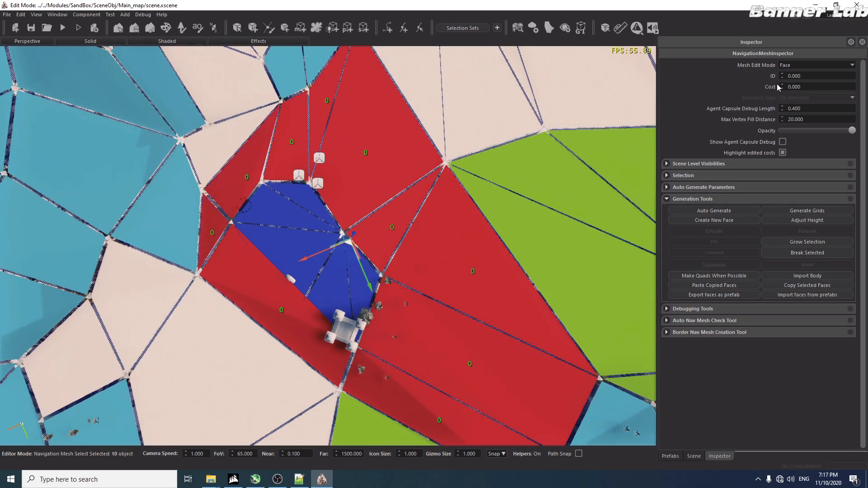
left_click(477, 87)
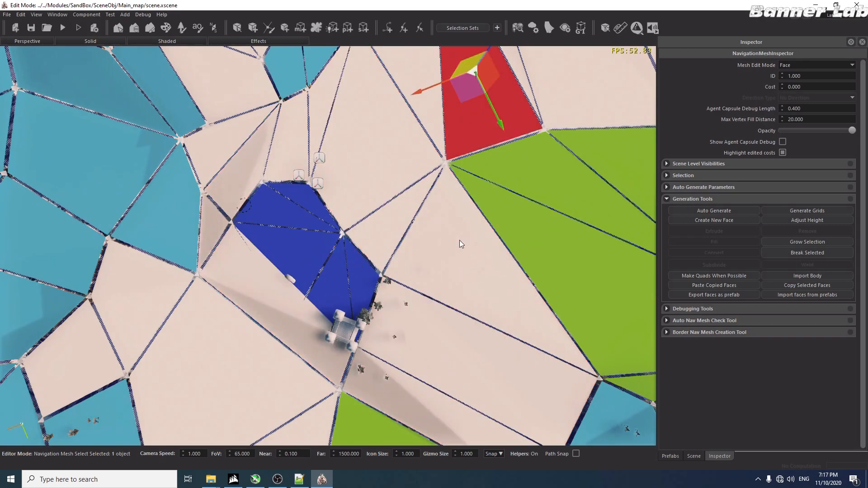
key("Escape")
Step: Set the face ID to 4 for the three forest-covered faces beside the town's castle
key("1")
middle_click_drag(484, 306, 393, 314)
key("3")
left_click_drag(435, 200, 335, 235)
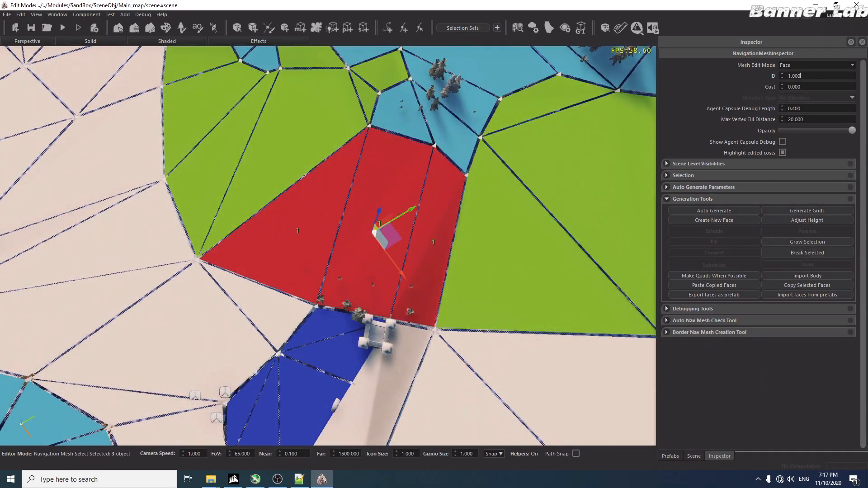
left_click(550, 274)
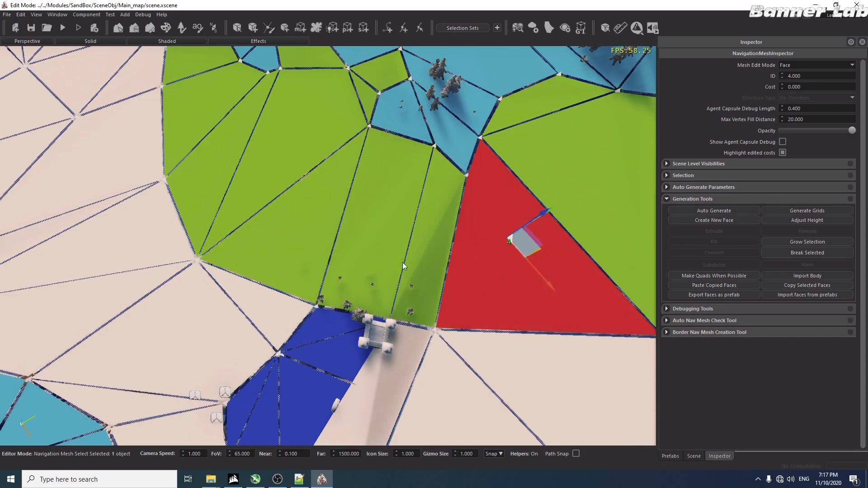
left_click(375, 232)
Step: Set the face ID to 14 for the five navigation mesh faces inside the town walls
middle_click_drag(462, 245, 292, 345)
left_click(171, 233)
scroll(293, 339, "up", 5)
left_click(295, 299)
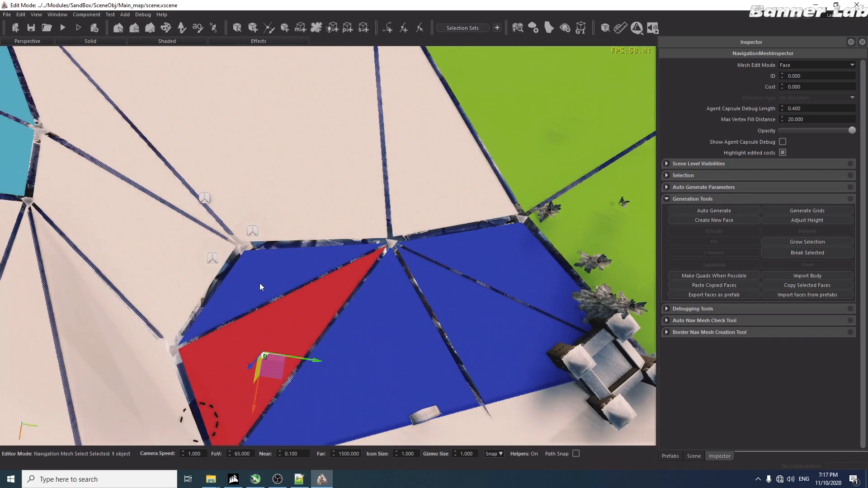
left_click(259, 283, "shift")
left_click(356, 326, "shift")
left_click(498, 314, "shift")
left_click(501, 272, "shift")
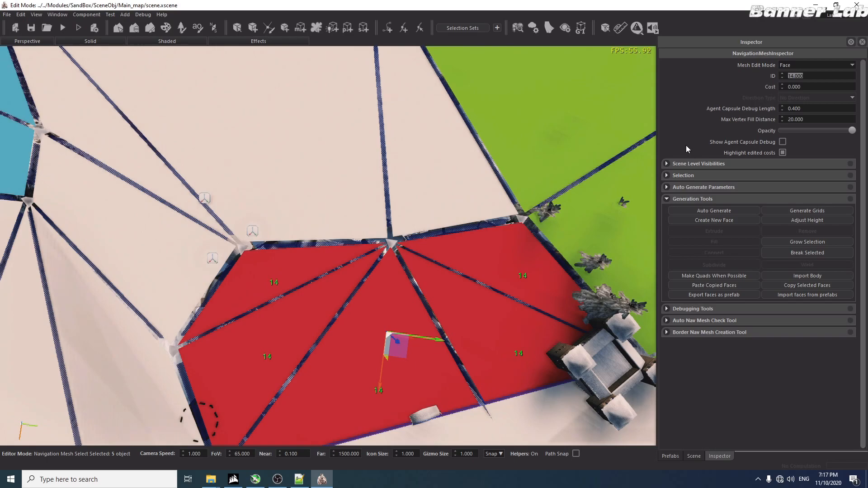
left_click(391, 224)
scroll(349, 316, "down", 3)
left_click(348, 330)
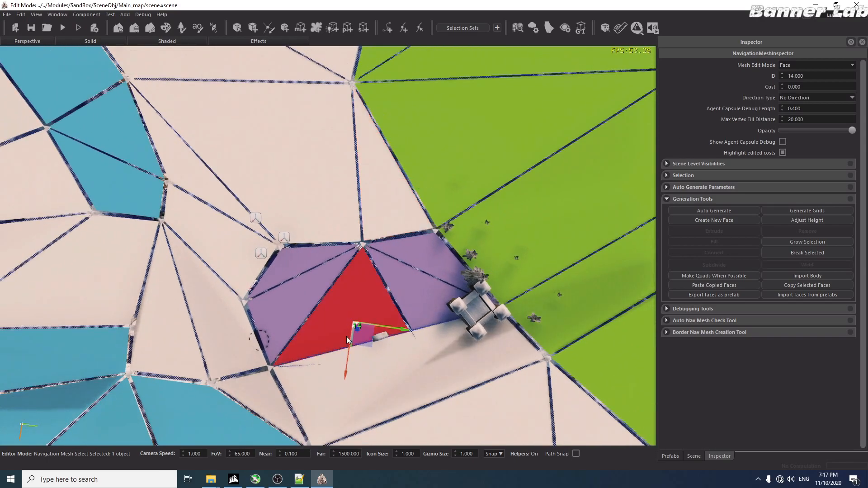
Step: Examine the town's face types against the surrounding map and the mesh connections around its walls
scroll(352, 314, "down", 10)
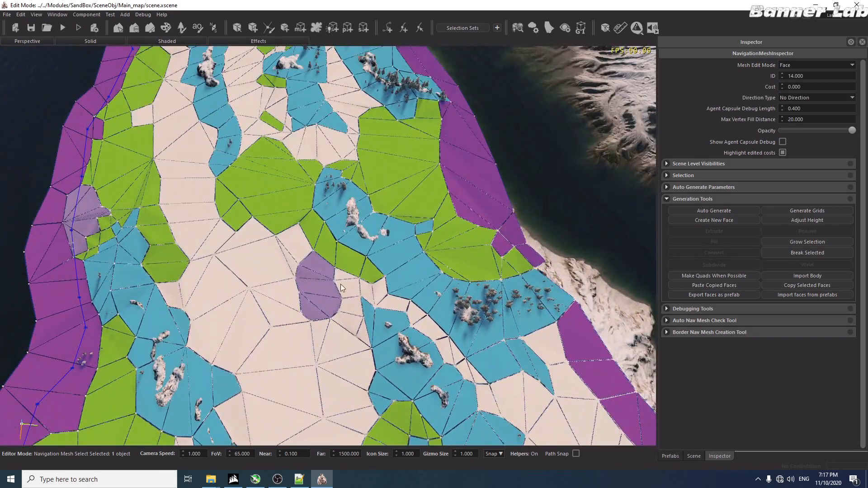
scroll(328, 303, "up", 3)
key("1")
scroll(342, 314, "up", 4)
right_click_drag(342, 313, 291, 158)
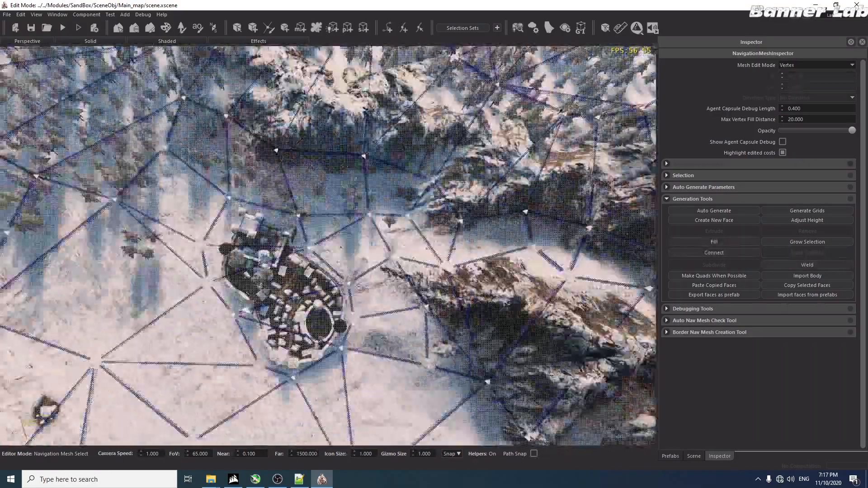
scroll(398, 311, "up", 3)
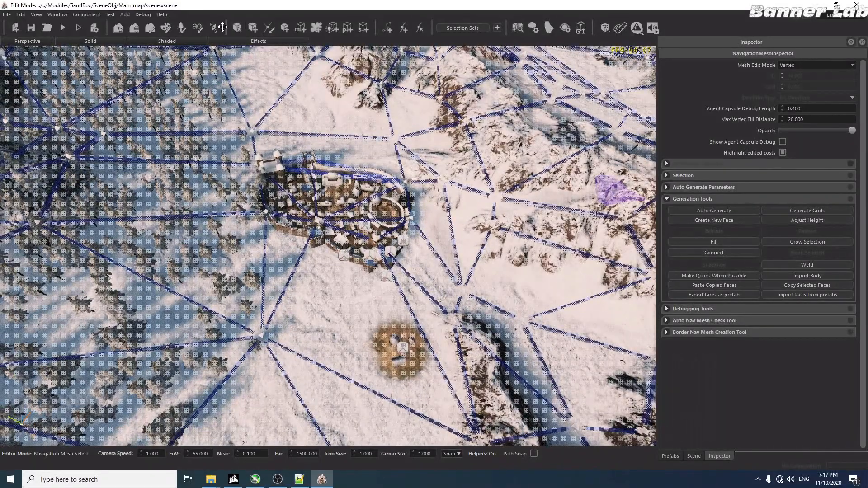
Step: Select the map_bridge_ase entity crossing the river in entity selection mode and open the prefab browser
left_click(237, 26)
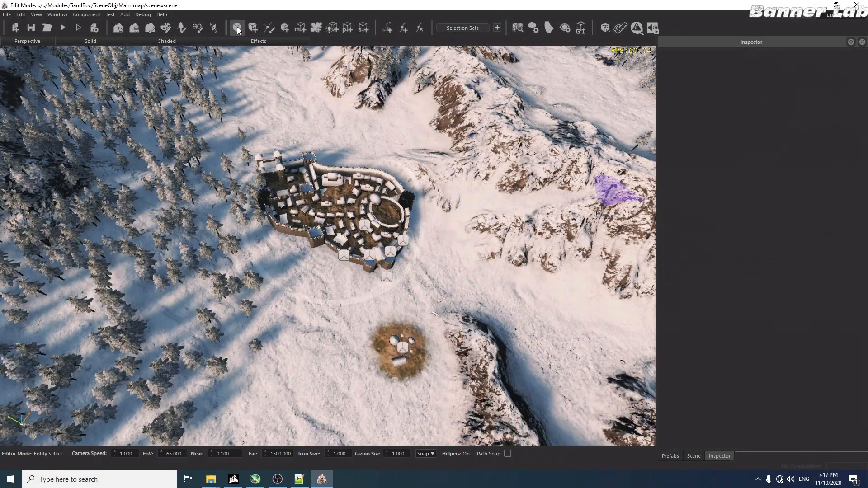
right_click_drag(231, 86, 227, 96)
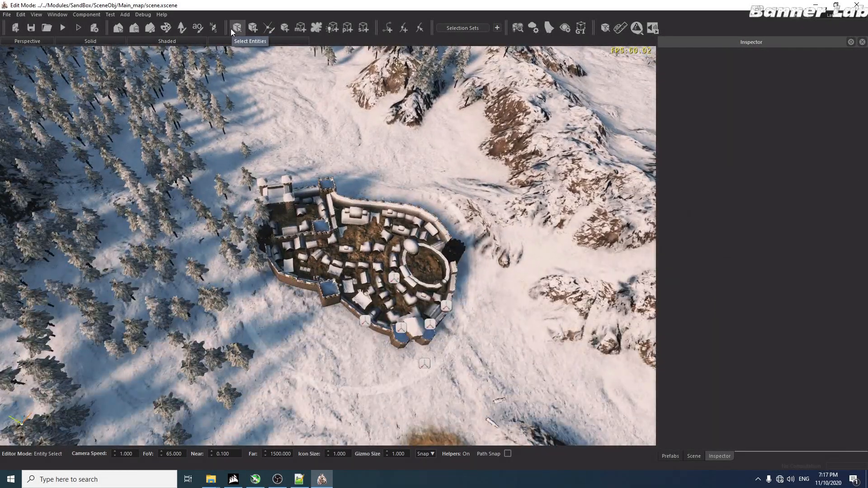
right_click_drag(322, 339, 359, 326)
key("w")
key("w")
key("s")
right_click_drag(403, 292, 407, 278)
left_click(353, 261)
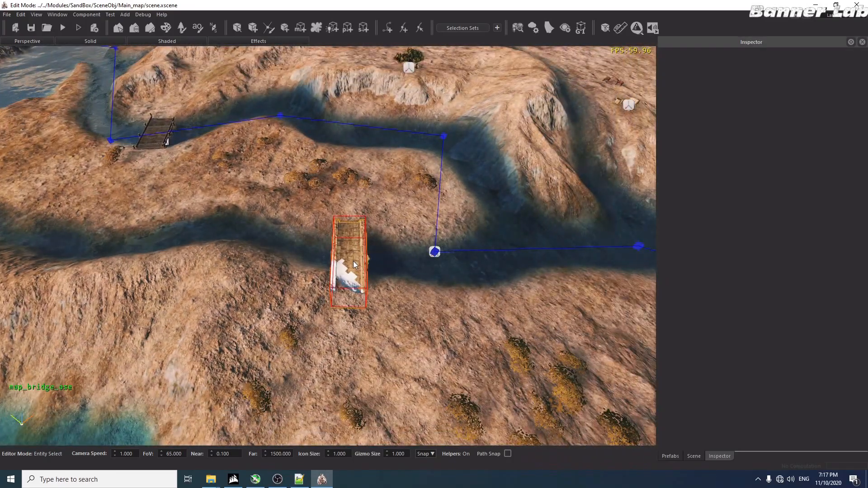
left_click(693, 456)
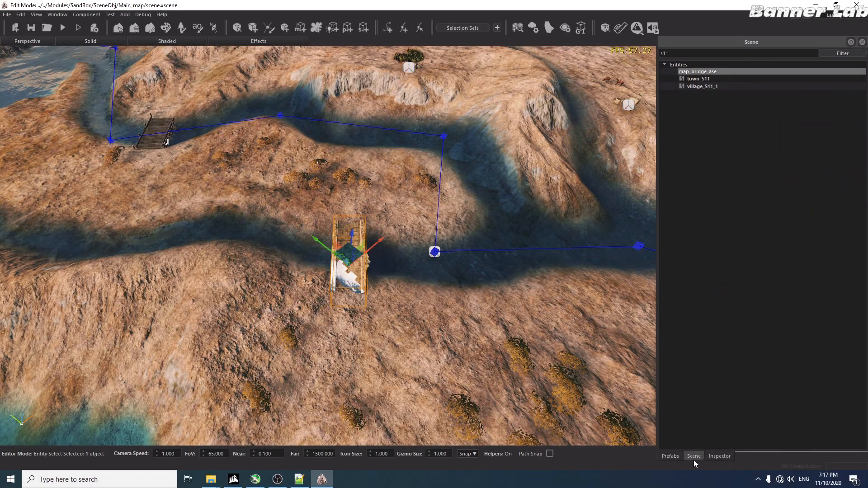
left_click(671, 457)
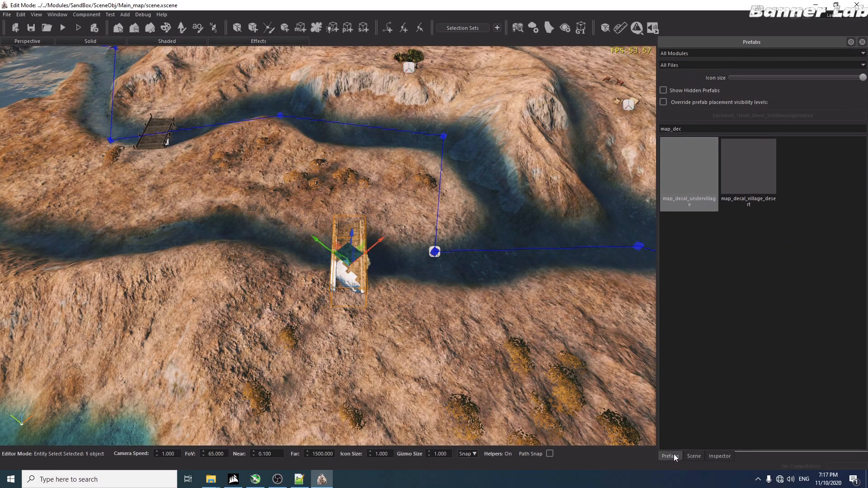
Step: Duplicate the map_bridge_ase entity from the scene entity list and move the copy onto another stretch of the river
left_click(699, 456)
right_click(714, 70)
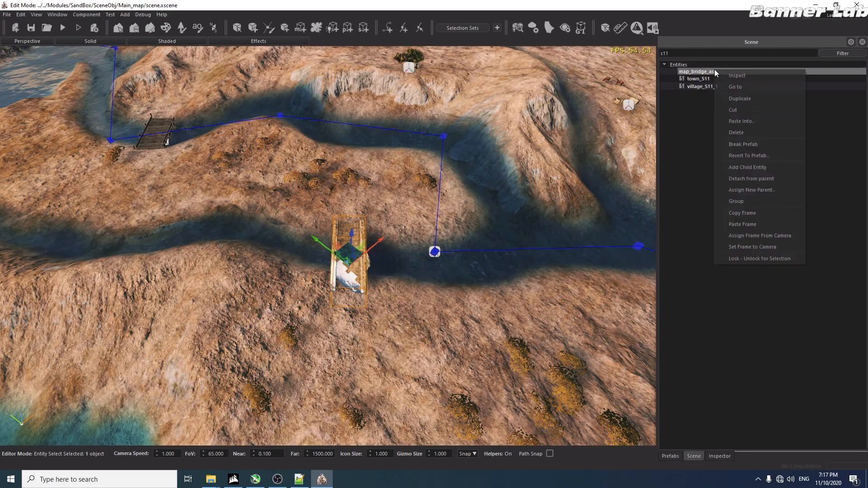
left_click(726, 97)
middle_click_drag(440, 241, 640, 223)
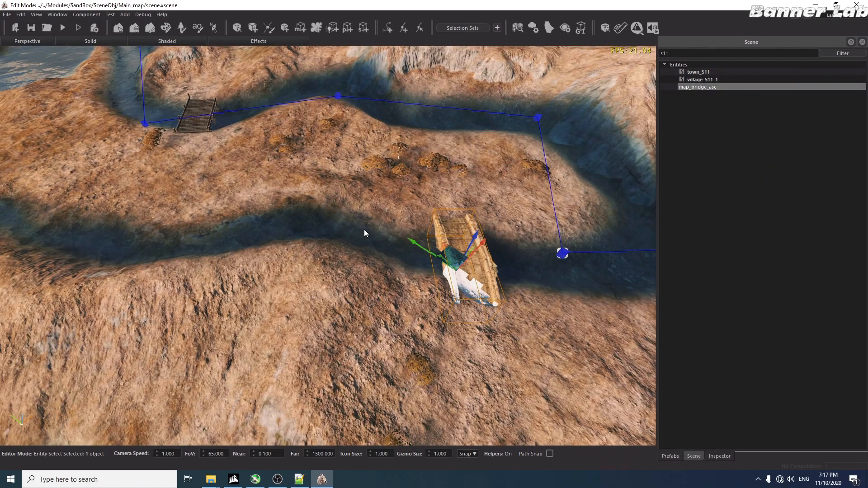
middle_click(269, 229)
right_click_drag(286, 241, 312, 165)
left_click_drag(465, 202, 321, 237)
right_click_drag(321, 238, 434, 246)
Step: Rotate the duplicated bridge to span the river from bank to bank, adjust its height, and deselect it
key("e")
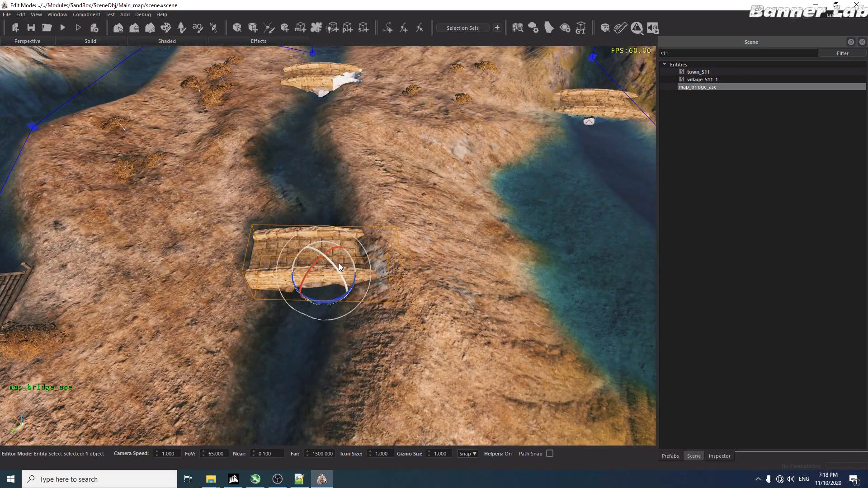
mouse_move(346, 259)
left_mouse_down()
mouse_move(303, 222)
mouse_move(387, 181)
mouse_move(329, 238)
mouse_move(332, 265)
left_mouse_up()
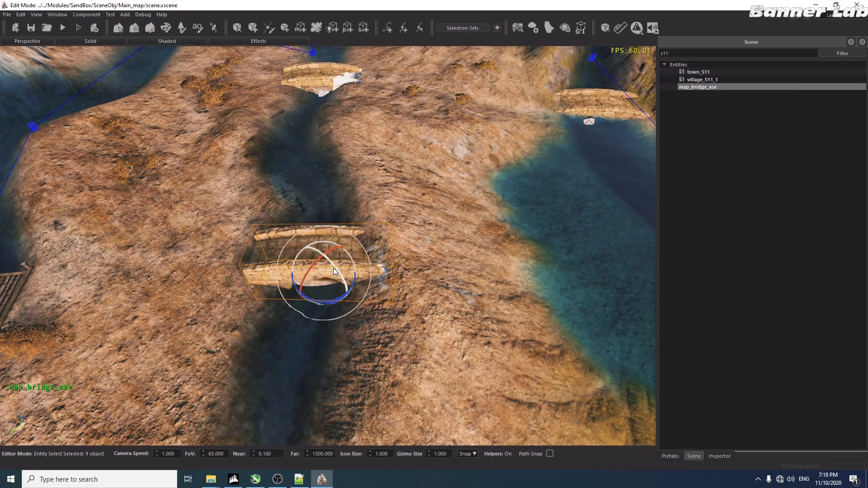
left_click_drag(330, 267, 376, 243)
middle_click_drag(375, 243, 482, 188)
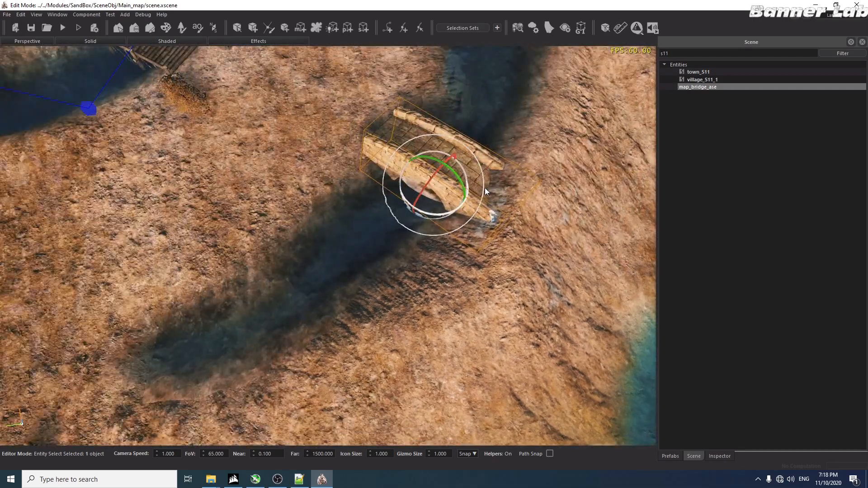
left_click_drag(439, 196, 417, 195)
key("w")
left_click_drag(432, 158, 433, 168)
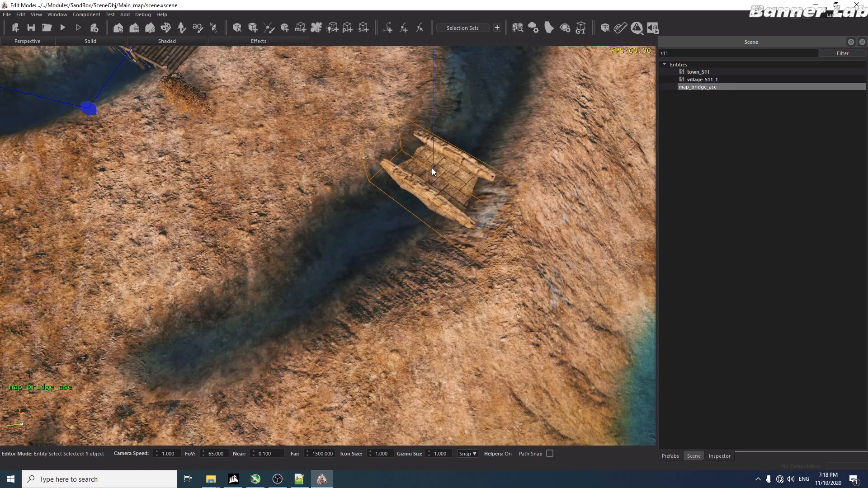
left_click(327, 166)
Step: In navigation mesh mode, move the nearest vertex on each bank to line their shared edge up with one side of the bridge
mouse_move(327, 166)
middle_mouse_down()
mouse_move(310, 151)
mouse_move(407, 181)
mouse_move(334, 173)
mouse_move(332, 159)
middle_mouse_up()
key("w")
key("s")
scroll(289, 192, "up", 4)
scroll(277, 188, "down", 4)
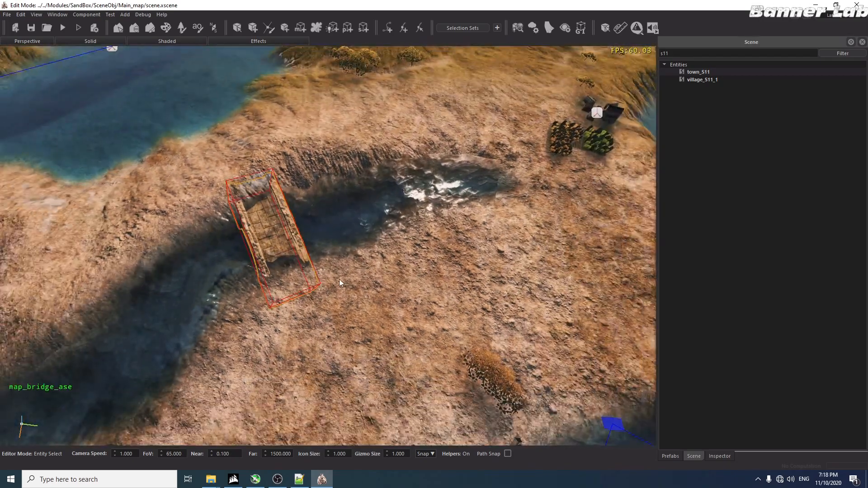
key("w")
middle_click_drag(327, 245, 289, 240)
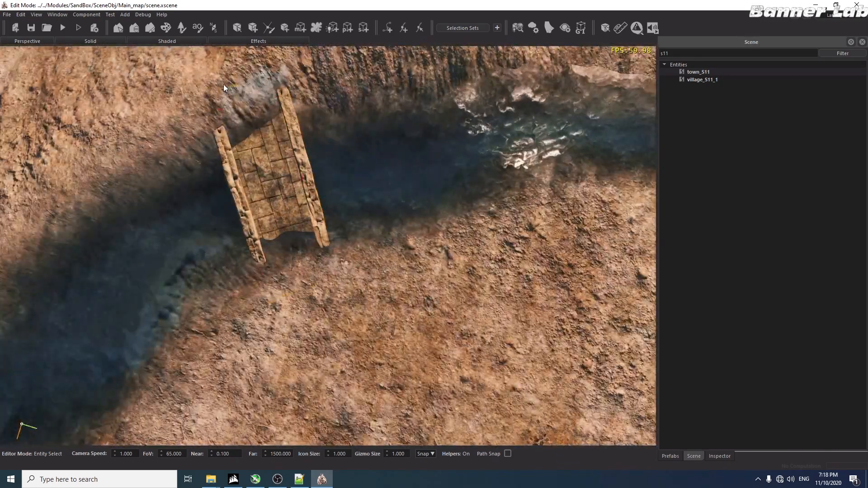
left_click(214, 28)
scroll(452, 194, "up", 6)
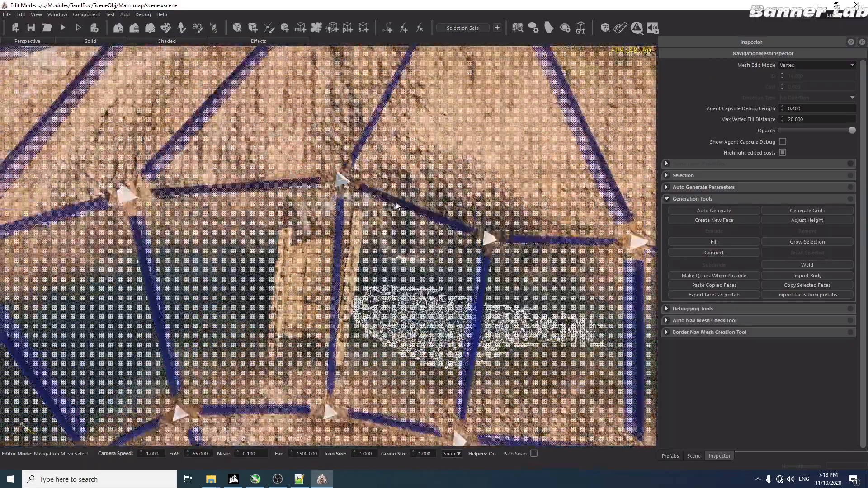
left_click(341, 180)
left_click_drag(342, 181, 357, 182)
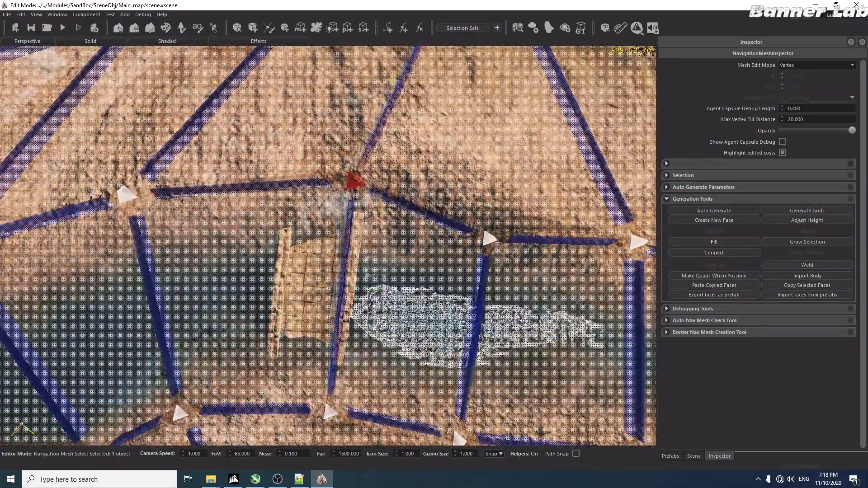
left_click(330, 412)
left_click_drag(330, 412, 322, 411)
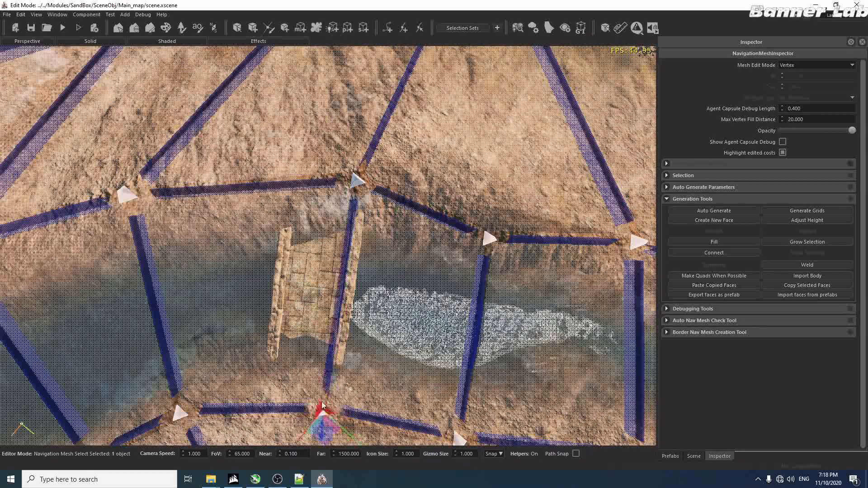
Step: Move the neighbouring vertex on each bank to the bridge's other side, framing the bridge in one narrow face, and adjust the adjoining corner
left_click(127, 195)
left_click_drag(127, 196, 300, 178)
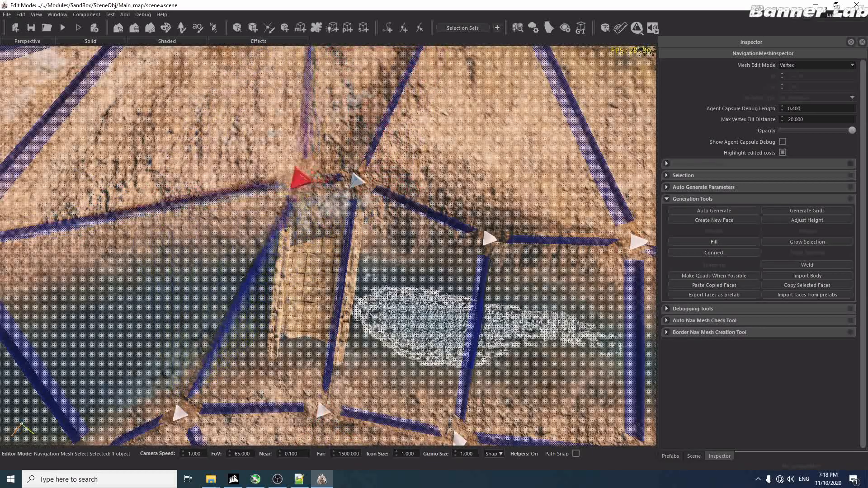
left_click(183, 414)
left_click_drag(190, 419, 268, 407)
middle_click_drag(270, 407, 409, 267)
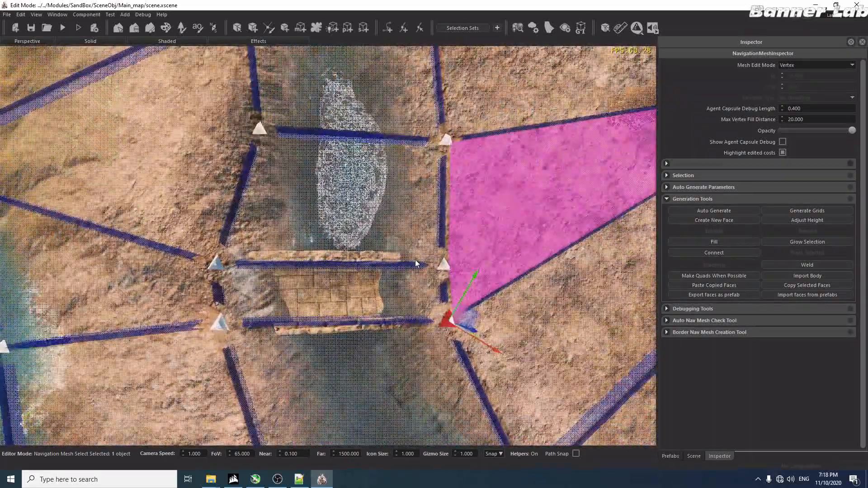
left_click(451, 258)
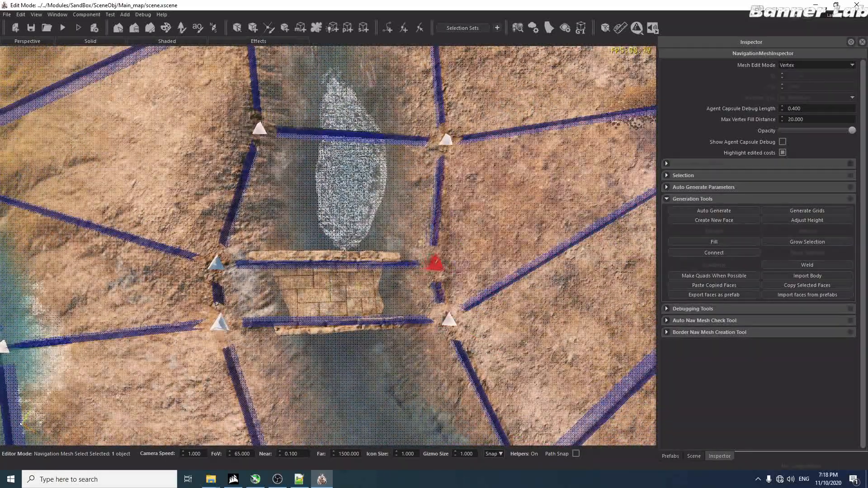
Step: Check the face IDs of the river faces around the new bridge and of the narrow face under an existing bridge
middle_click_drag(449, 320, 332, 257)
key("3")
left_click(332, 257)
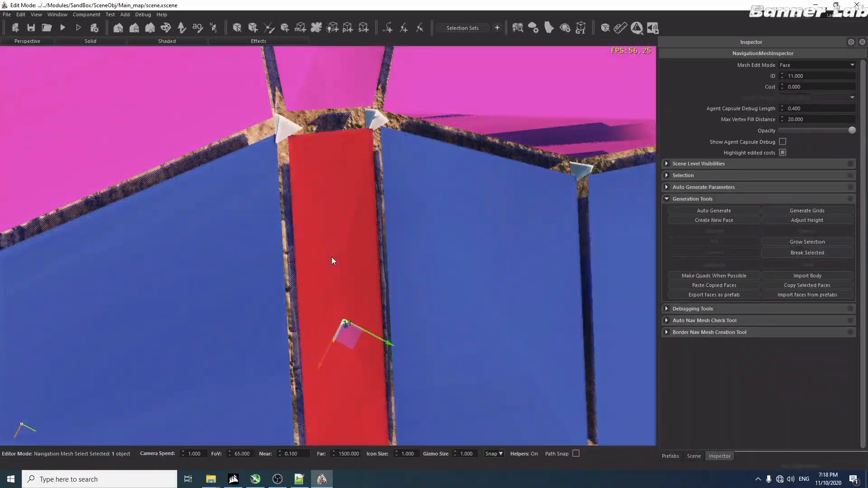
scroll(384, 181, "down", 5)
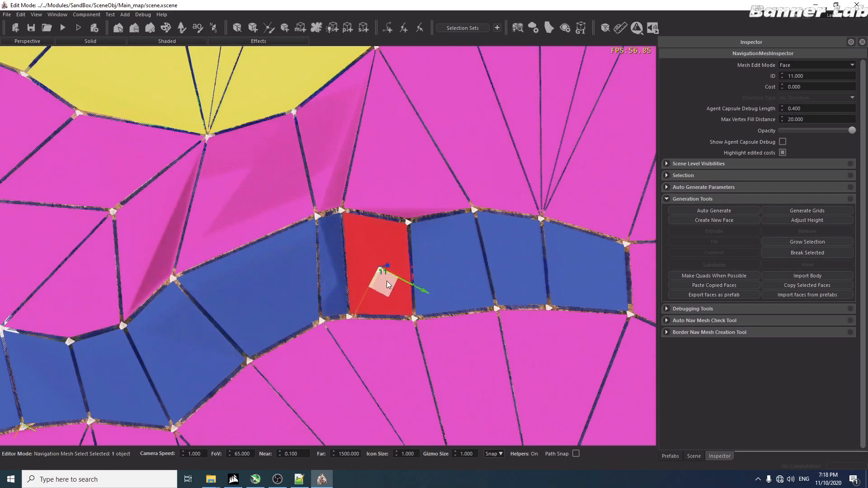
left_click(338, 265)
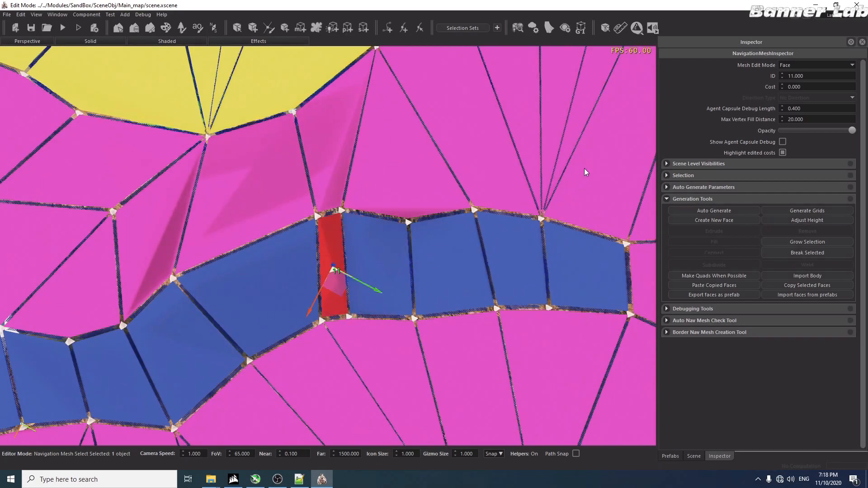
right_click_drag(368, 302, 299, 289)
key("a")
left_click(268, 158)
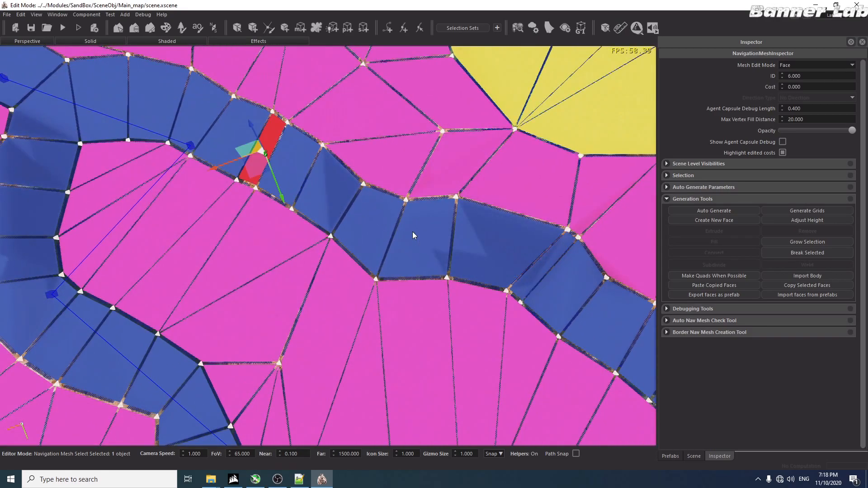
Step: Set the face ID to 6 for the narrow navigation mesh face under the new bridge
key("w")
right_click_drag(337, 243, 343, 238)
key("d")
key("s")
left_click(433, 201)
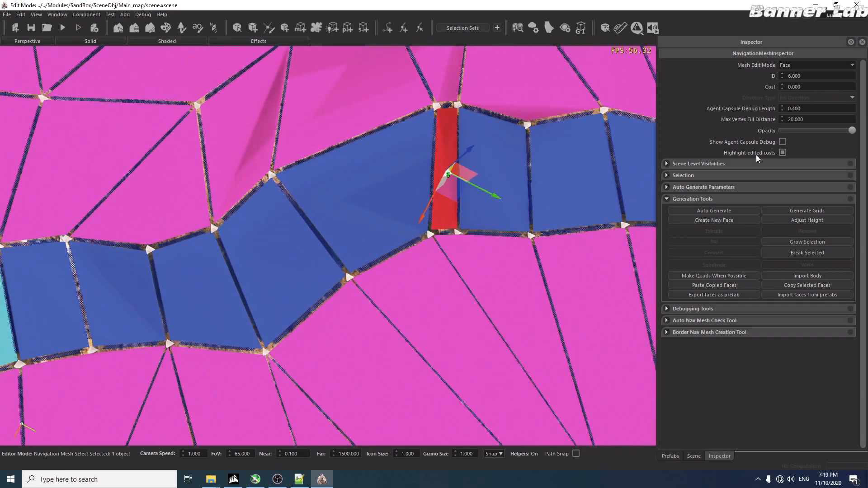
Step: Save the Main_map scene
left_click(583, 297)
key("s")
right_click_drag(582, 297, 1, 53)
key("w")
left_click(349, 156)
key("s")
key("w")
left_click(6, 15)
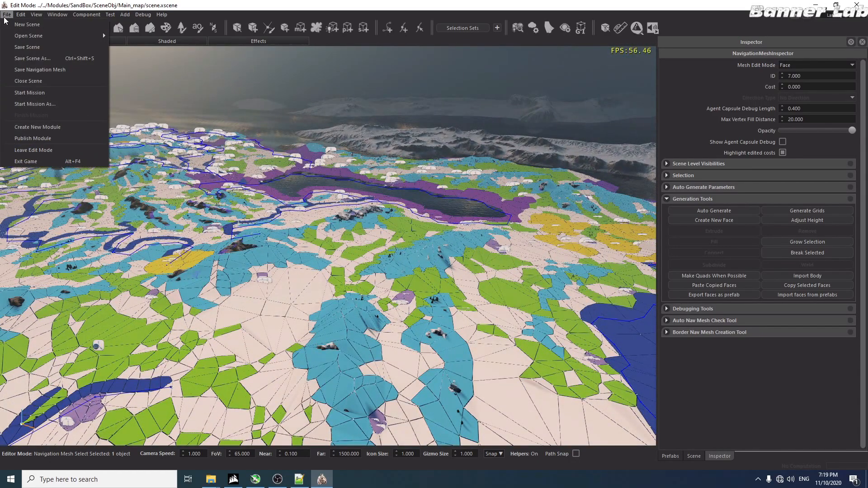
left_click(58, 42)
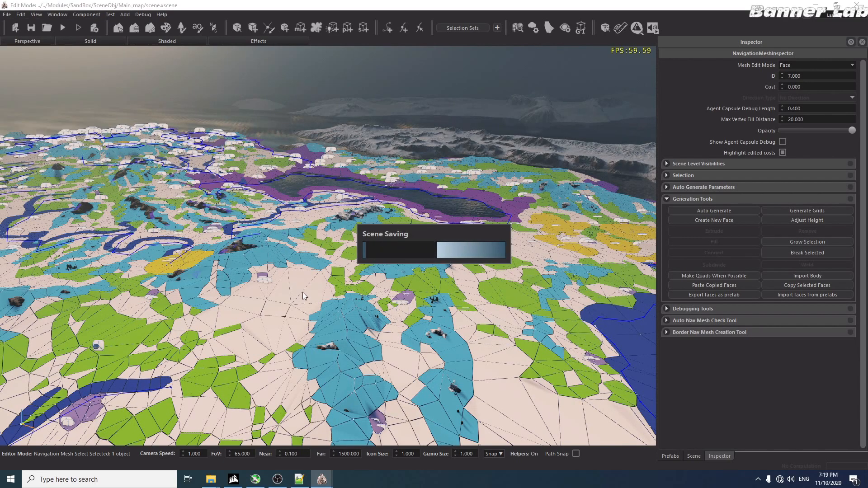
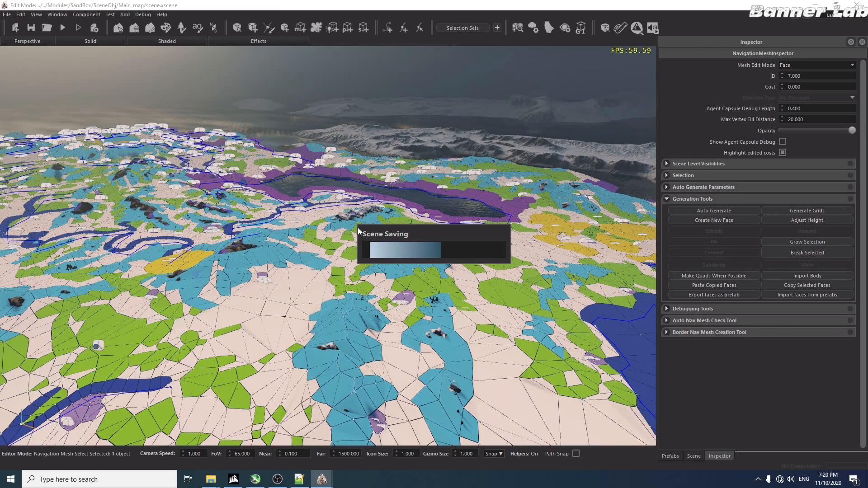
Step: Save the scene as Main_map into the $BASE/Modules/New_Settlement/ module
left_click(7, 15)
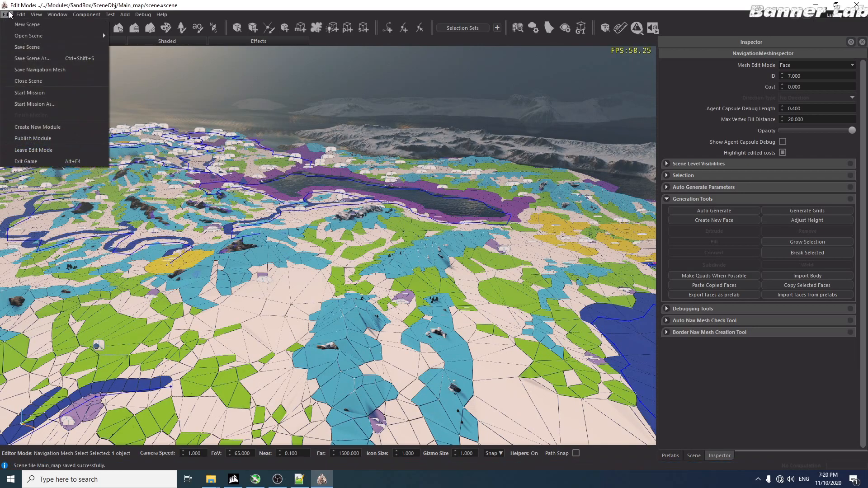
left_click(64, 57)
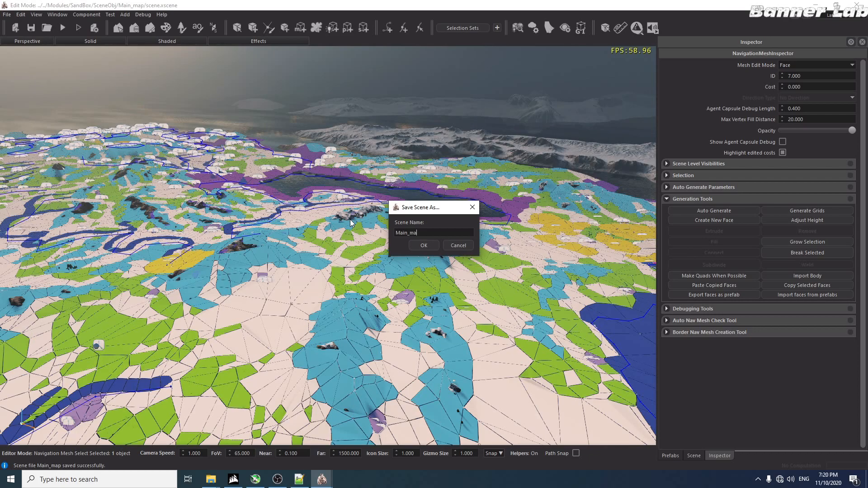
left_click(418, 245)
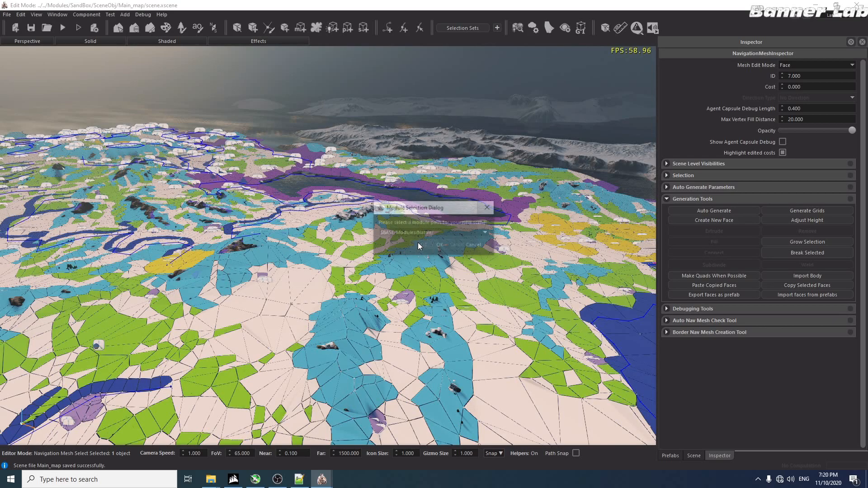
left_click(427, 232)
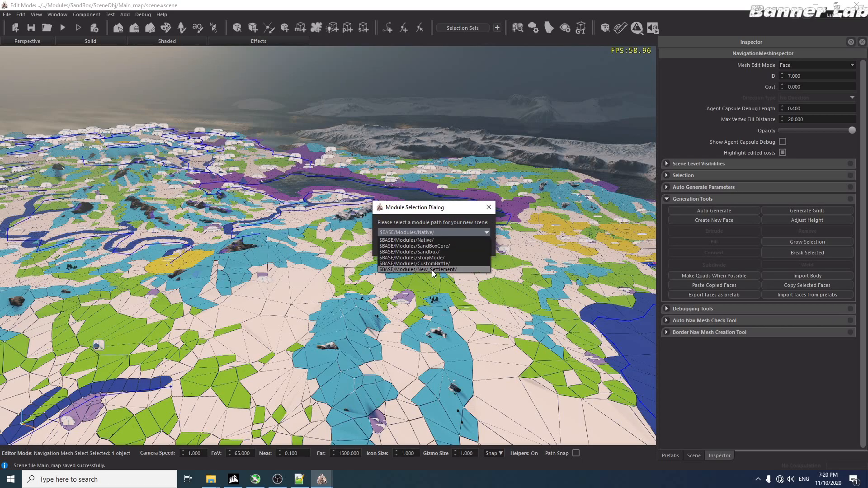
left_click(433, 269)
left_click(439, 246)
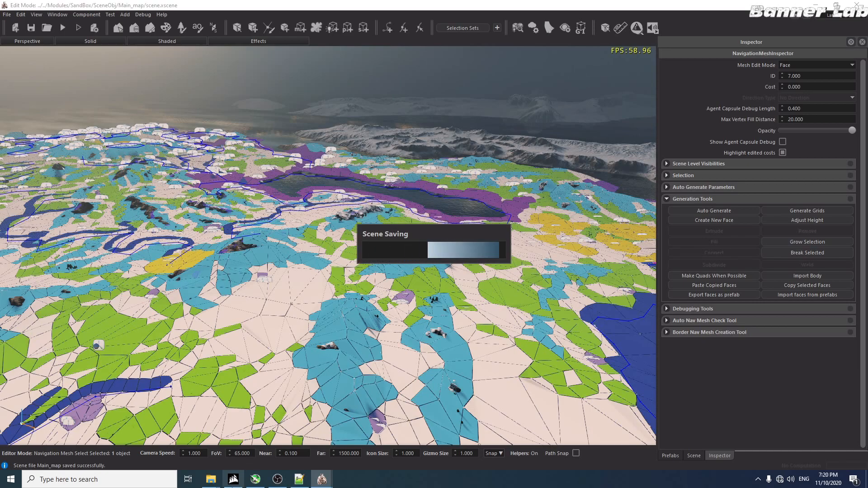
Step: Switch to File Explorer and open the Main_map folder inside New_Settlement's SceneObj folder
mouse_move(211, 480)
left_click(161, 434)
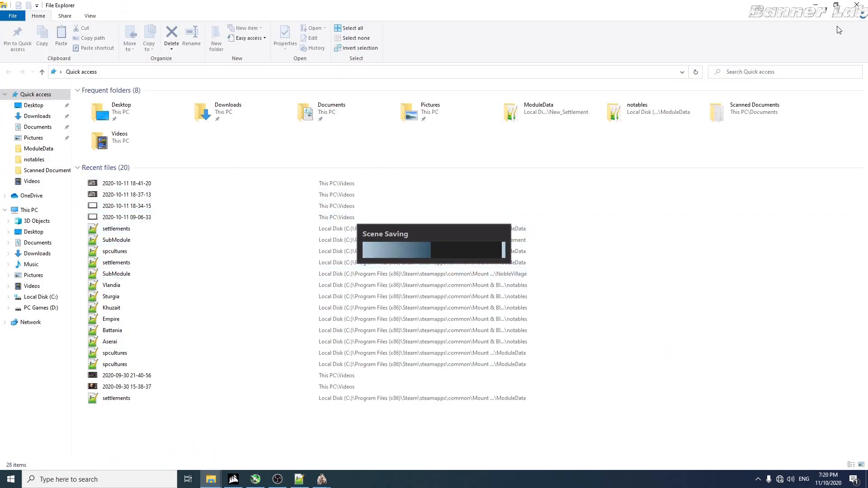
left_click(816, 5)
left_click(816, 5)
double_click(51, 429)
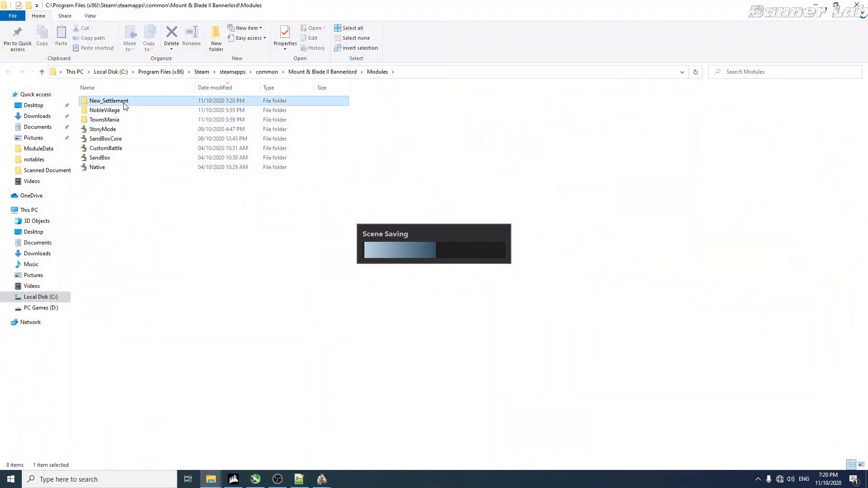
double_click(119, 100)
double_click(132, 176)
left_click(134, 101)
double_click(125, 102)
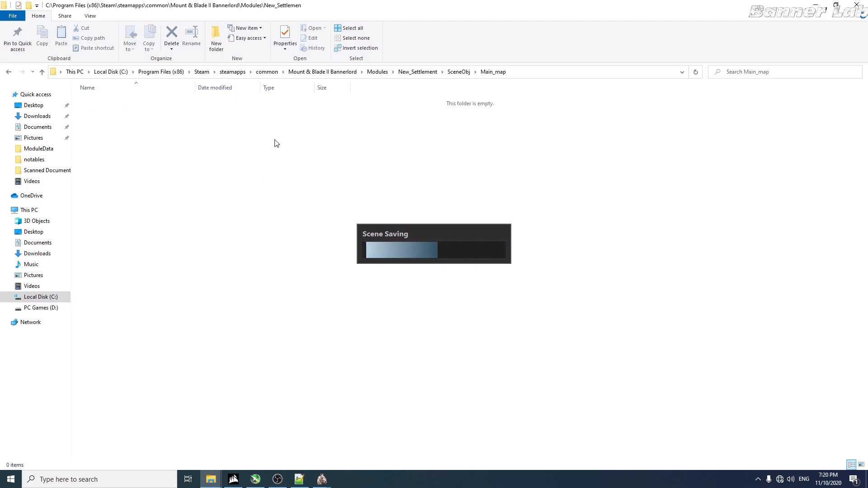
Step: Check the contents of New_Settlement's SceneEditData\Main_map folder and return to the New_Settlement folder
left_click(457, 72)
left_click(418, 72)
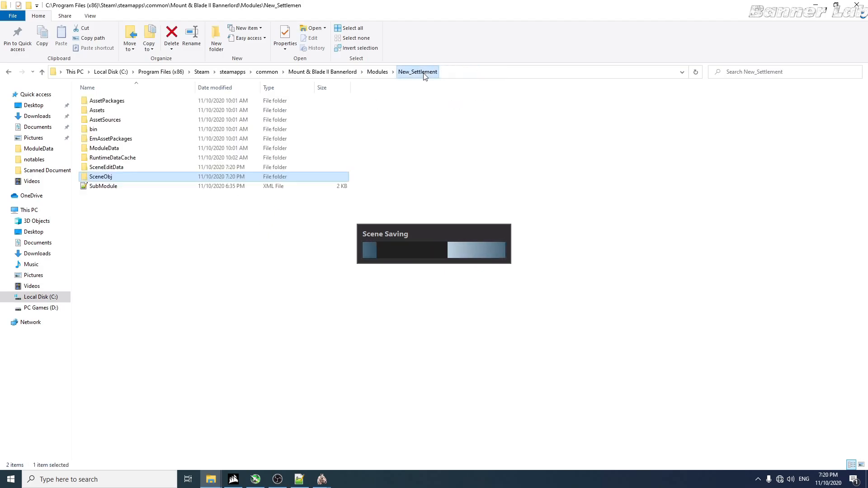
double_click(181, 169)
left_click(148, 101)
double_click(148, 102)
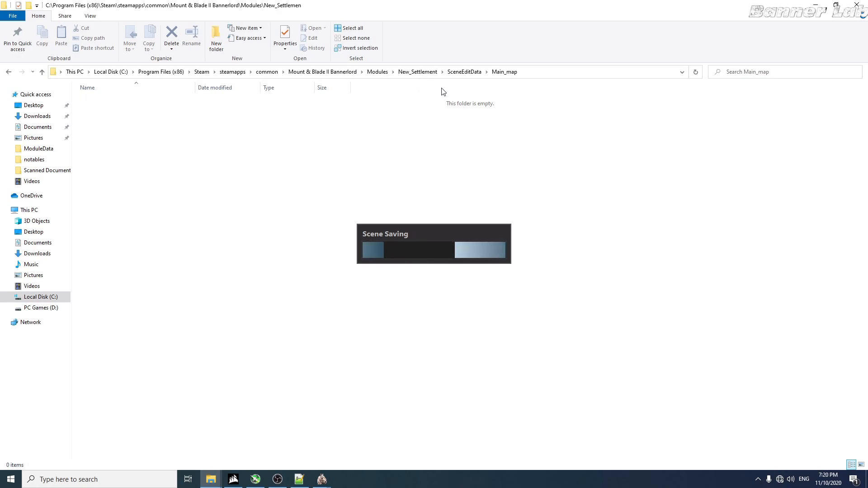
left_click(426, 73)
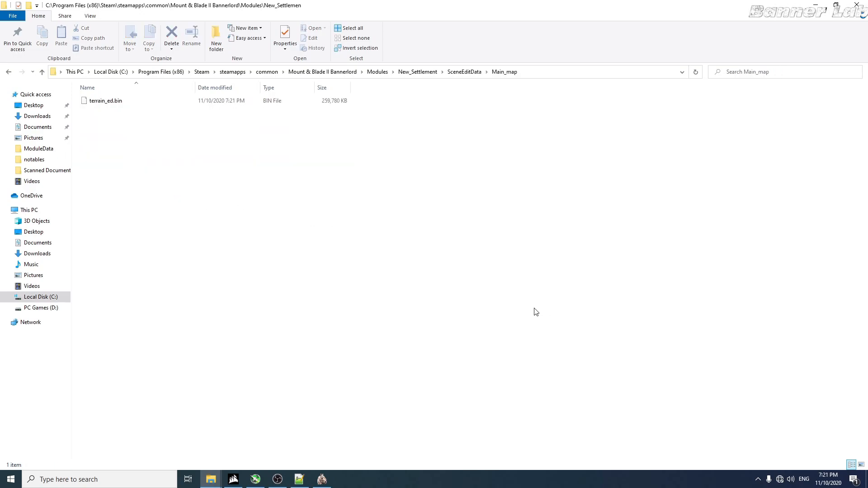
left_click(154, 101)
left_click(458, 73)
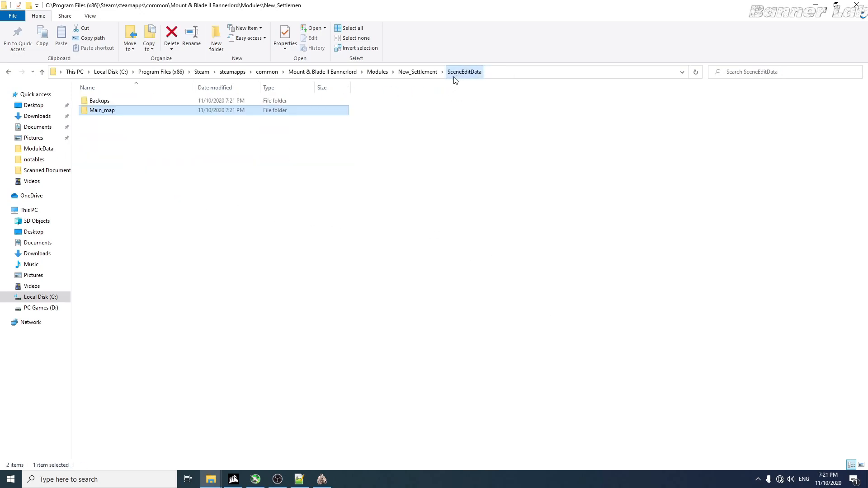
left_click(429, 78)
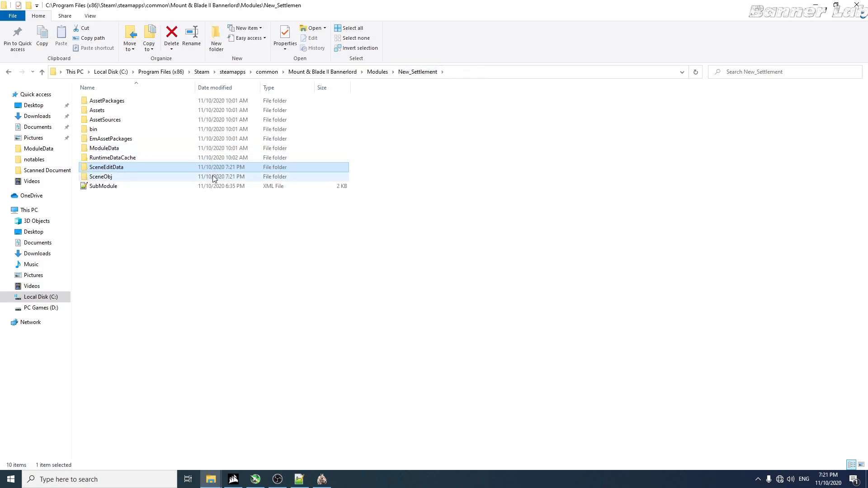
Step: Check the contents of the Backups and Main_map folders inside New_Settlement's SceneObj folder
double_click(226, 177)
double_click(170, 101)
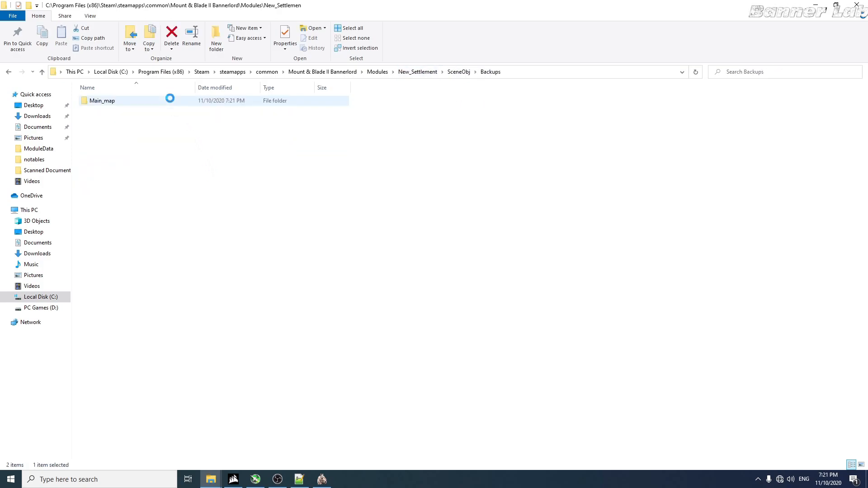
left_click(10, 73)
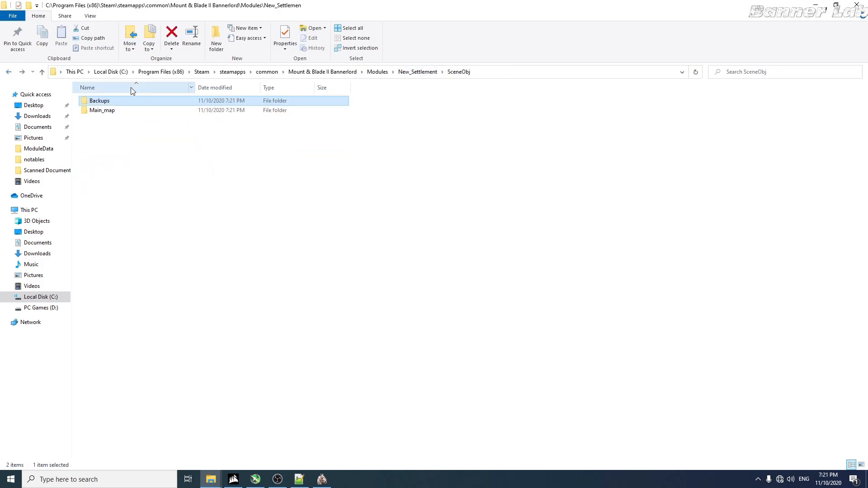
double_click(142, 111)
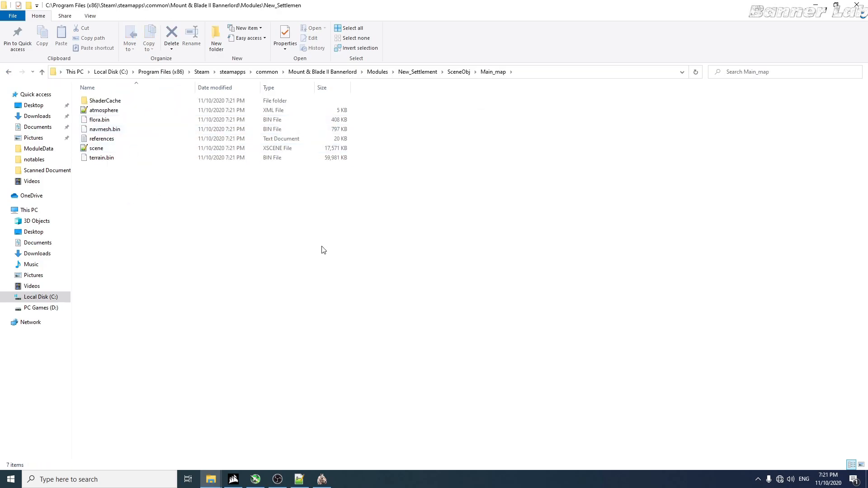
Step: Check the size of the New_Settlement module folder in its properties
left_click(378, 73)
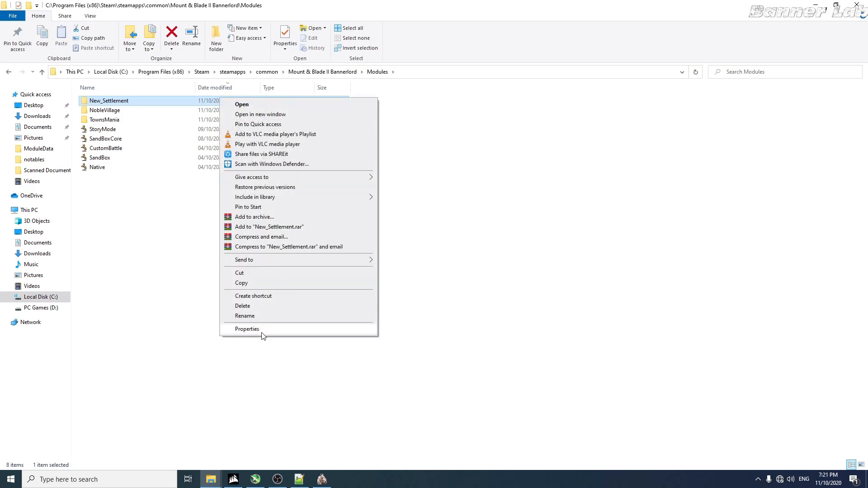
left_click(262, 333)
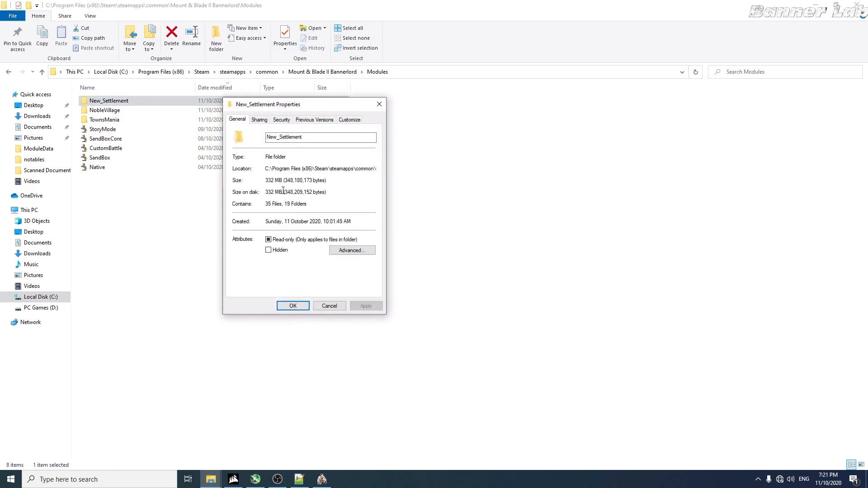
left_click(379, 105)
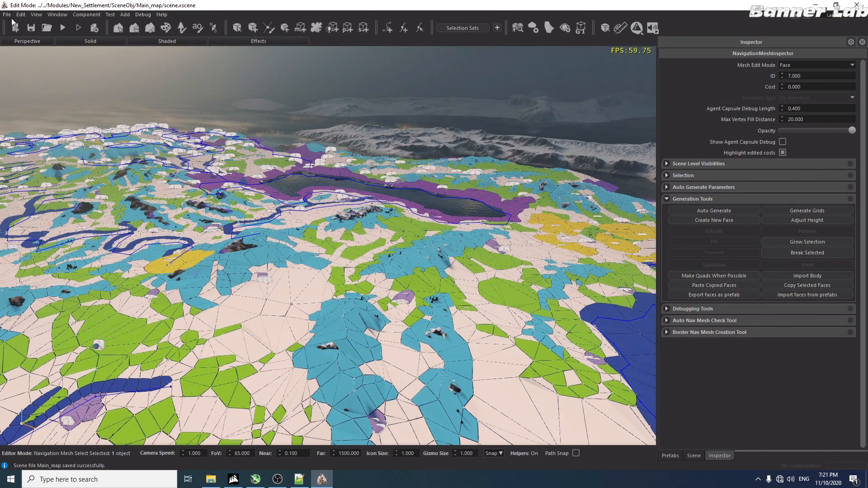
Step: Close the Main_map scene in the scene editor without saving the changes again
left_click(12, 16)
left_click(54, 148)
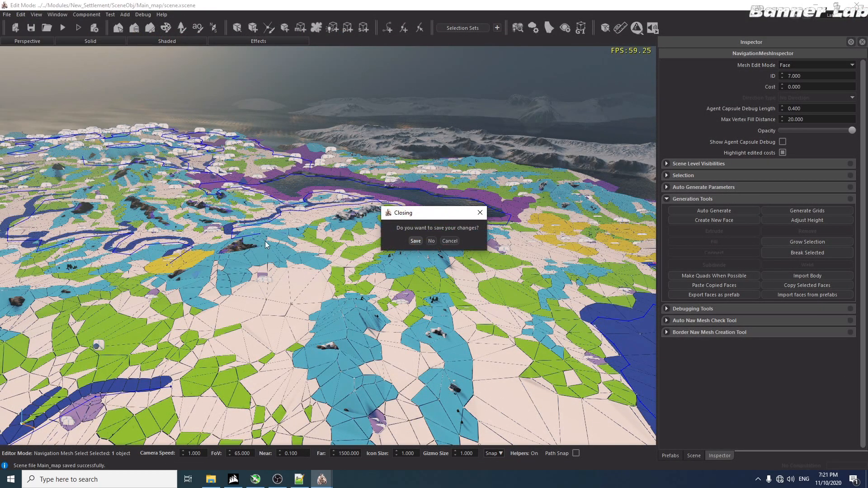
left_click(431, 240)
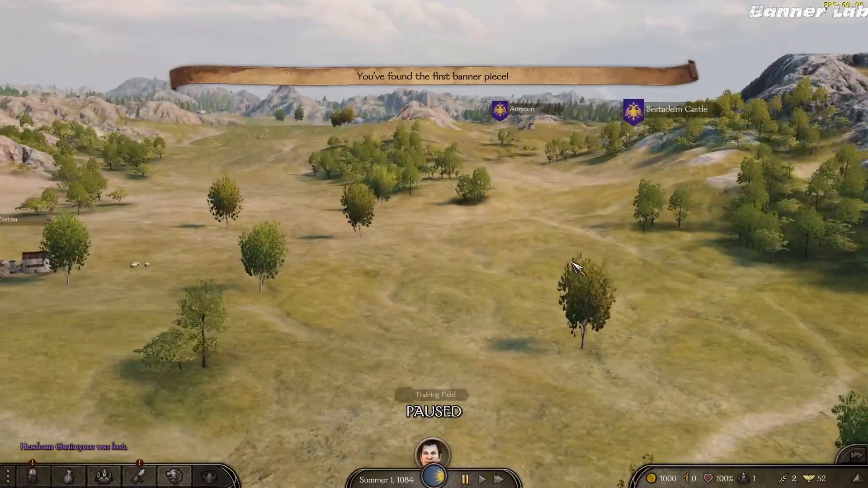
Step: Locate Sample sturgia town and its villages in the north of the in-game campaign map
scroll(577, 268, "down", 15)
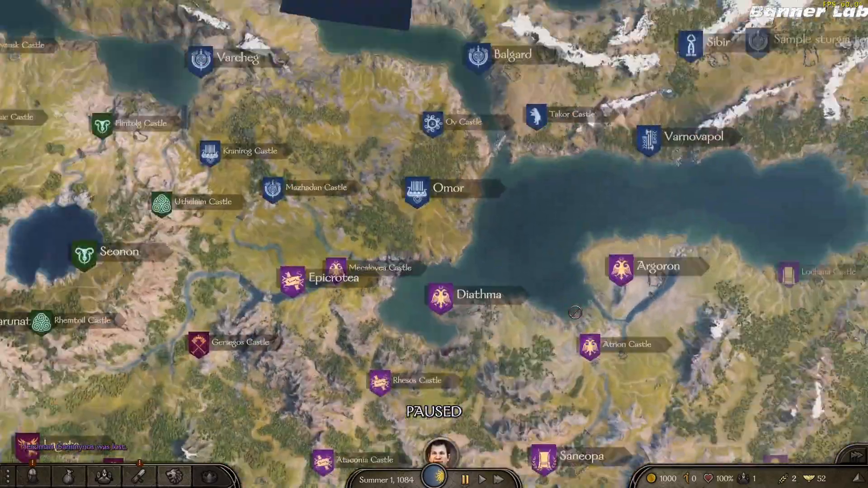
scroll(574, 311, "up", 4)
key("w")
key("d")
key("w")
scroll(464, 429, "up", 5)
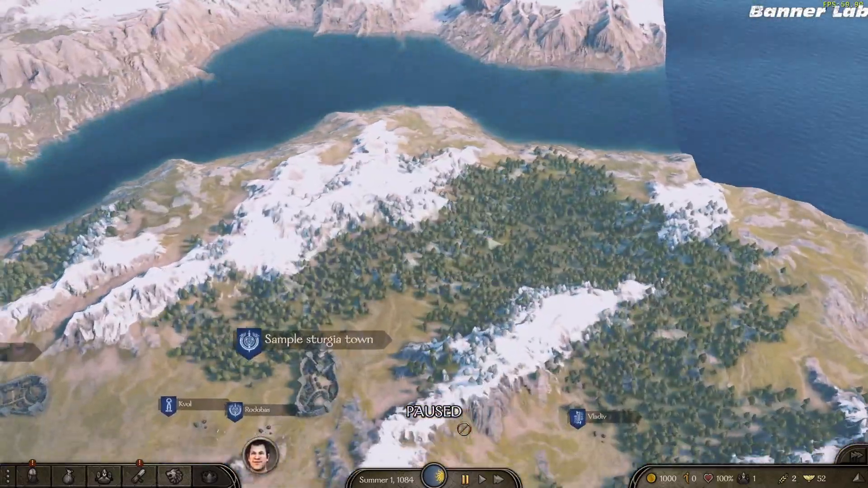
scroll(464, 429, "up", 8)
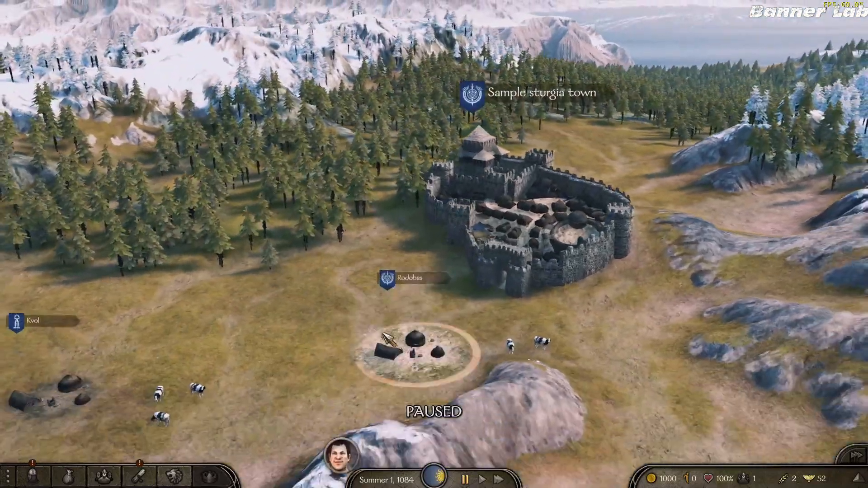
Step: Inspect Sample sturgia town from several sides and check the bound settlement of the village Rodobas
scroll(403, 350, "down", 4)
middle_click_drag(404, 350, 530, 410)
key("d")
scroll(530, 254, "up", 4)
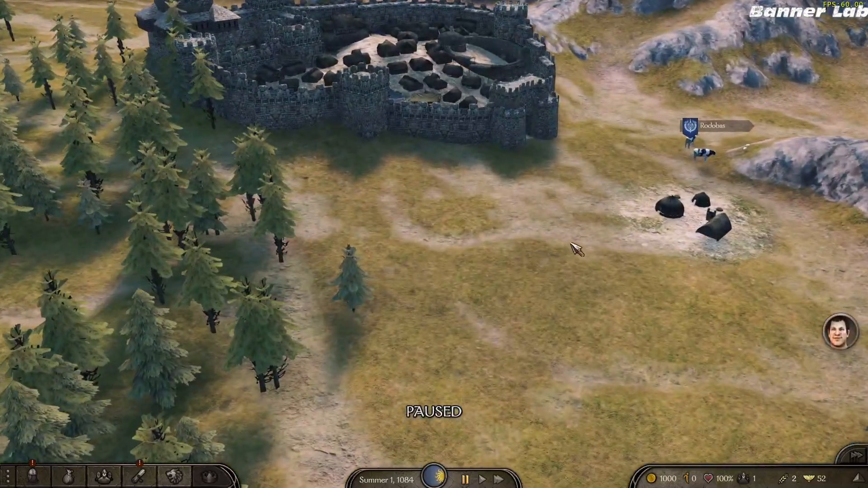
scroll(572, 244, "down", 4)
middle_click_drag(572, 244, 517, 367)
key("d")
key("s")
scroll(457, 403, "up", 5)
mouse_move(506, 252)
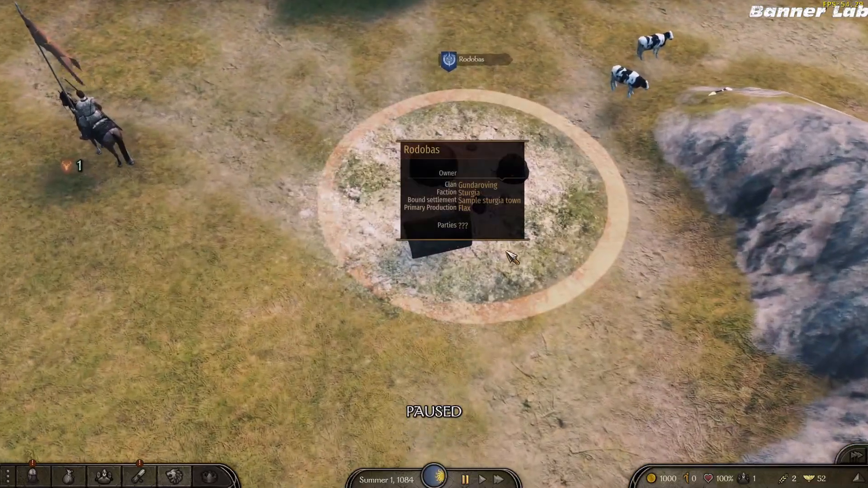
key("s")
key("a")
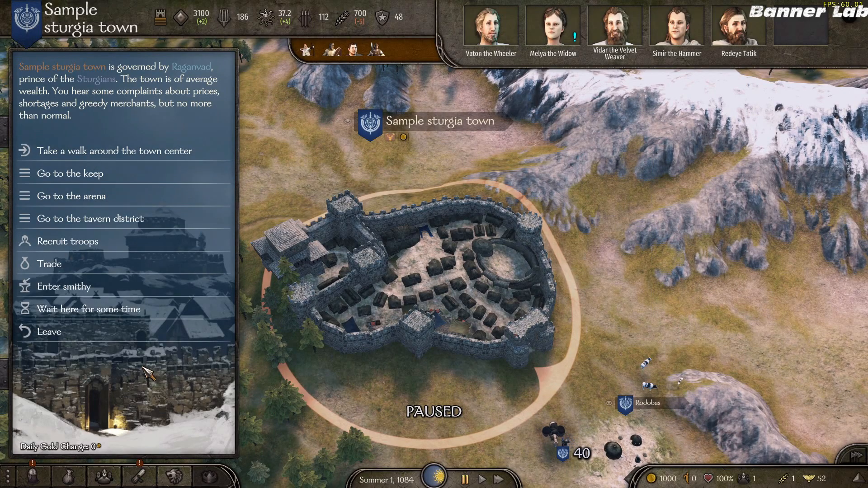
Step: Leave Sample sturgia town and move the party around its walls to test the navigation mesh
left_click(127, 333)
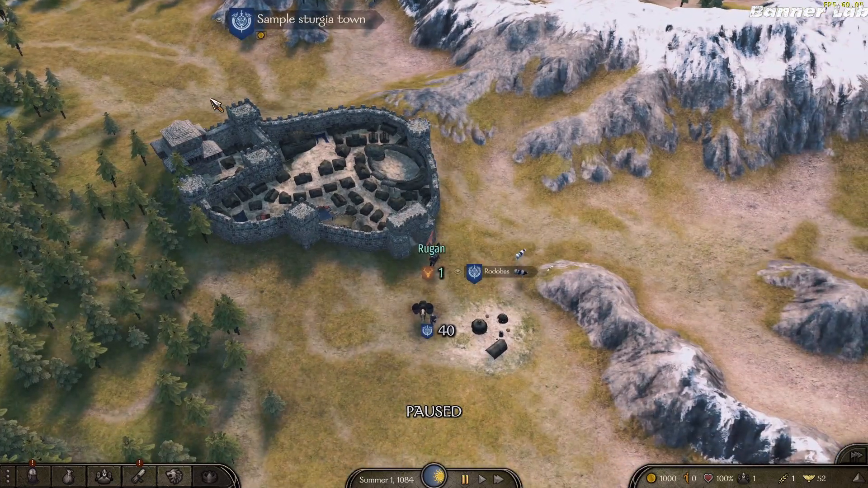
left_click(211, 98)
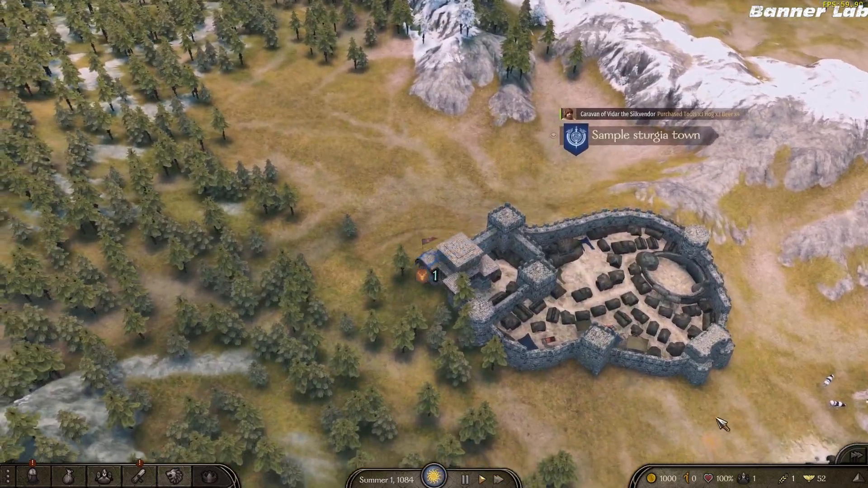
left_click(792, 334)
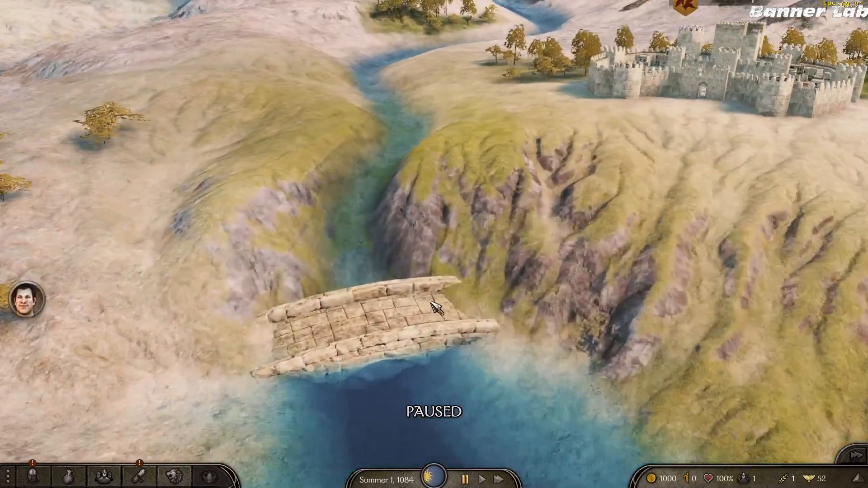
Step: Examine the stone bridges on the rivers between Husn Fulq and Danustica
scroll(520, 278, "down", 8)
key("s")
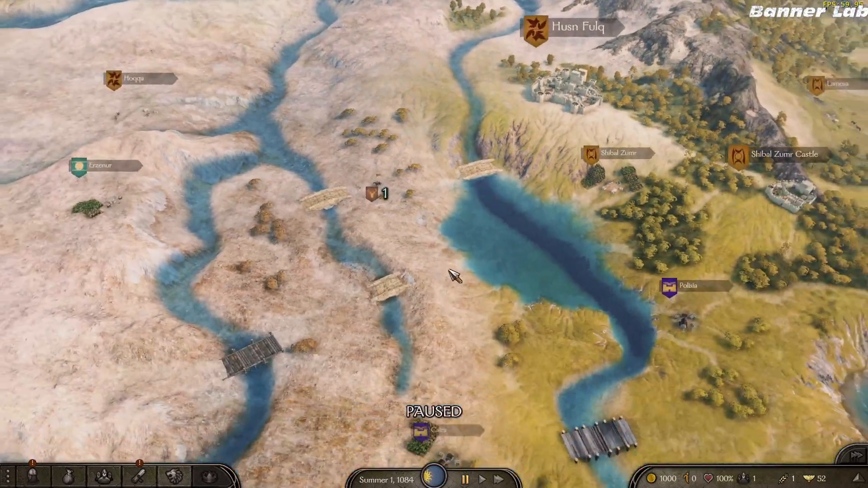
key("d")
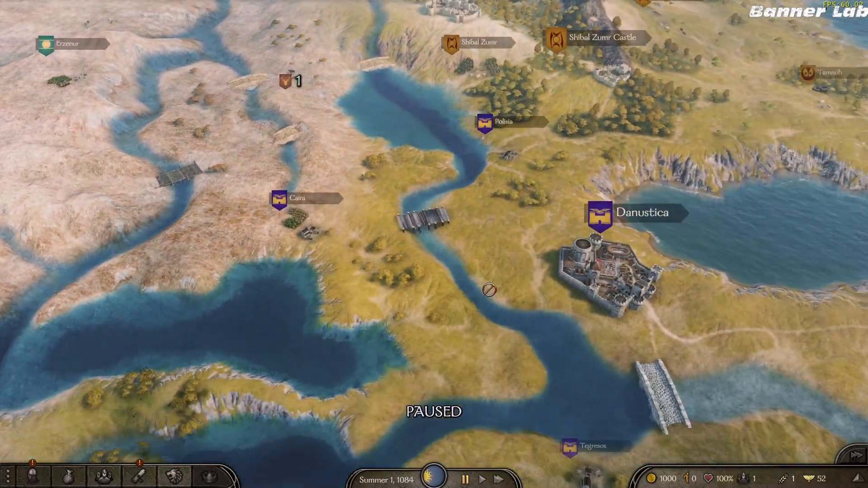
scroll(488, 290, "down", 6)
key("w")
key("a")
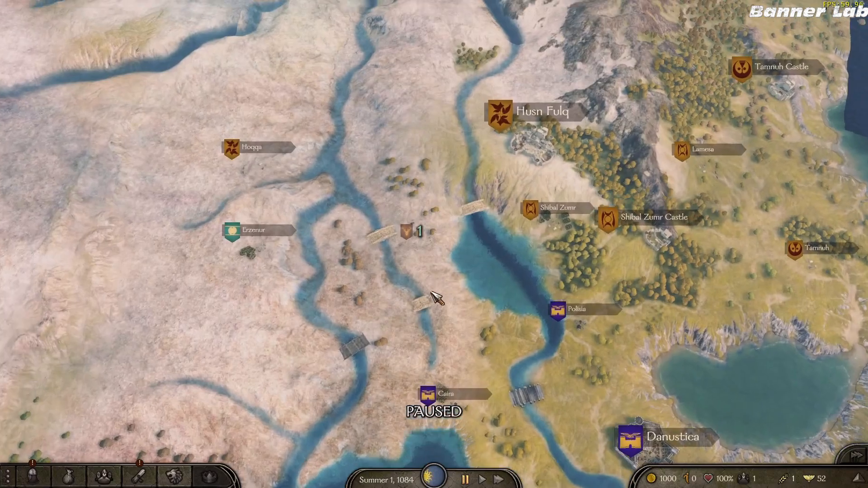
Step: Send the party across the stone bridge near Caira and pause the game to check the crossing
scroll(421, 304, "up", 8)
left_click(378, 322, "ctrl")
scroll(571, 235, "up", 5)
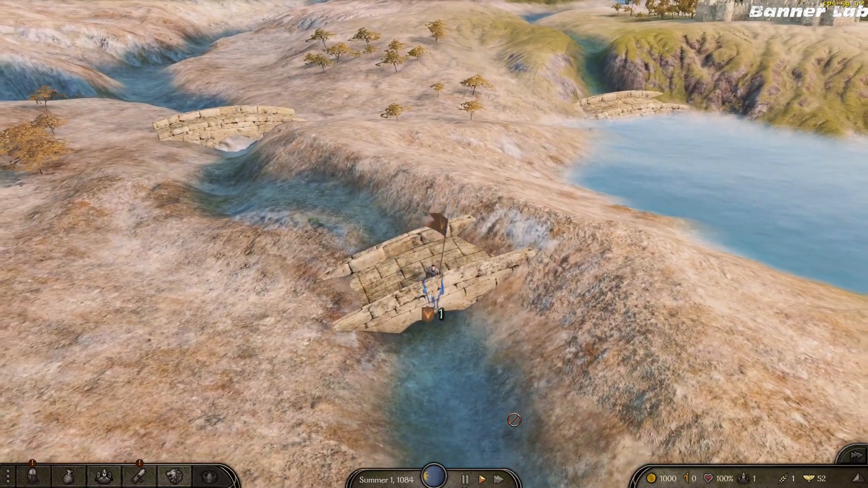
key("w")
middle_click_drag(516, 421, 634, 458)
scroll(634, 458, "up", 3)
key("space")
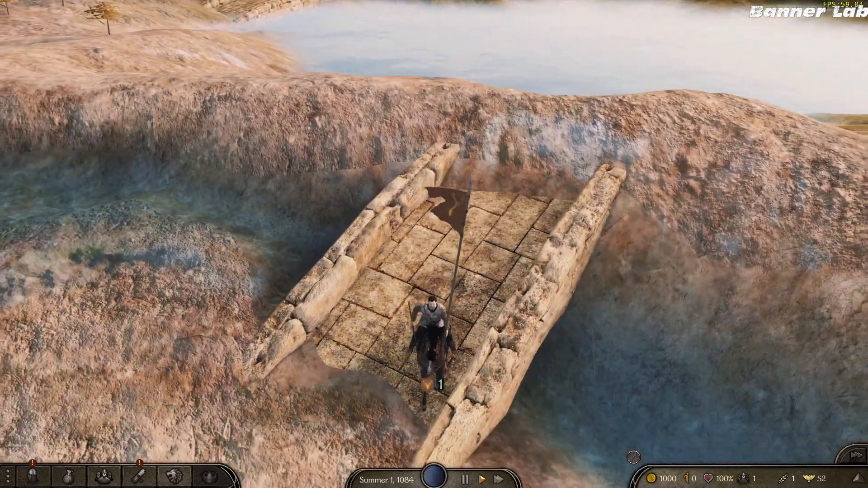
key("space")
Step: Survey the rivers and open land around Erzenur and Hoqqa
scroll(632, 456, "down", 10)
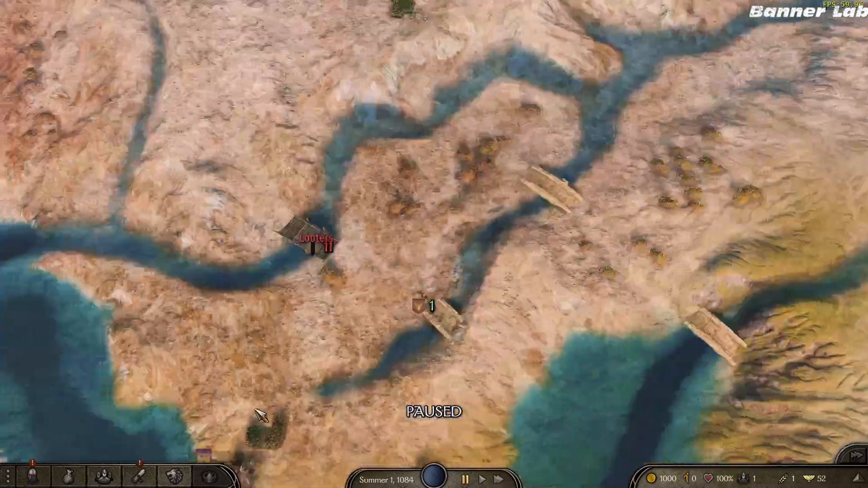
middle_click_drag(255, 409, 183, 318)
key("s")
key("d")
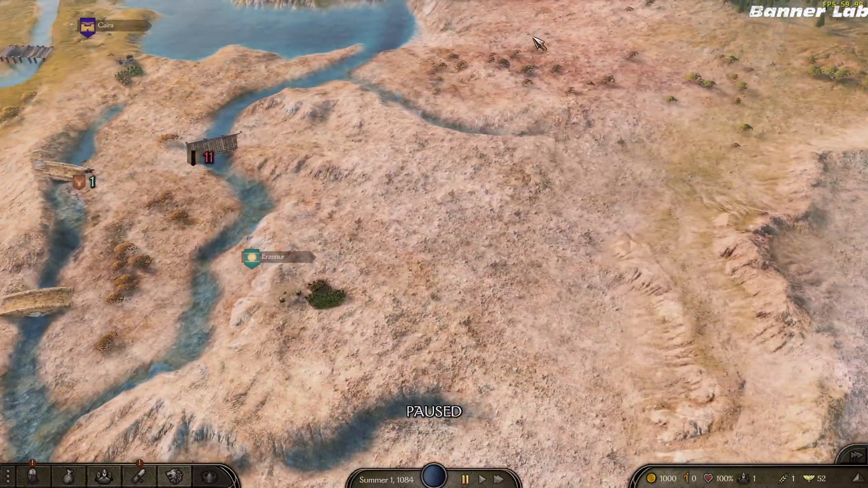
middle_click_drag(556, 49, 548, 52)
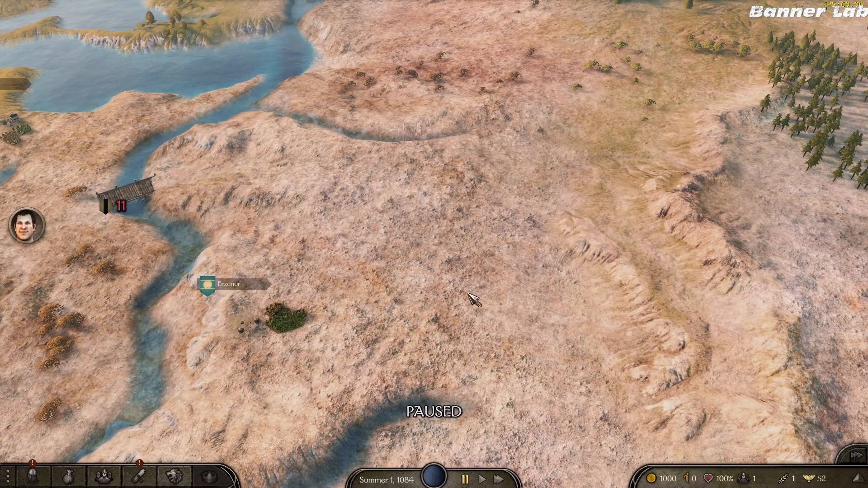
key("s")
middle_click_drag(457, 314, 592, 322)
key("d")
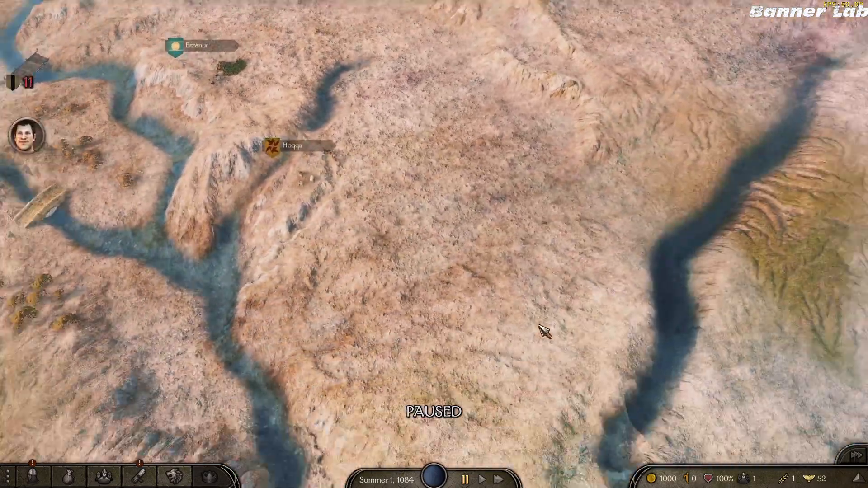
scroll(541, 323, "down", 4)
key("d")
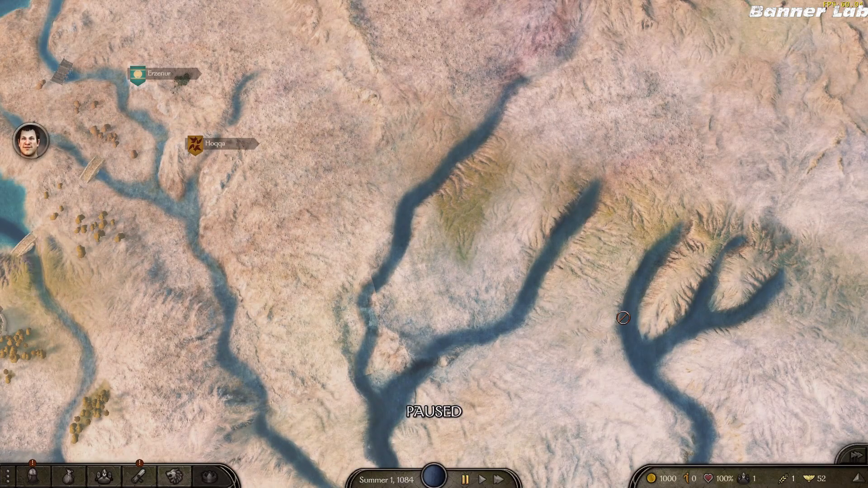
Step: Teleport the party to the open land by the river's end beyond Hoqqa and inspect the surrounding terrain
left_click(489, 45, "ctrl")
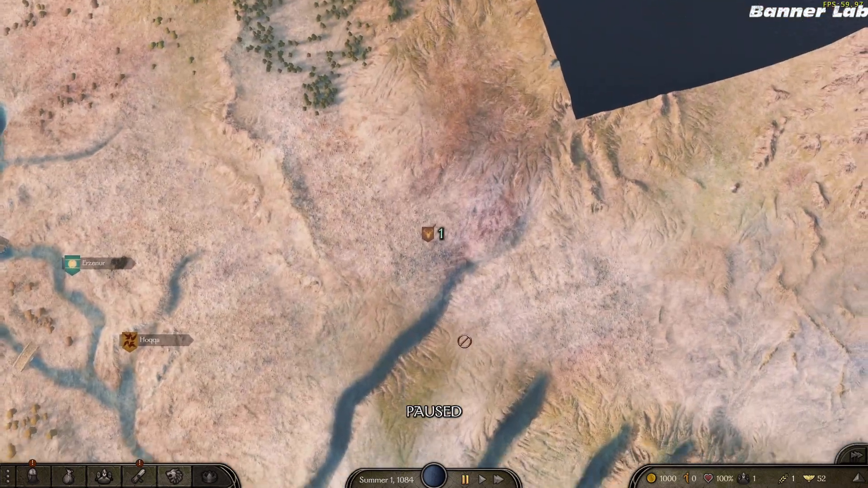
middle_click_drag(506, 243, 353, 208)
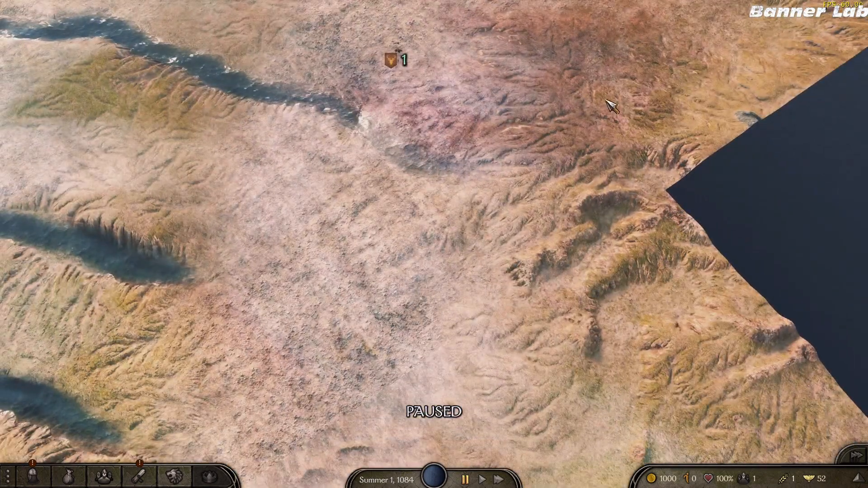
mouse_move(469, 287)
middle_mouse_down()
mouse_move(497, 246)
mouse_move(565, 228)
middle_mouse_up()
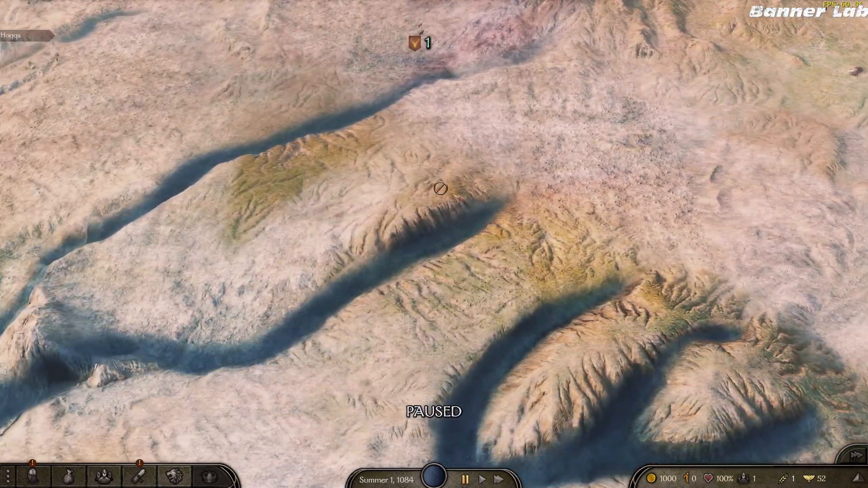
middle_click_drag(430, 206, 386, 256)
key("w")
key("a")
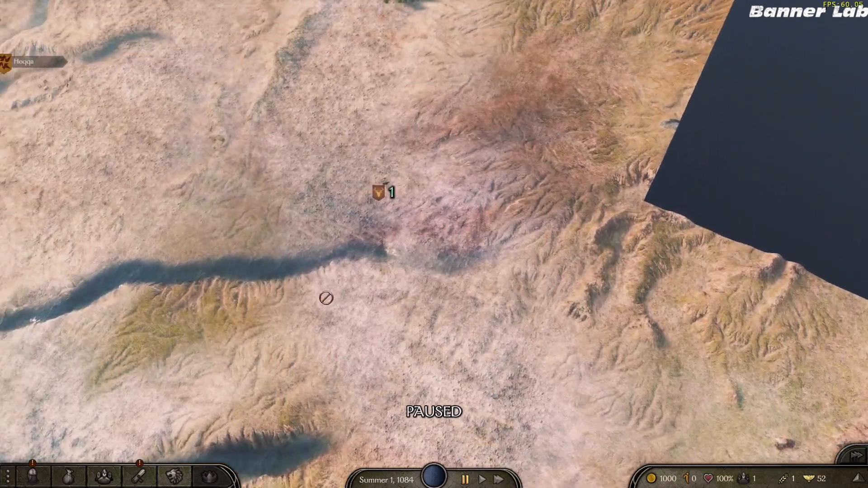
scroll(275, 437, "down", 5)
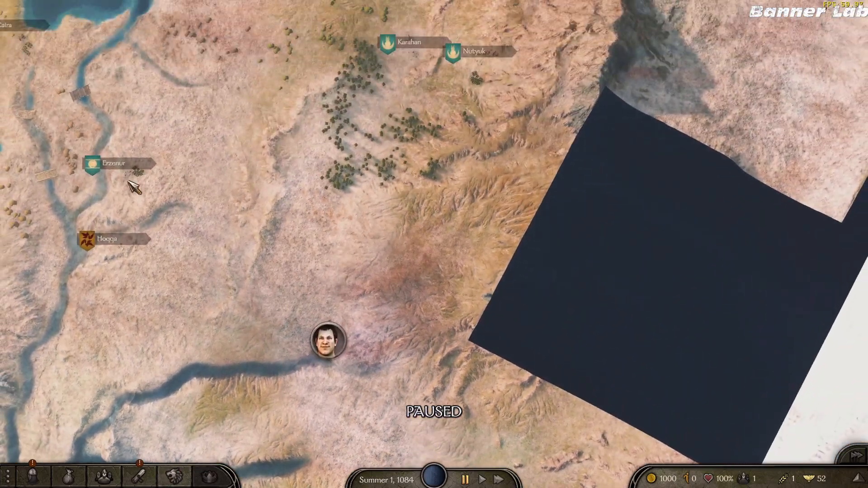
Step: Examine the campaign map around Razih, Sahel and Qasira for missing terrain blocks
scroll(340, 175, "down", 4)
key("a")
key("s")
key("w")
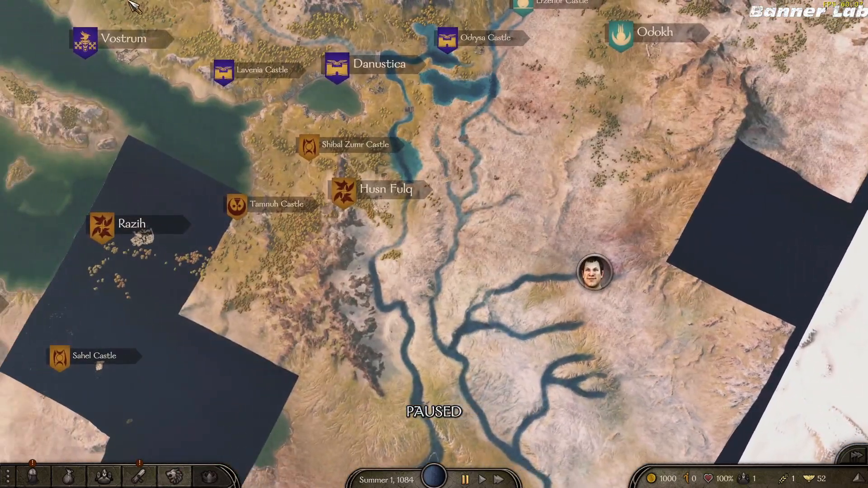
key("s")
key("a")
key("s")
scroll(368, 327, "up", 5)
key("d")
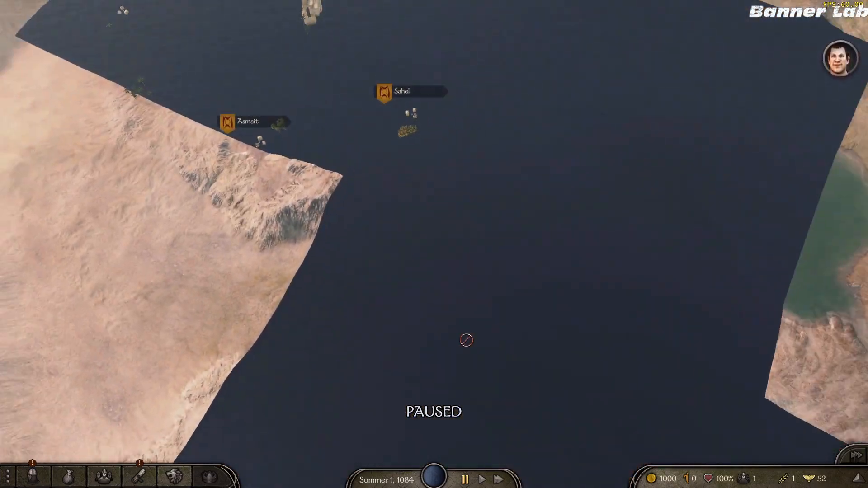
scroll(467, 341, "down", 3)
key("w")
scroll(467, 341, "down", 3)
key("w")
key("a")
key("q")
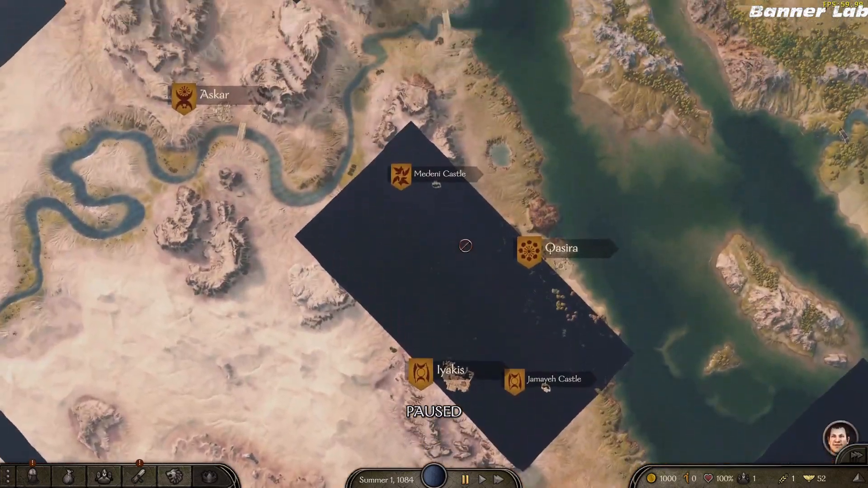
Step: Survey the campaign map from the rivers around Husn Fulq to the open land near Karahan and Nutyuk
key("d")
middle_click_drag(466, 246, 531, 169)
key("s")
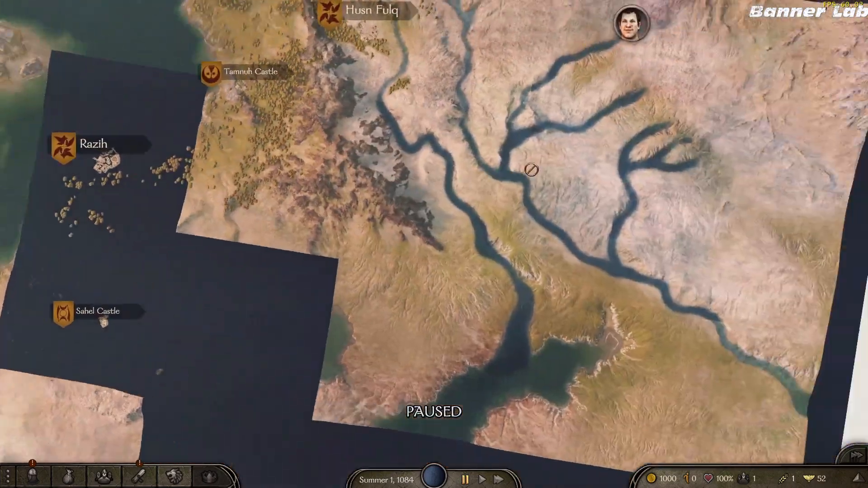
key("w")
key("d")
scroll(477, 240, "up", 5)
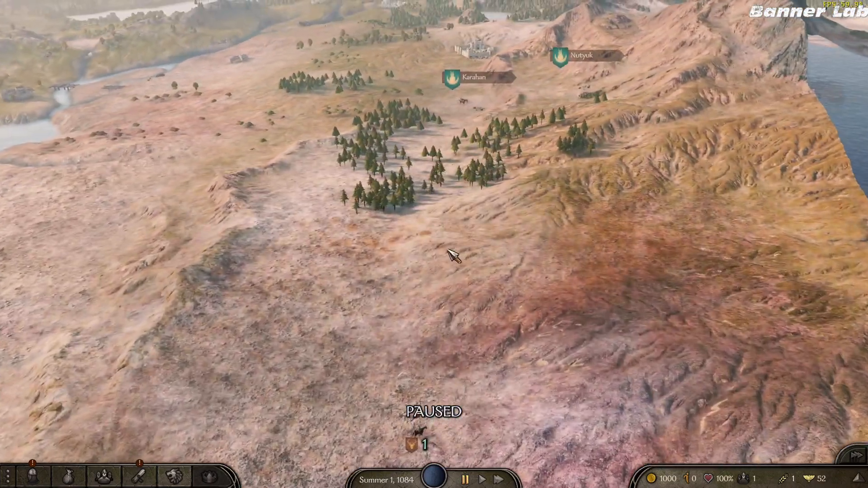
scroll(449, 252, "down", 1)
scroll(448, 253, "down", 3)
key("d")
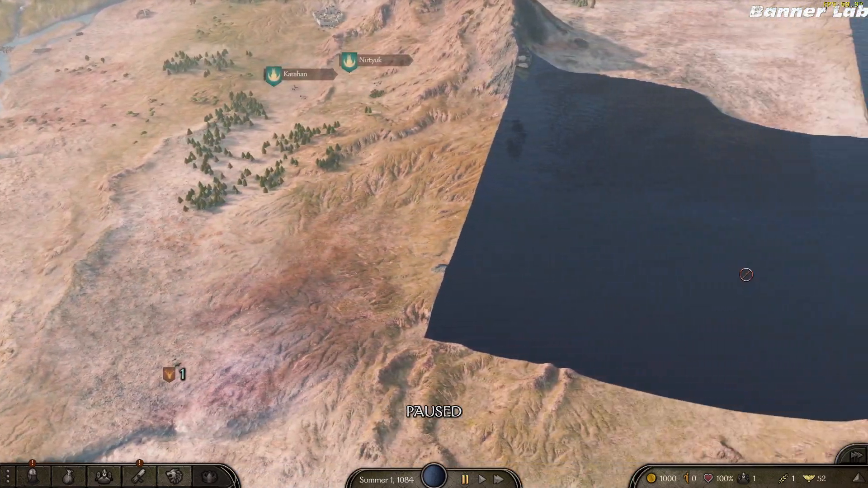
Step: Inspect the open land around the party and the missing terrain block beyond Karahan and Nutyuk up close and from afar
key("a")
scroll(557, 285, "down", 3)
scroll(498, 294, "up", 5)
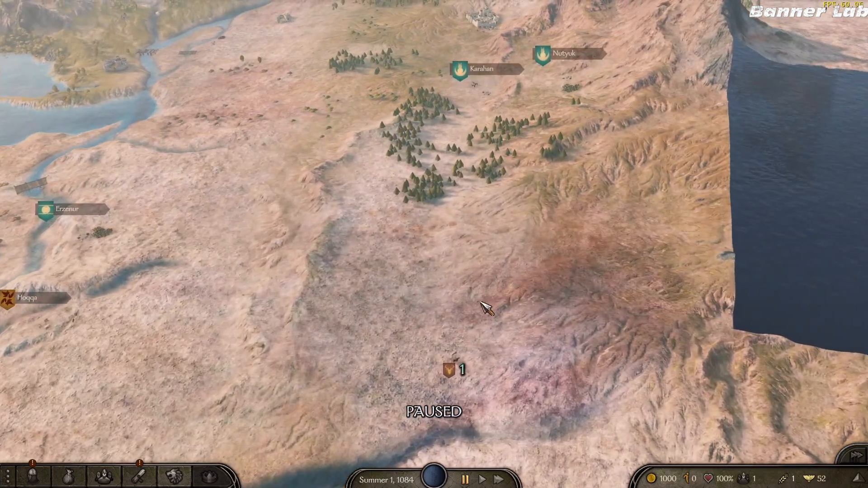
scroll(487, 304, "down", 5)
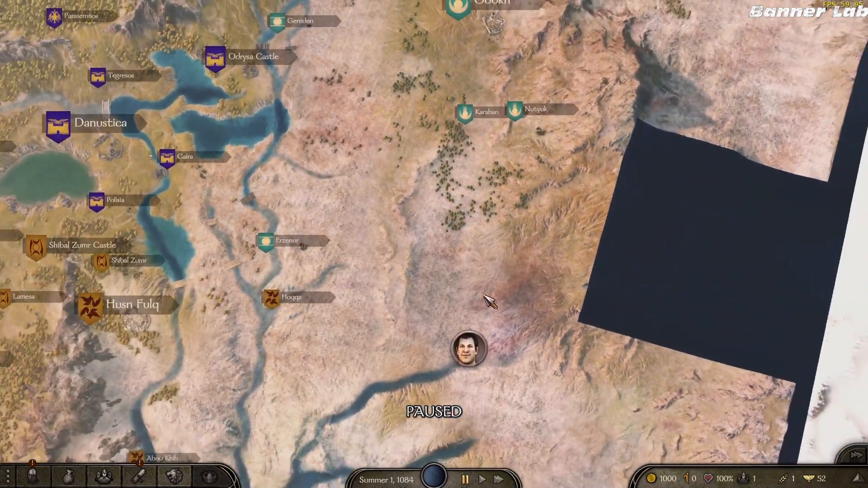
scroll(488, 303, "up", 4)
scroll(490, 301, "up", 5)
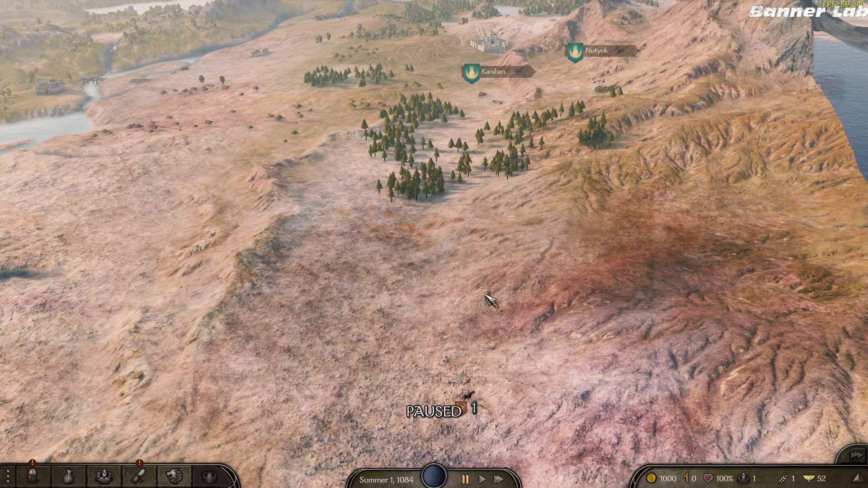
key("d")
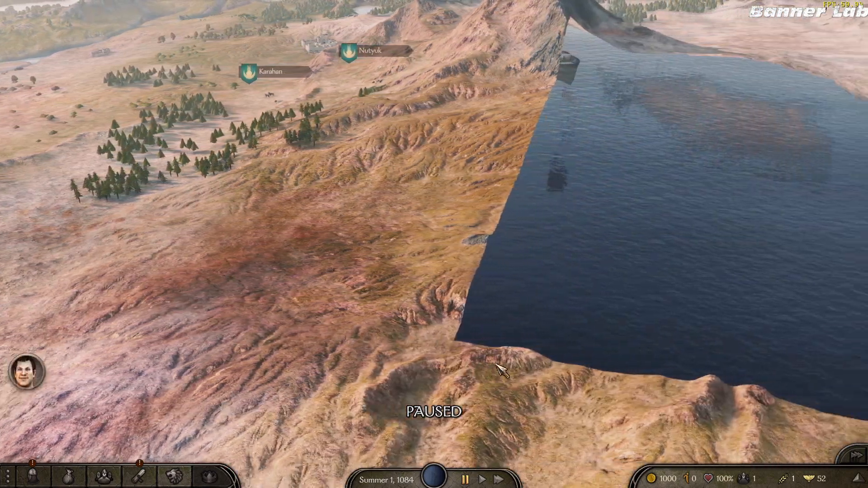
scroll(497, 308, "up", 8)
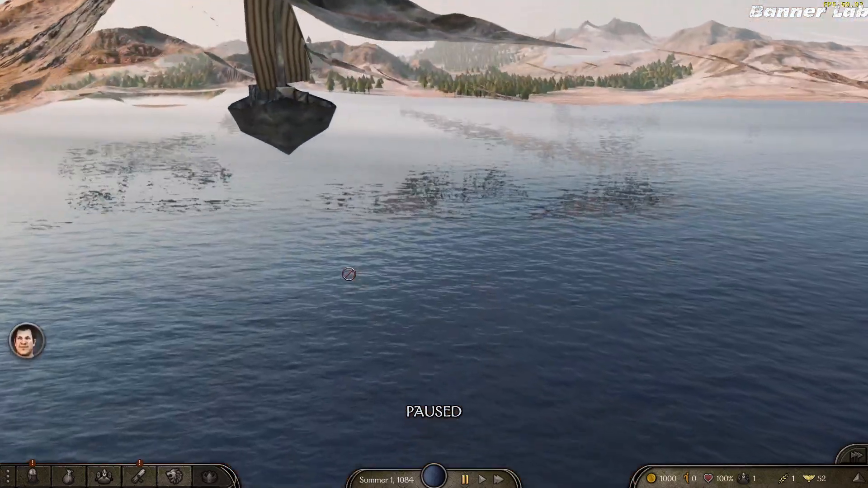
scroll(349, 274, "down", 8)
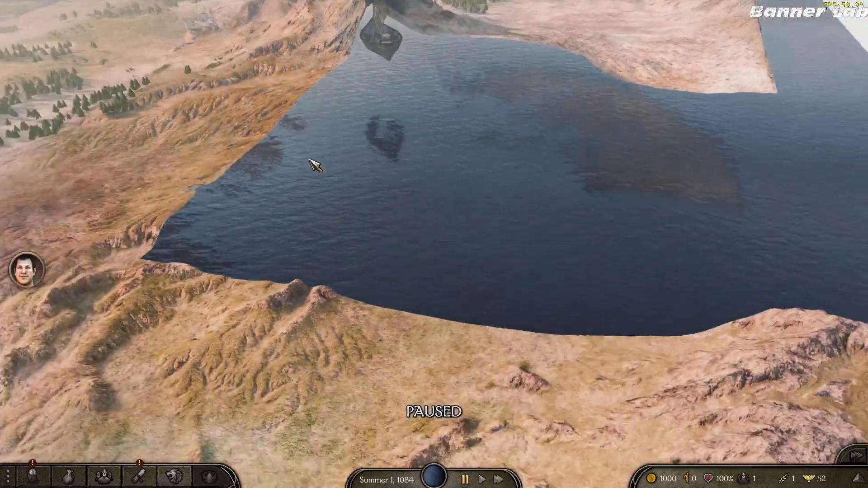
scroll(315, 166, "down", 3)
key("a")
key("w")
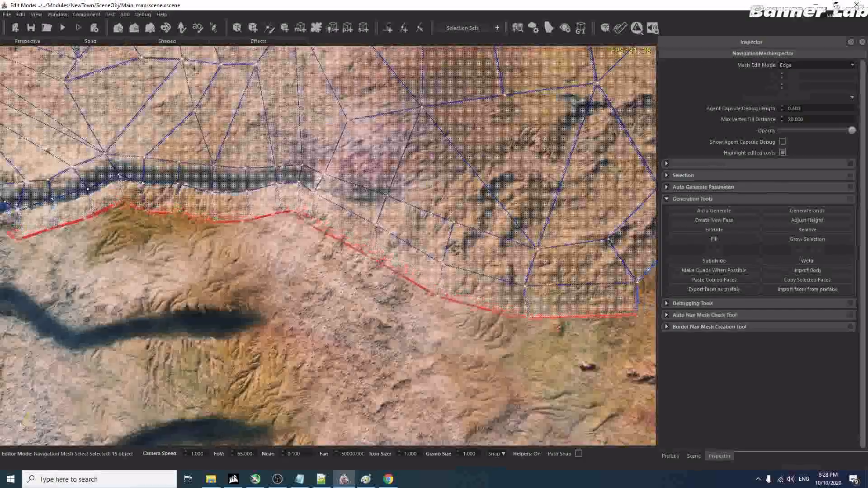
Step: Extend the selected navigation mesh boundary edges outward from the river across the open land to create new faces
left_click_drag(316, 271, 320, 322)
left_click_drag(226, 333, 235, 342)
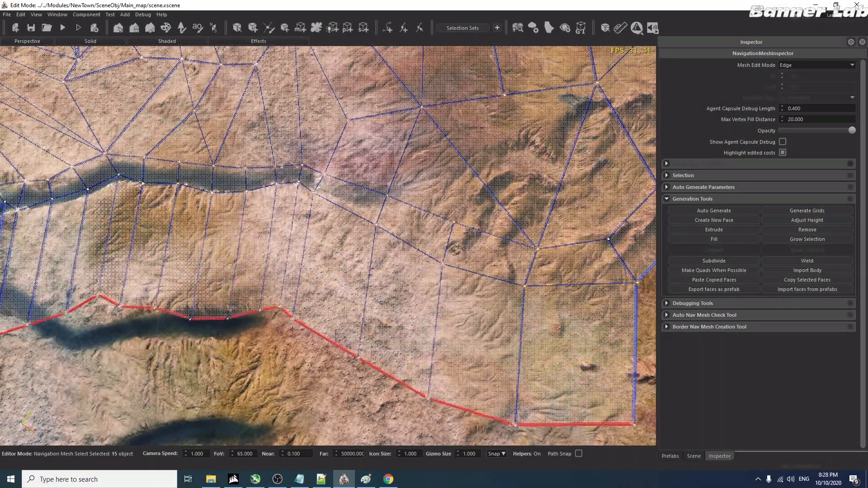
Step: Switch to vertex editing and reposition the new faces' outer vertices along the river bank near the river junction
key("a")
right_click_drag(265, 255, 231, 270)
key("1")
left_click(350, 290)
left_click_drag(349, 289, 310, 238)
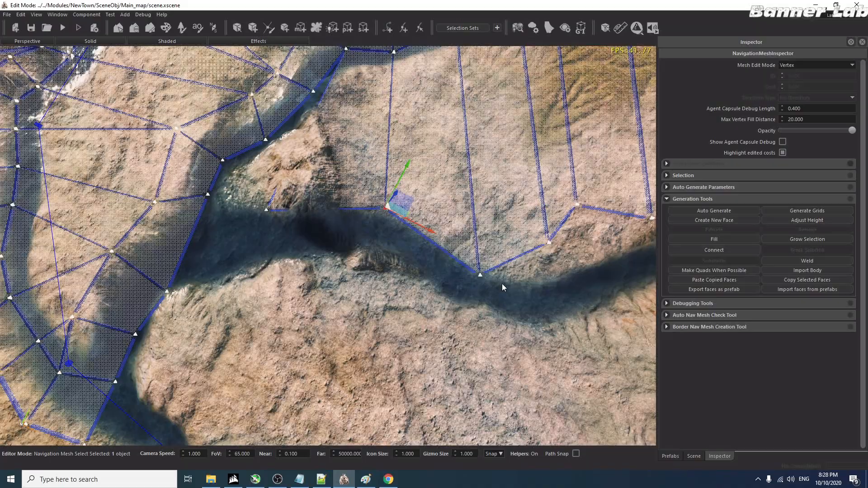
key("d")
left_click_drag(197, 202, 169, 198)
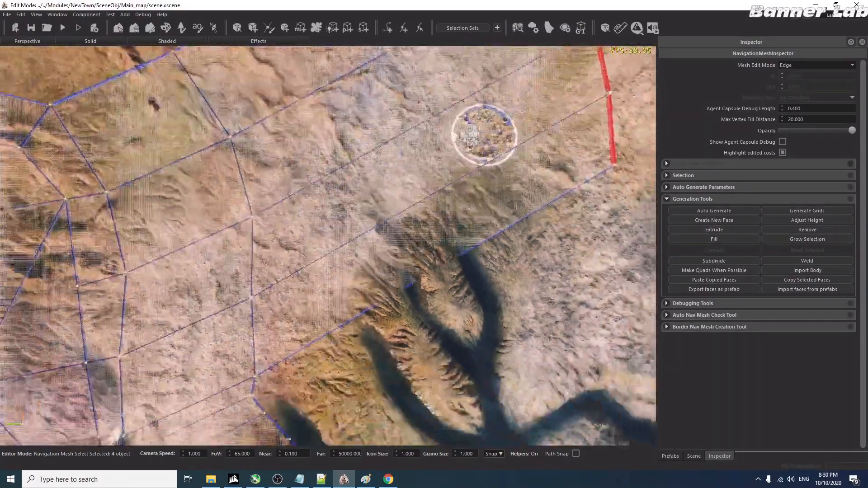
Step: Select the navigation mesh's boundary edge at the river heads beside the new town and adjust its position
left_click(423, 354)
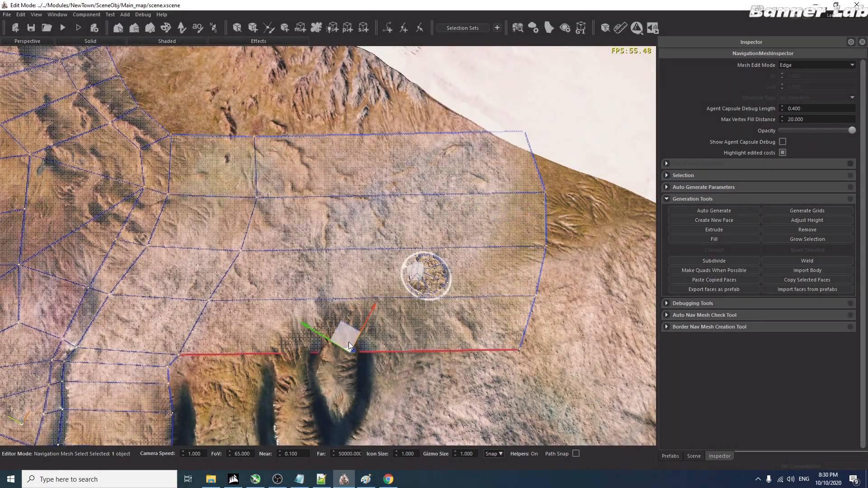
key("f")
left_click_drag(369, 251, 378, 228)
middle_click_drag(378, 229, 291, 256)
left_click(495, 274)
Step: Move the navigation mesh's boundary vertices one by one onto the near bank of the river
scroll(495, 274, "down", 4)
scroll(291, 256, "up", 5)
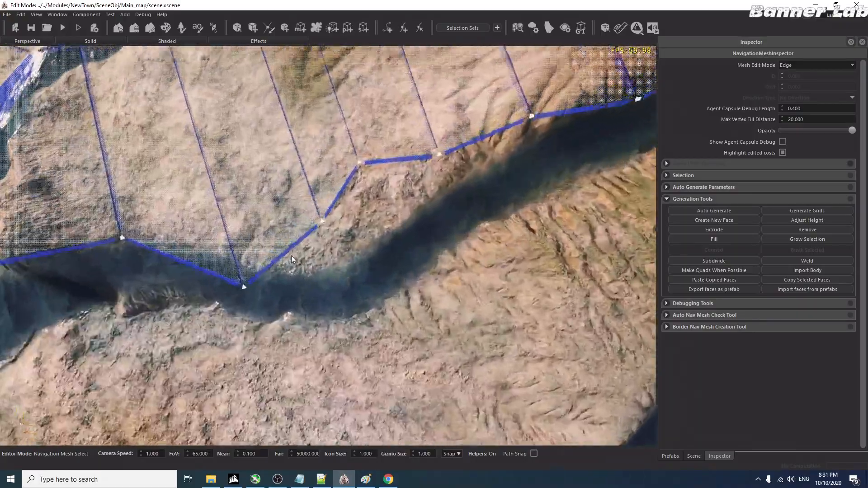
left_click(343, 219)
key("1")
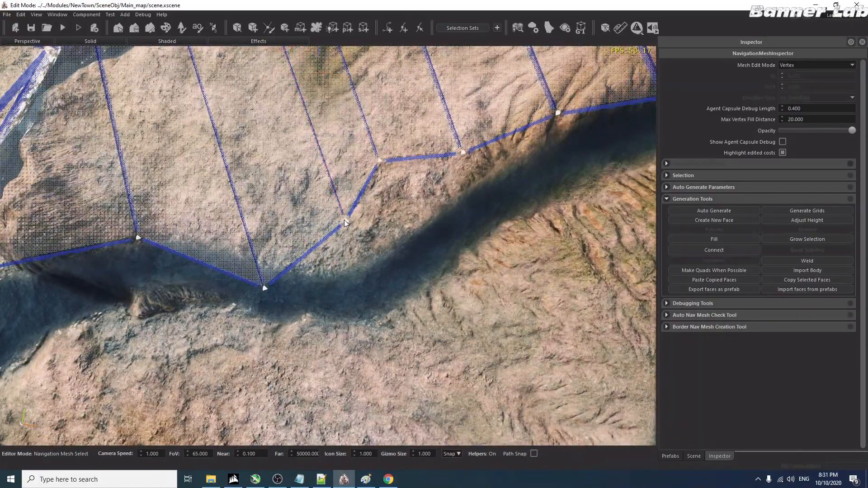
left_click_drag(344, 219, 380, 230)
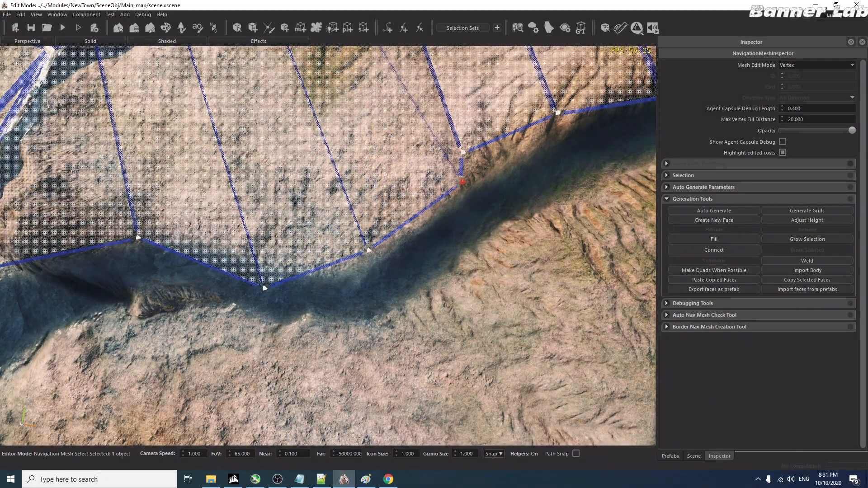
left_click_drag(485, 156, 535, 161)
left_click(558, 113)
middle_click_drag(558, 113, 445, 114)
left_click_drag(445, 114, 489, 117)
scroll(489, 117, "down", 3)
scroll(489, 120, "down", 5)
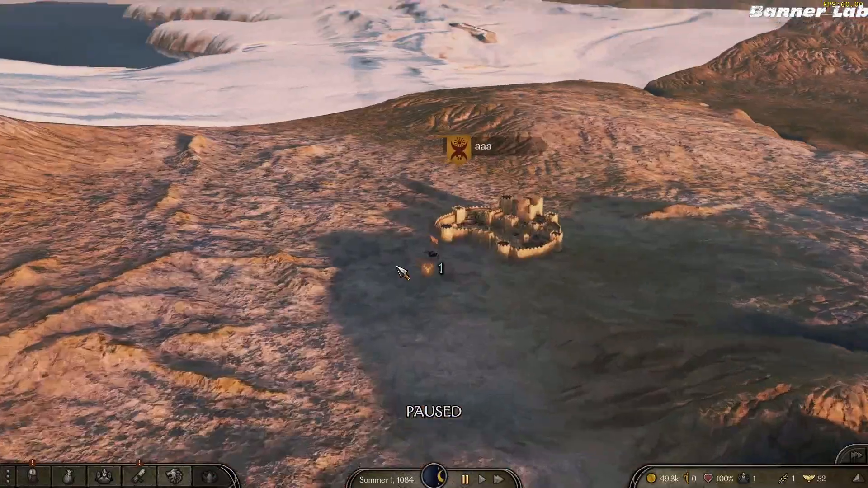
Step: Send the party across the ground past the new town aaa and pause the game to check the movement
scroll(405, 271, "up", 3)
scroll(438, 345, "down", 5)
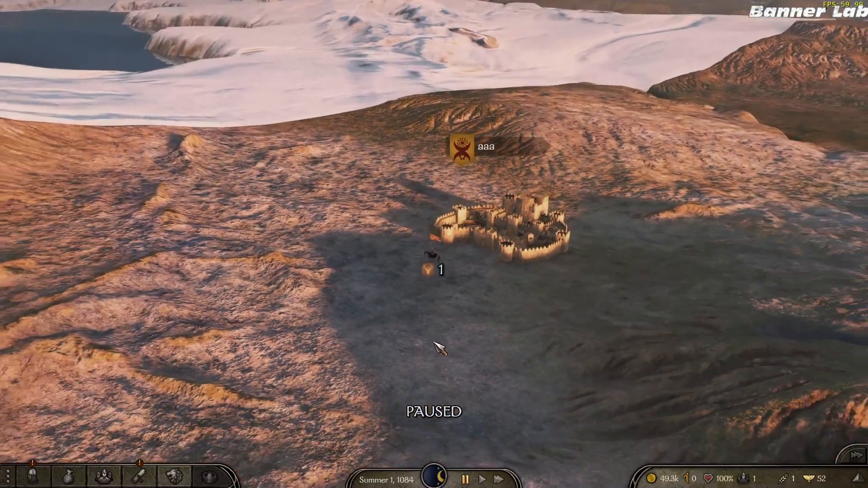
left_click(489, 167)
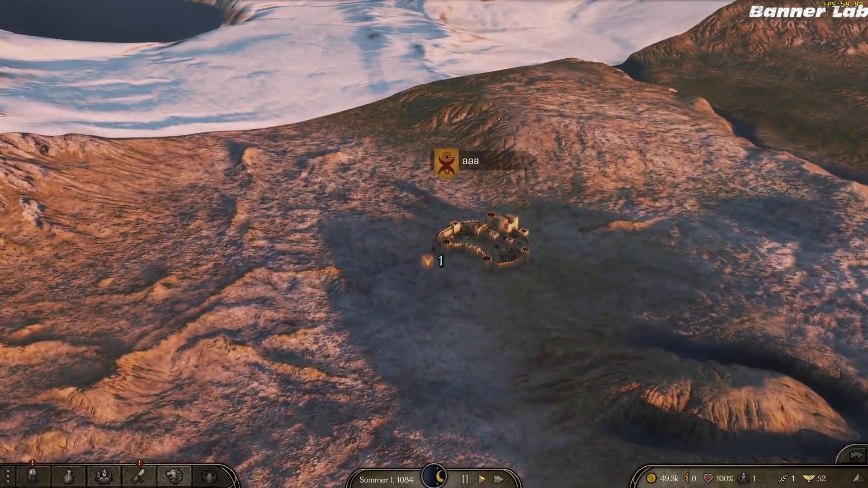
middle_click_drag(490, 168, 483, 114)
middle_click_drag(532, 87, 507, 163)
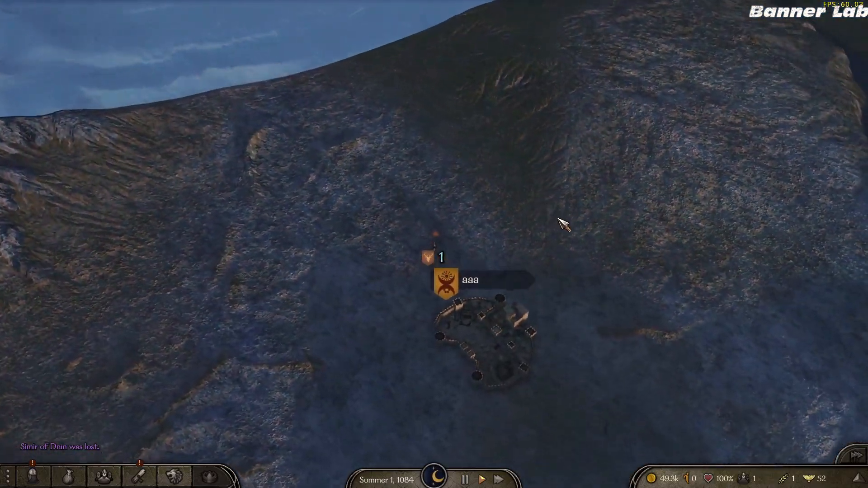
middle_click_drag(560, 219, 595, 213)
key("d")
key("s")
key("space")
Step: Teleport the party to the open ground beside the town aaa, on the side away from the rivers
scroll(511, 229, "down", 3)
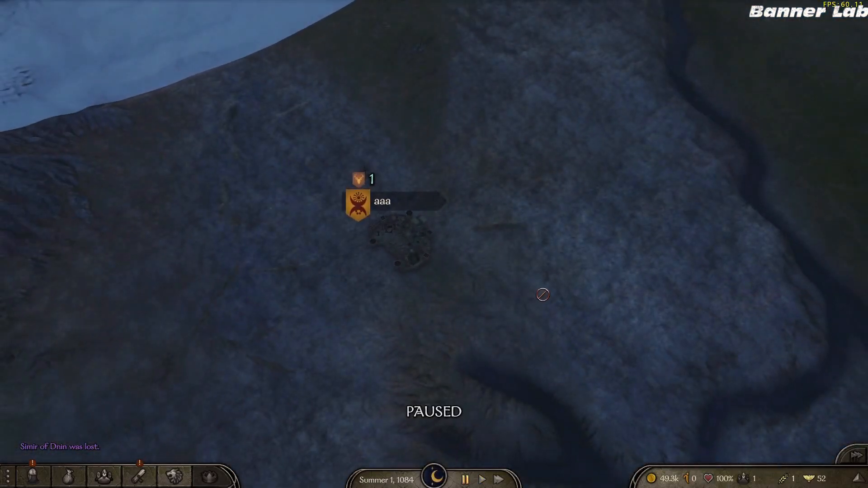
key("s")
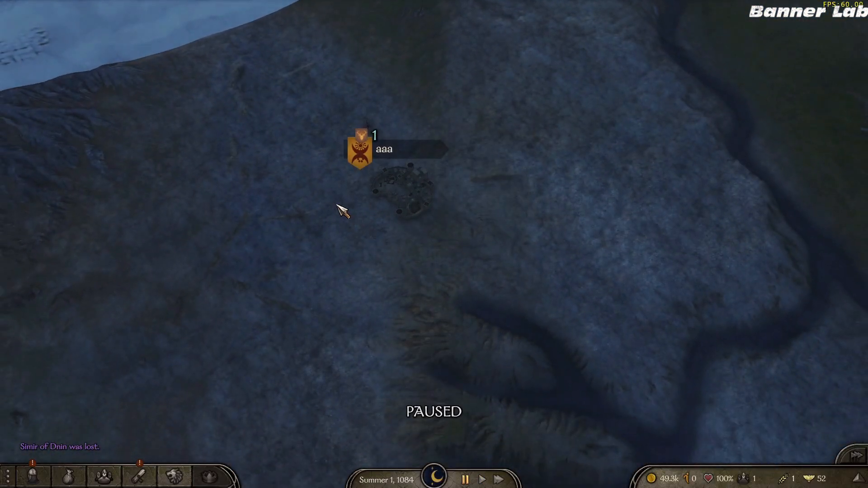
left_click(336, 204, "ctrl")
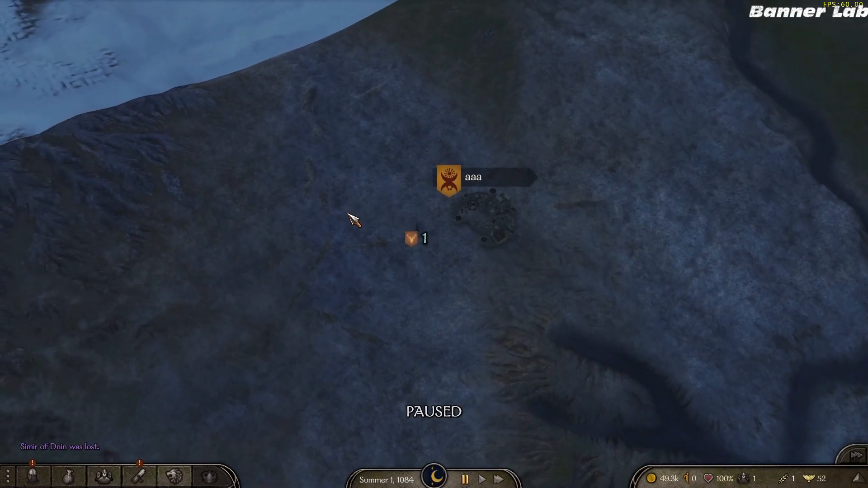